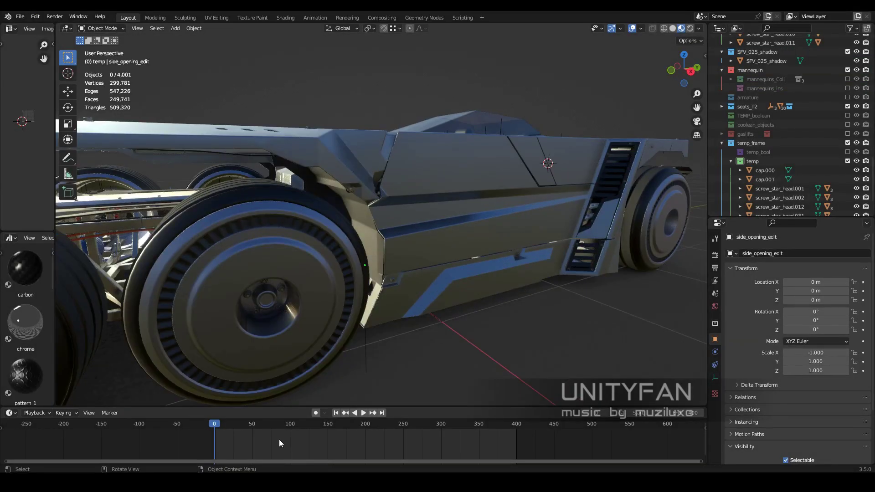
- Scrub and play the side-opening animation from frame 50, then close in on the opening
mouse_move(279, 439)
mouse_down()
mouse_move(217, 433)
mouse_move(316, 417)
mouse_up()
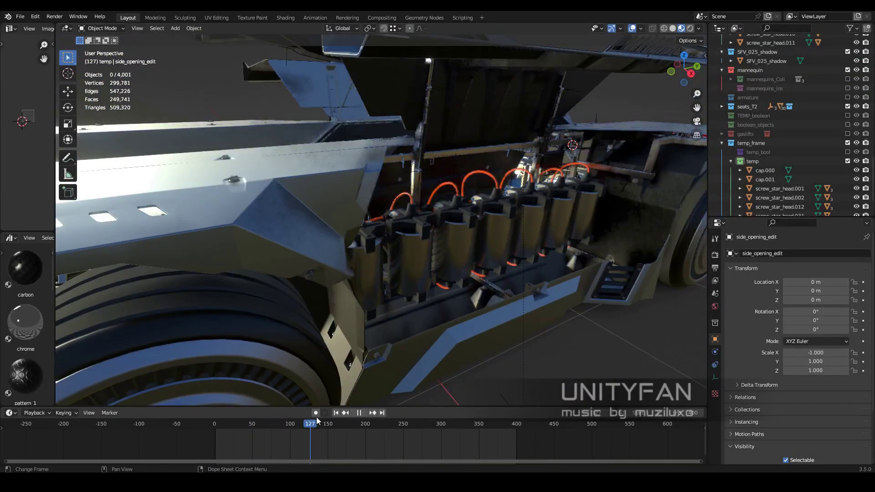
middle_drag(425, 307, 445, 311)
key(space)
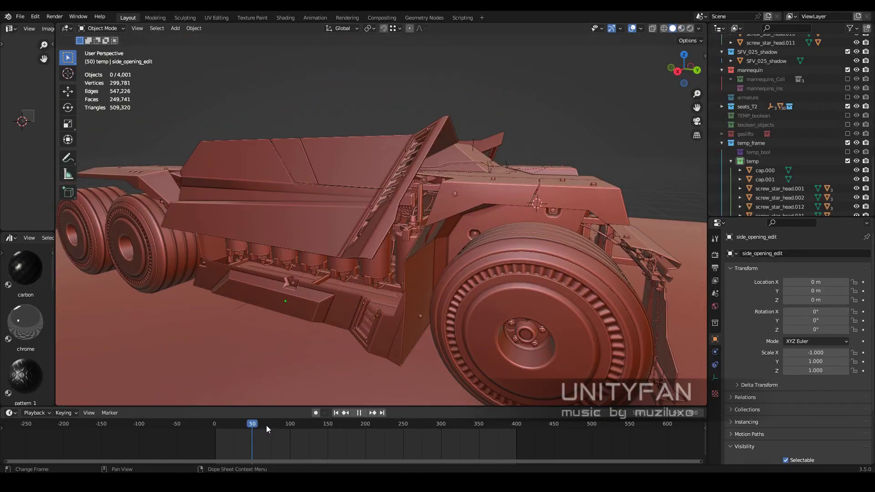
middle_drag(335, 330, 414, 278)
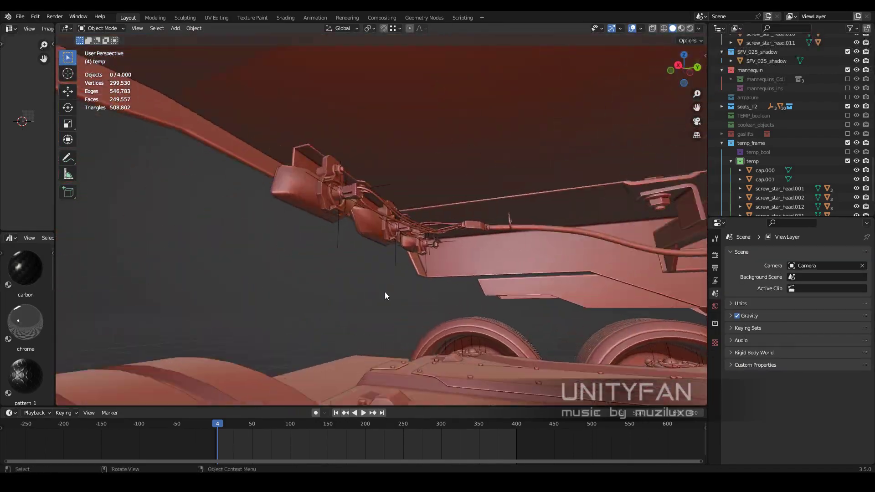
- Select a clamp bracket on the wire bundle and start moving it
click(327, 237)
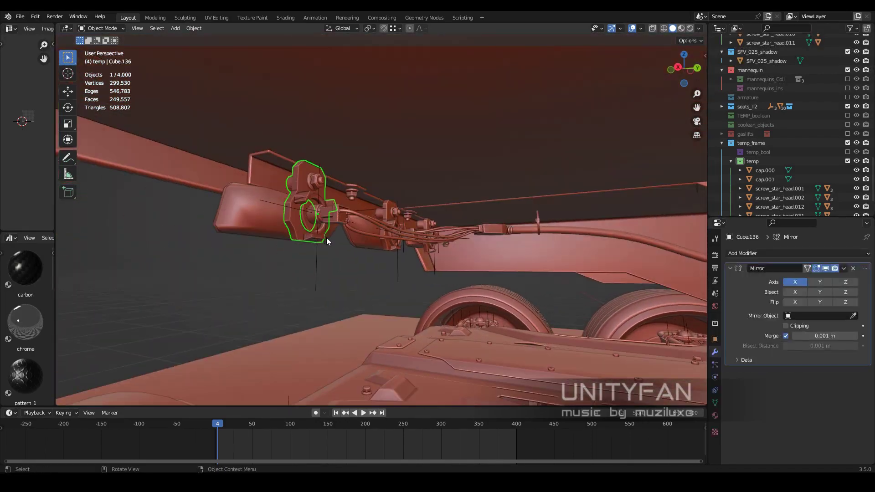
key(shift+space)
key(g)
middle_drag(430, 296, 347, 288)
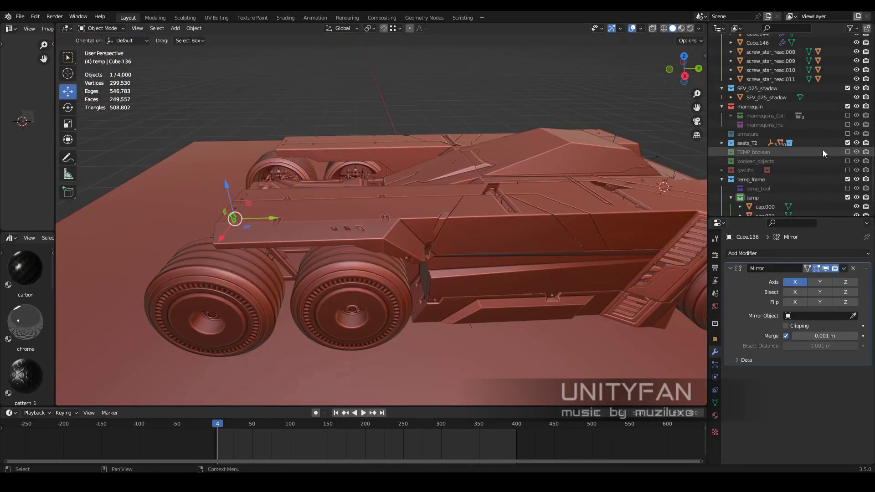
- Expand the door and door_ins collections in the Outliner and select side_opening_edit
click(731, 198)
scroll(783, 187, down, 2)
scroll(809, 176, up, 10)
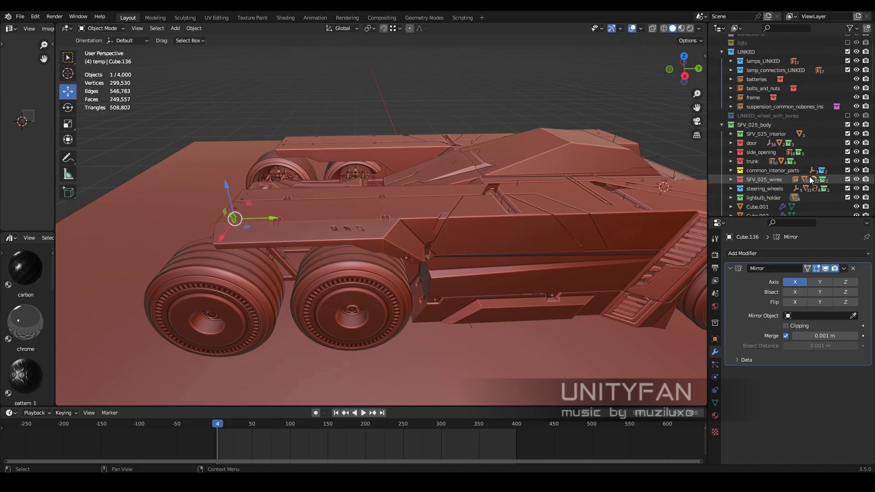
scroll(791, 176, down, 2)
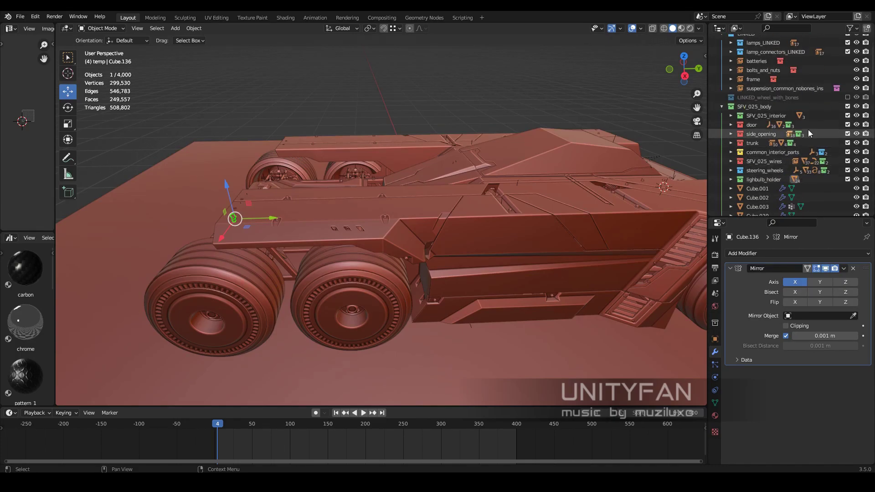
click(732, 125)
click(848, 151)
click(620, 208)
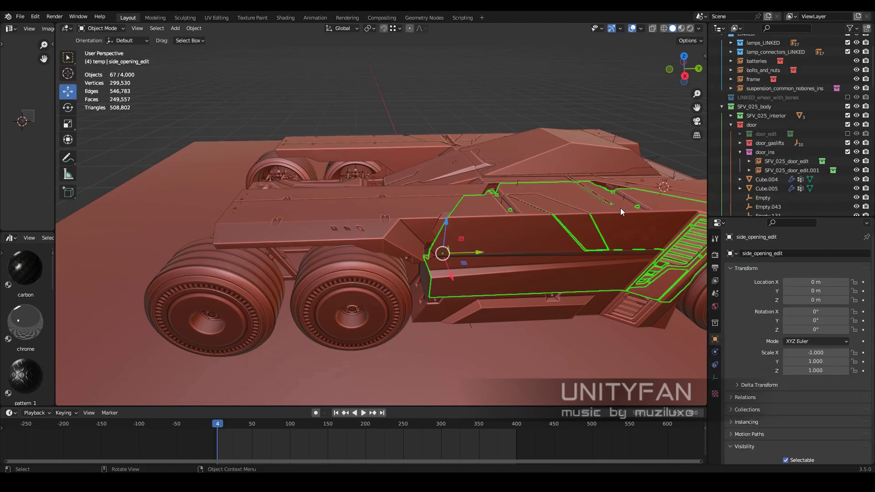
- Collapse the door collections and exclude side_opening_ins to hide the side panel
scroll(812, 154, down, 3)
scroll(803, 151, down, 2)
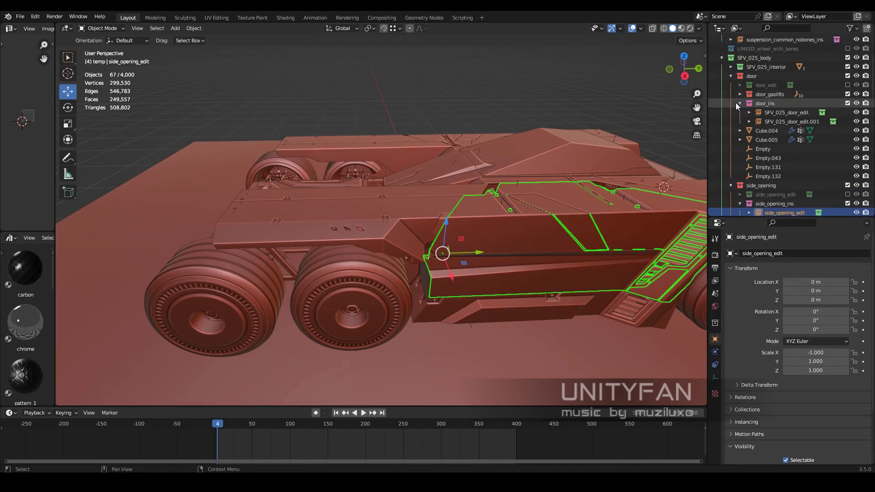
click(738, 104)
click(732, 77)
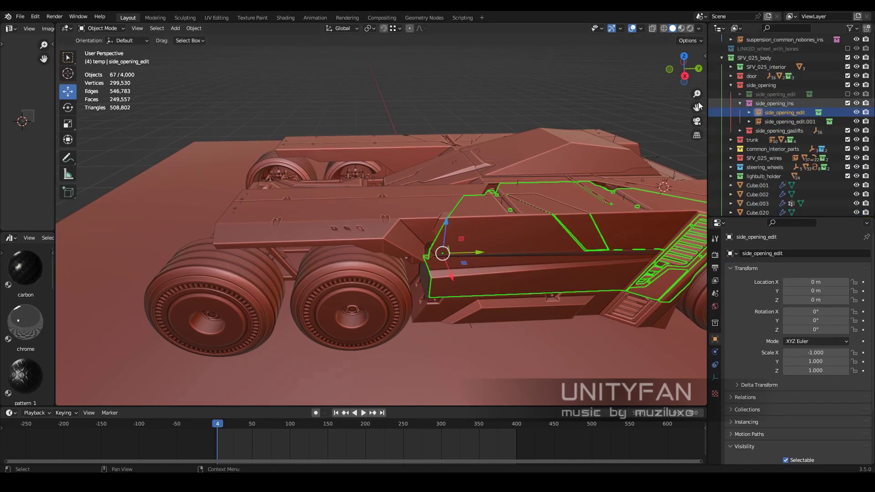
click(848, 104)
- Duplicate a clamp bracket from the wire bundle and place the copy
middle_drag(594, 265, 571, 248)
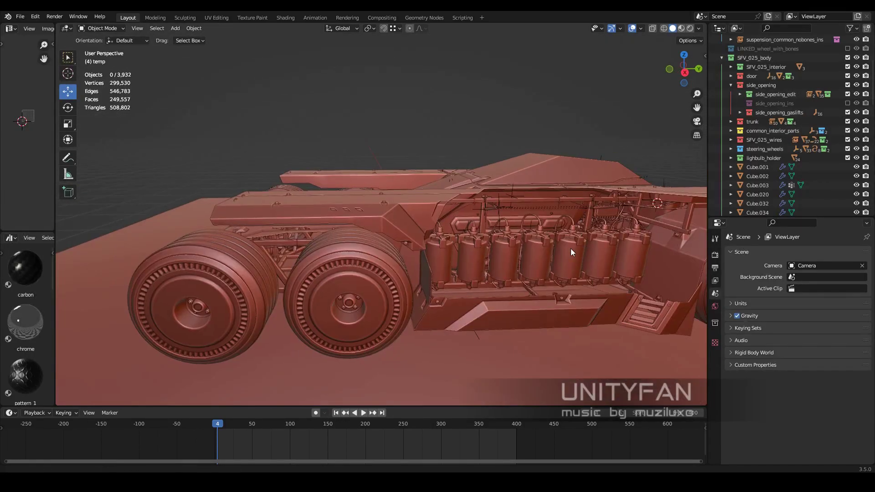
scroll(571, 222, up, 5)
scroll(549, 270, down, 3)
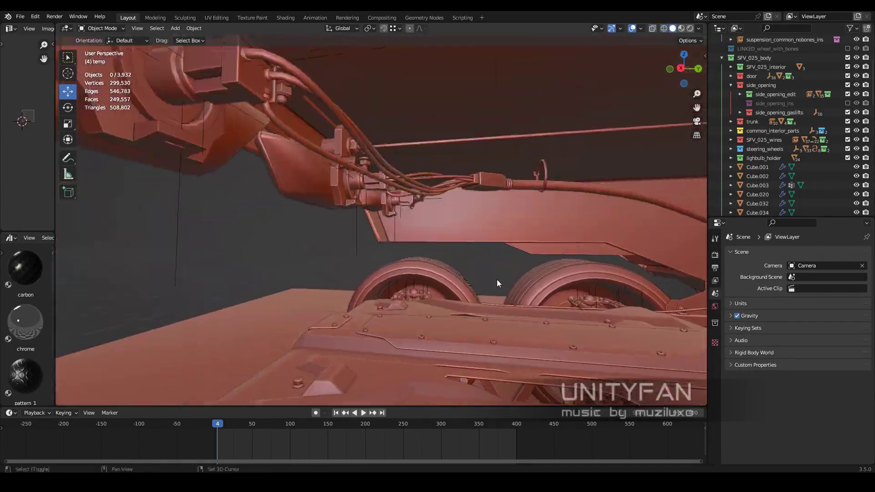
click(273, 176)
middle_drag(272, 176, 237, 297)
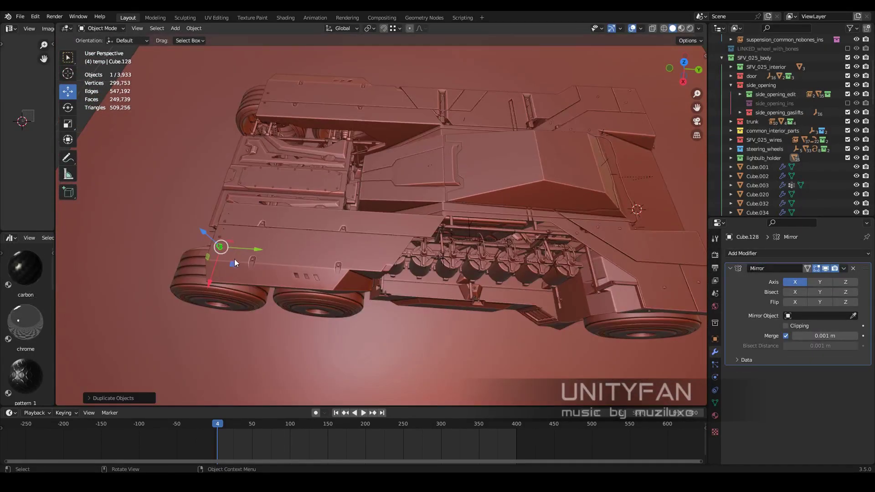
drag(234, 263, 241, 267)
- Zoom into the engine bay and set the animation back to frame 0
middle_drag(477, 151, 405, 170)
scroll(406, 169, up, 5)
middle_drag(494, 209, 521, 290)
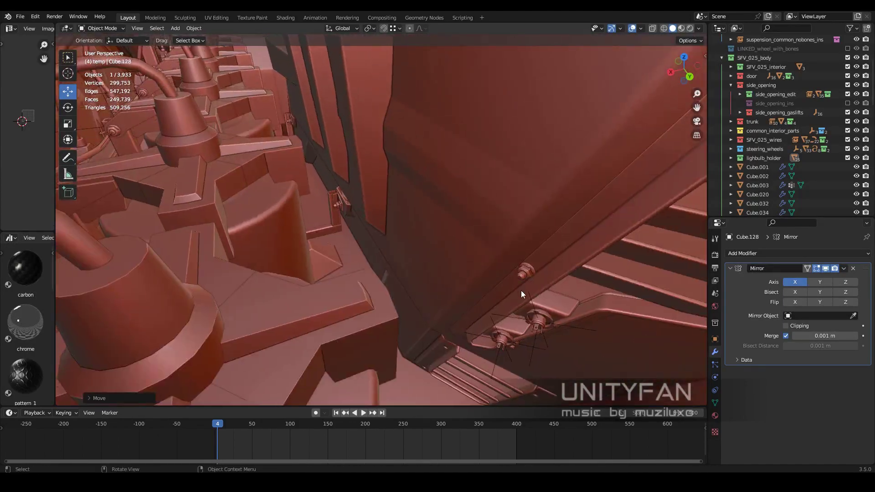
mouse_move(540, 329)
middle_down()
mouse_move(457, 254)
mouse_move(446, 229)
mouse_move(387, 256)
mouse_move(319, 347)
middle_up()
drag(262, 425, 215, 425)
scroll(439, 256, up, 5)
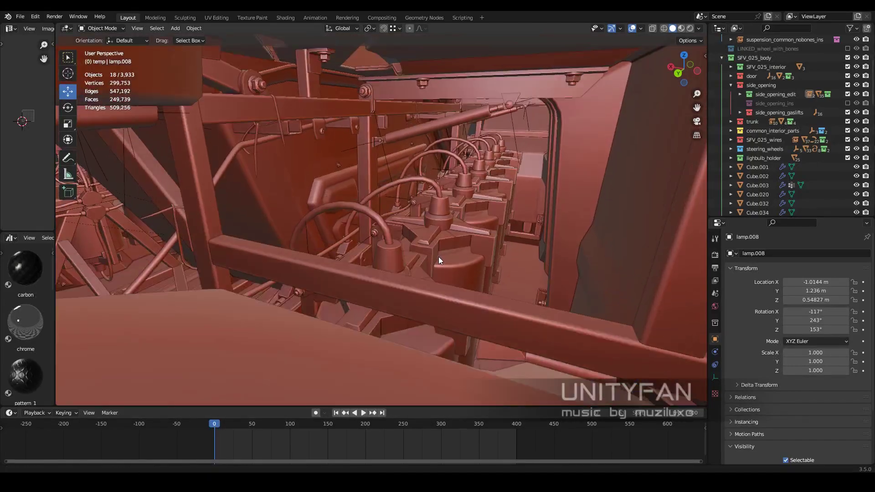
mouse_move(438, 256)
middle_down()
mouse_move(459, 271)
mouse_move(508, 230)
mouse_move(423, 150)
mouse_move(292, 217)
mouse_move(380, 250)
mouse_move(398, 207)
mouse_move(307, 151)
mouse_move(423, 194)
mouse_move(250, 225)
middle_up()
- Select brackets Cube.136 and Cube.128, then the lamp holder lamp.008
click(307, 151)
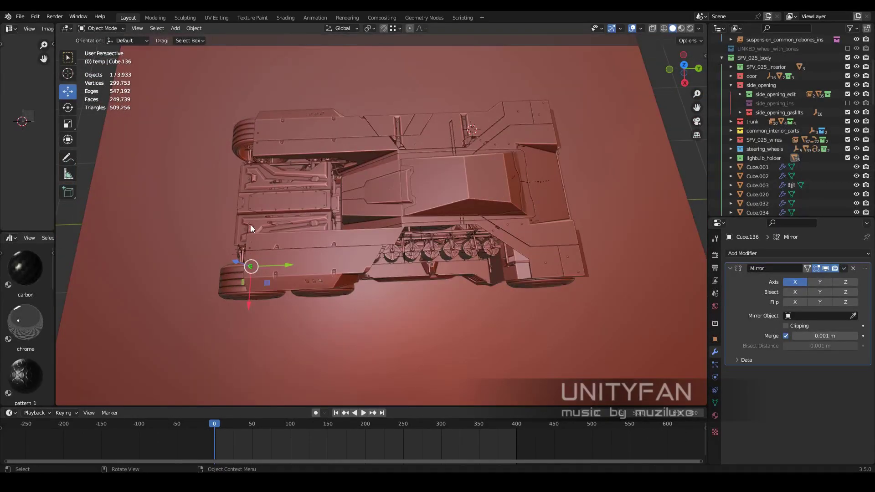
click(450, 119)
mouse_move(450, 120)
middle_down()
mouse_move(477, 163)
mouse_move(346, 109)
mouse_move(376, 176)
mouse_move(354, 248)
mouse_move(435, 205)
mouse_move(382, 195)
mouse_move(446, 218)
mouse_move(711, 75)
middle_up()
click(445, 219)
middle_drag(408, 196, 698, 147)
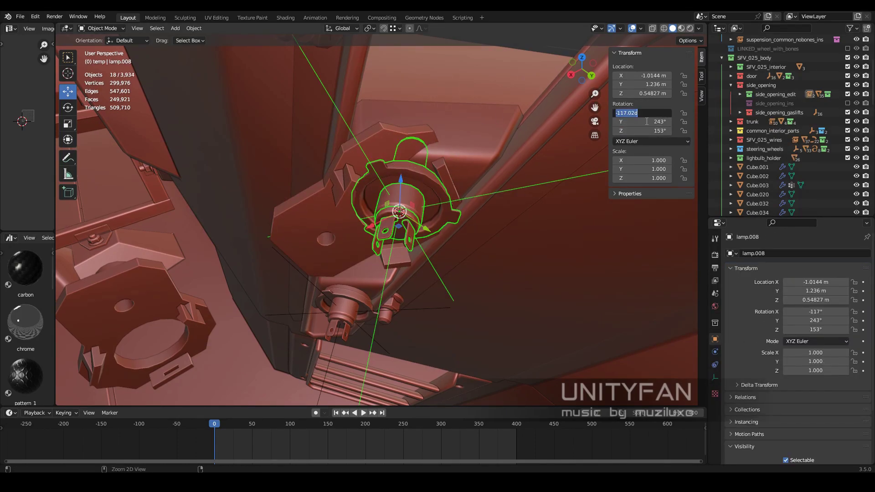
- Tilt lamp.008 to -117° on its local X axis
drag(648, 112, 620, 112)
mouse_move(410, 205)
middle_down()
mouse_move(479, 190)
mouse_move(73, 129)
middle_up()
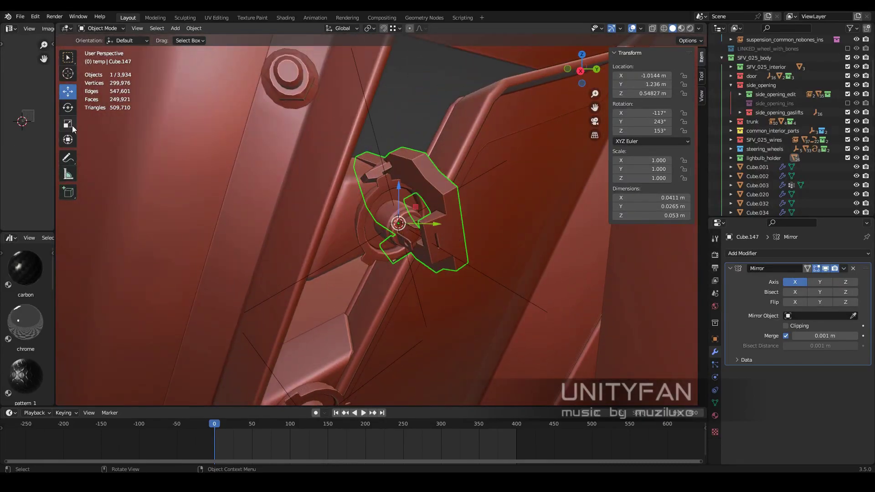
middle_drag(390, 48, 388, 72)
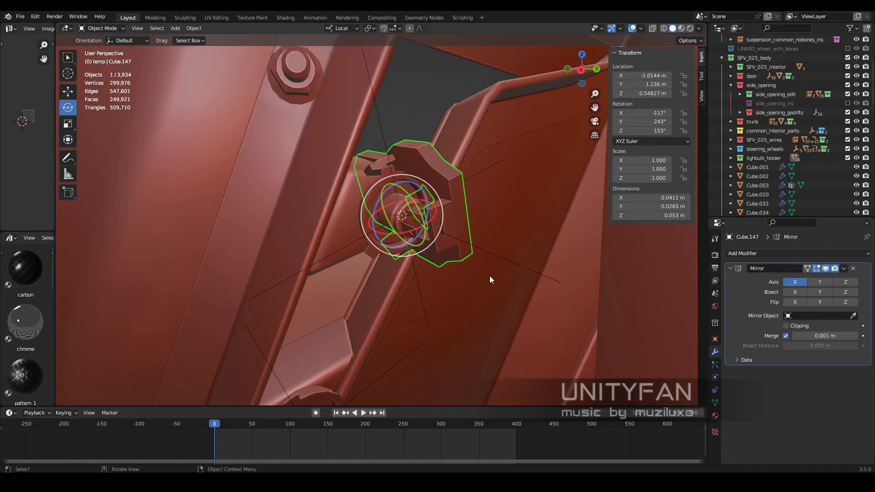
key(r)
key(x)
key(x)
click(376, 256)
mouse_move(378, 251)
middle_down()
mouse_move(388, 216)
mouse_move(417, 226)
mouse_move(401, 227)
mouse_move(442, 223)
mouse_move(574, 187)
mouse_move(442, 236)
middle_up()
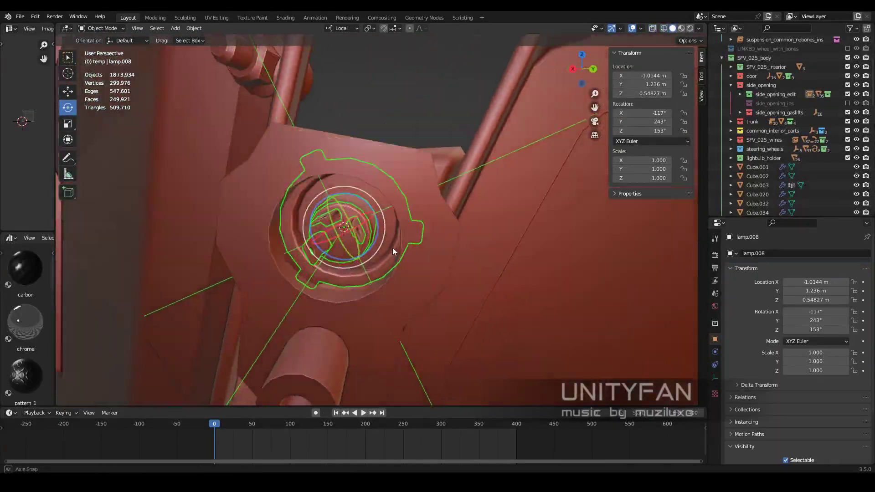
mouse_move(392, 248)
middle_down()
mouse_move(389, 231)
mouse_move(324, 261)
mouse_move(527, 291)
mouse_move(427, 250)
mouse_move(493, 221)
mouse_move(417, 247)
middle_up()
- Rotate bracket Cube.147 in local axes, then spin lamp.008 30° around its axis
click(324, 261)
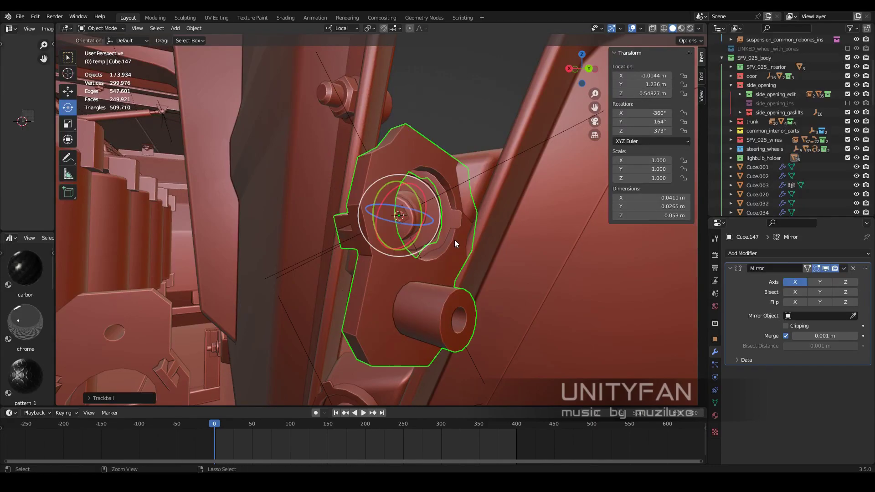
key(r)
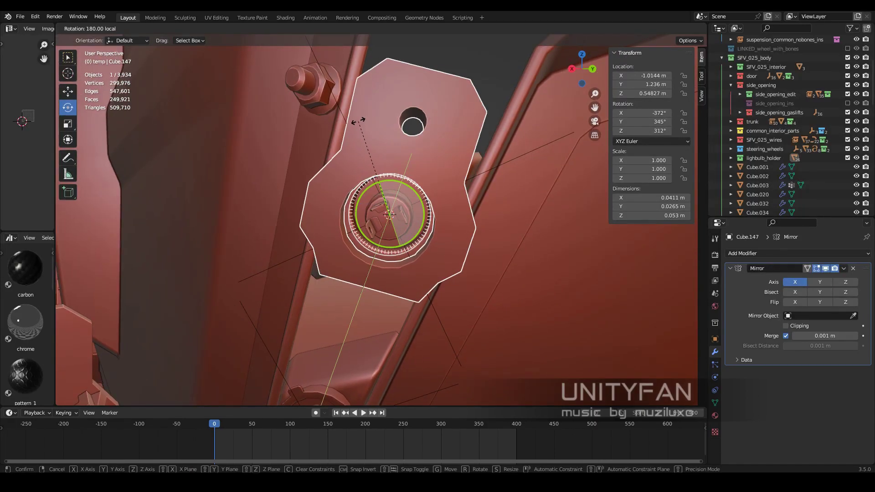
click(358, 121)
middle_drag(358, 121, 374, 272)
click(368, 239)
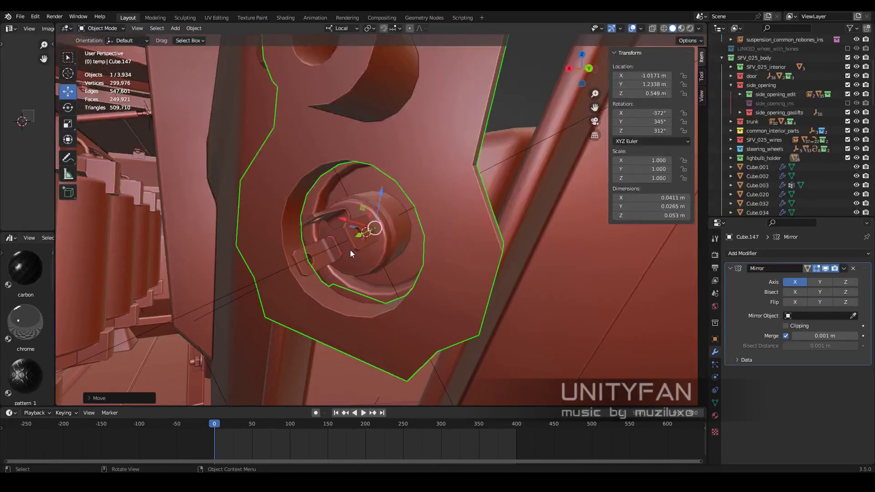
mouse_move(350, 250)
middle_down()
mouse_move(499, 283)
mouse_move(80, 140)
middle_up()
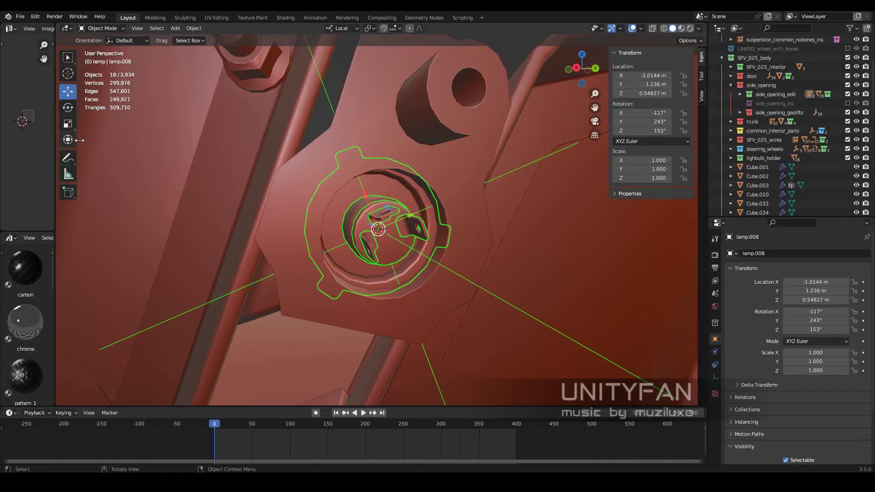
middle_drag(351, 223, 365, 203)
drag(366, 203, 397, 255)
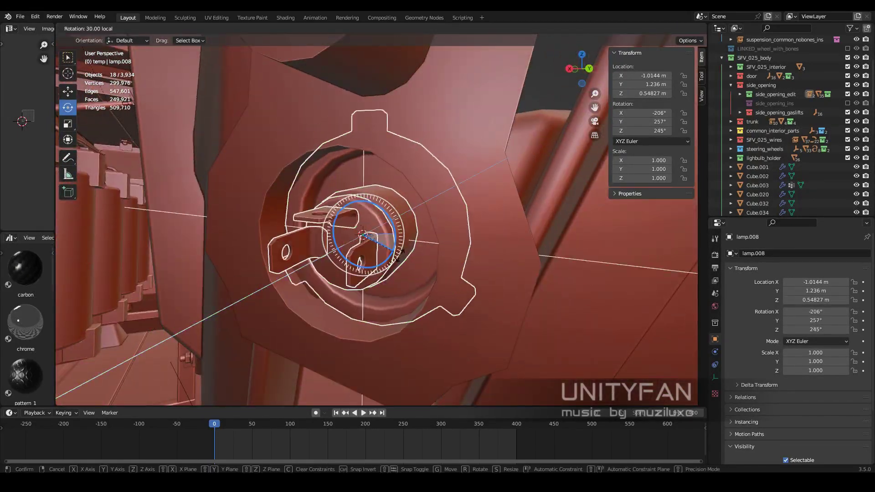
- Put Cube.147 into Edit Mode, then inspect neighbours Cube.138, Cube.012, Cube.201 and Cube.052
mouse_move(422, 284)
middle_down()
mouse_move(359, 351)
mouse_move(431, 328)
middle_up()
click(430, 327)
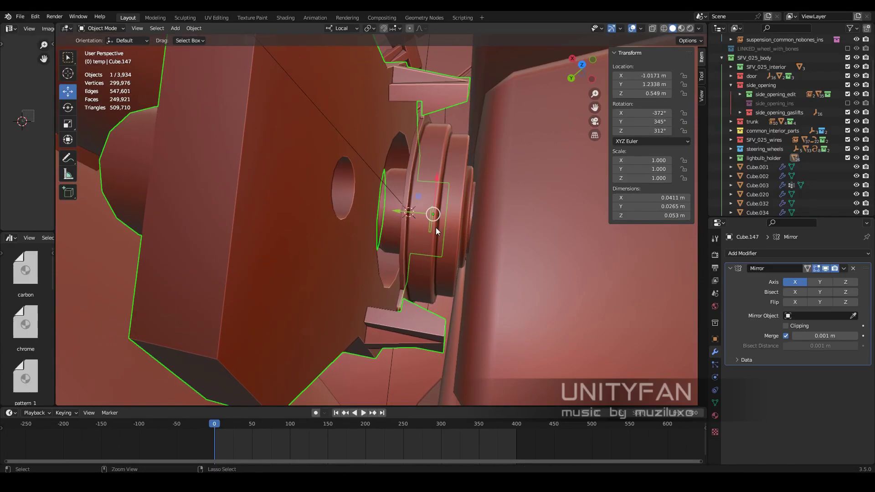
mouse_move(436, 228)
middle_down()
mouse_move(430, 212)
mouse_move(384, 265)
mouse_move(559, 187)
mouse_move(424, 229)
mouse_move(455, 213)
mouse_move(447, 240)
mouse_move(324, 253)
mouse_move(499, 270)
mouse_move(382, 251)
mouse_move(435, 252)
mouse_move(429, 258)
mouse_move(429, 247)
mouse_move(395, 251)
mouse_move(414, 281)
mouse_move(359, 289)
mouse_move(267, 284)
mouse_move(429, 297)
mouse_move(423, 332)
mouse_move(432, 215)
mouse_move(410, 197)
mouse_move(468, 227)
mouse_move(484, 264)
mouse_move(472, 261)
mouse_move(496, 215)
mouse_move(462, 259)
mouse_move(420, 250)
mouse_move(451, 229)
mouse_move(317, 236)
mouse_move(417, 241)
mouse_move(415, 210)
mouse_move(431, 192)
middle_up()
key(Tab)
key(Tab)
click(414, 280)
click(429, 296)
click(422, 332)
click(467, 227)
- Confirm Cube.147's placement and lamp.009's rotation at -131°, 108°, 89.3°
click(415, 210)
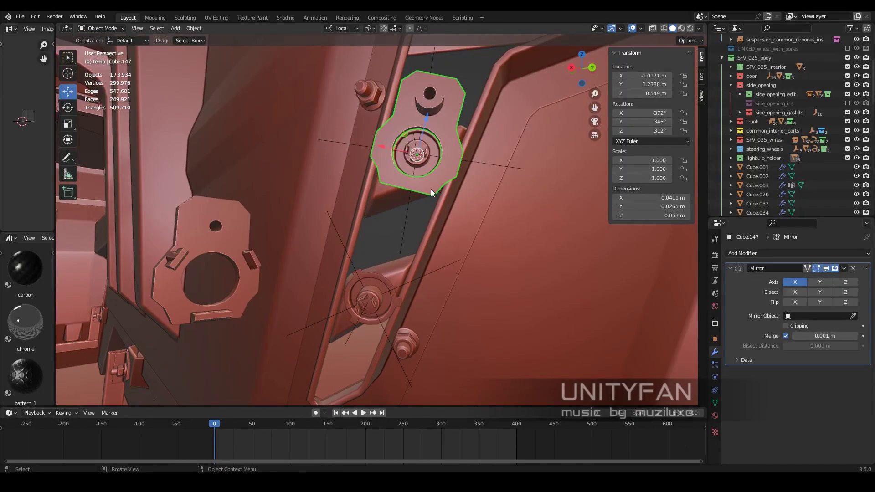
click(393, 271)
scroll(432, 224, up, 3)
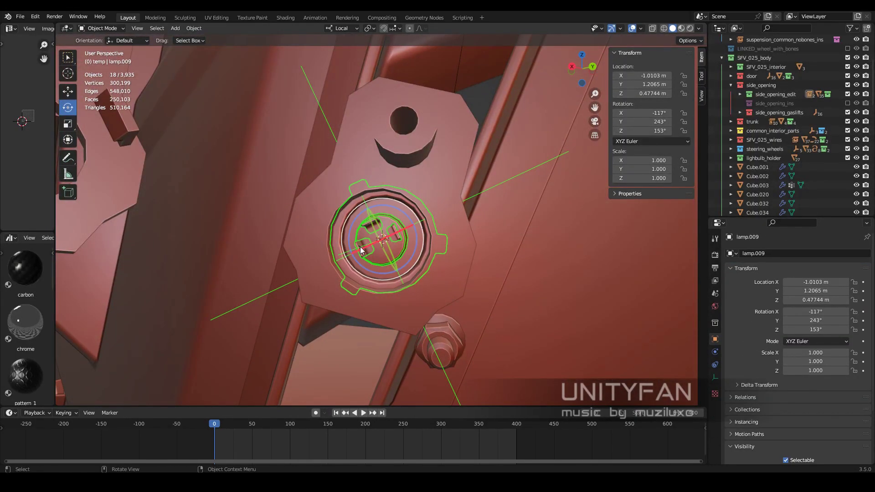
middle_drag(360, 249, 423, 275)
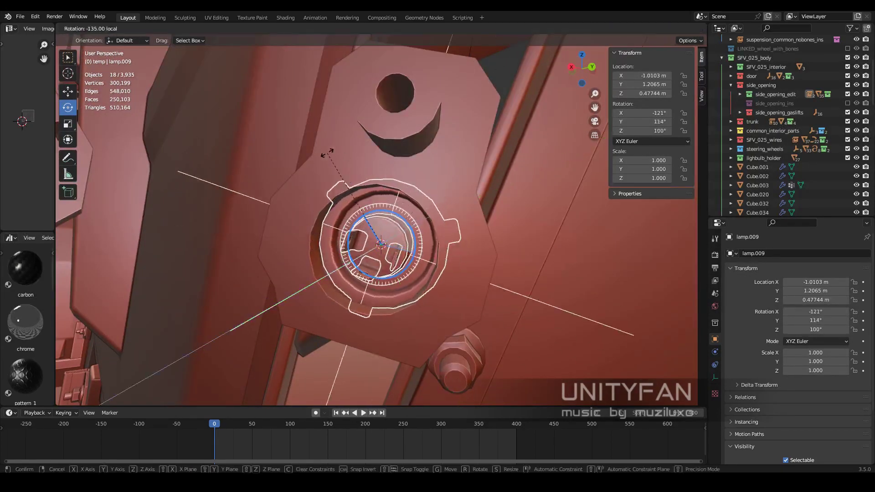
click(327, 153)
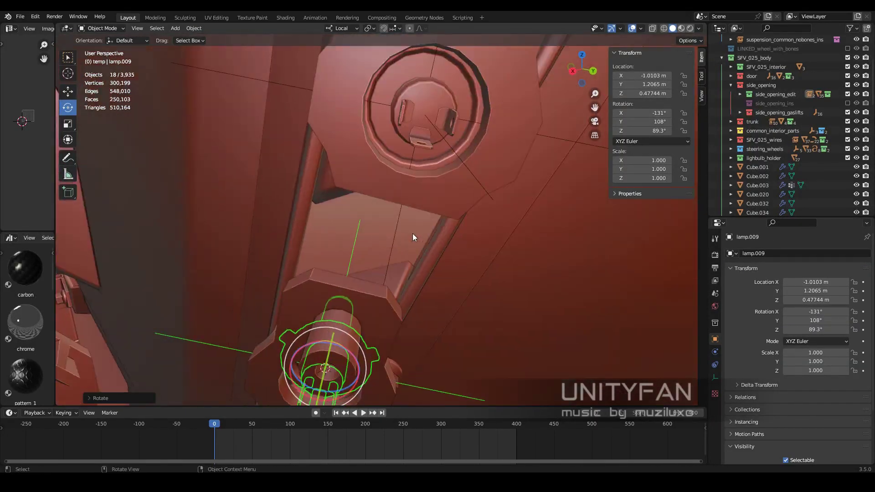
- Frame the bracket pieces around lamp.008 and enter Edit Mode on Cube.147
mouse_move(412, 234)
middle_down()
mouse_move(516, 327)
mouse_move(433, 256)
mouse_move(472, 273)
middle_up()
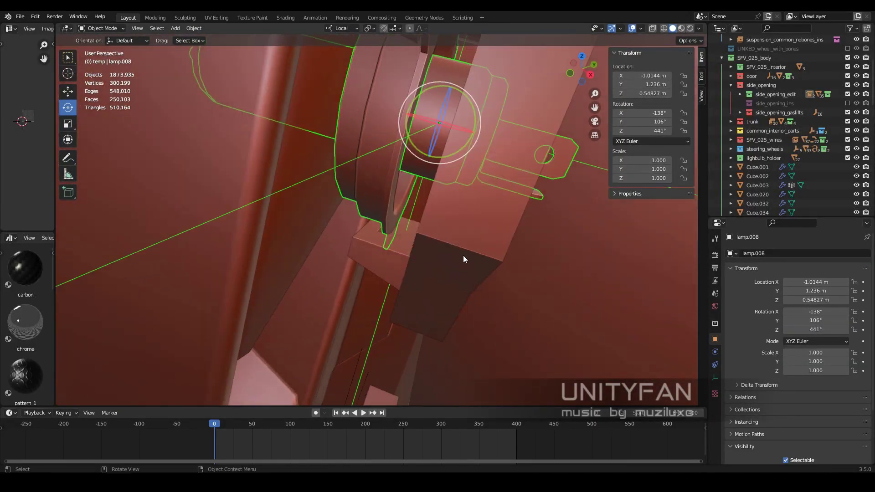
middle_drag(398, 328, 450, 278)
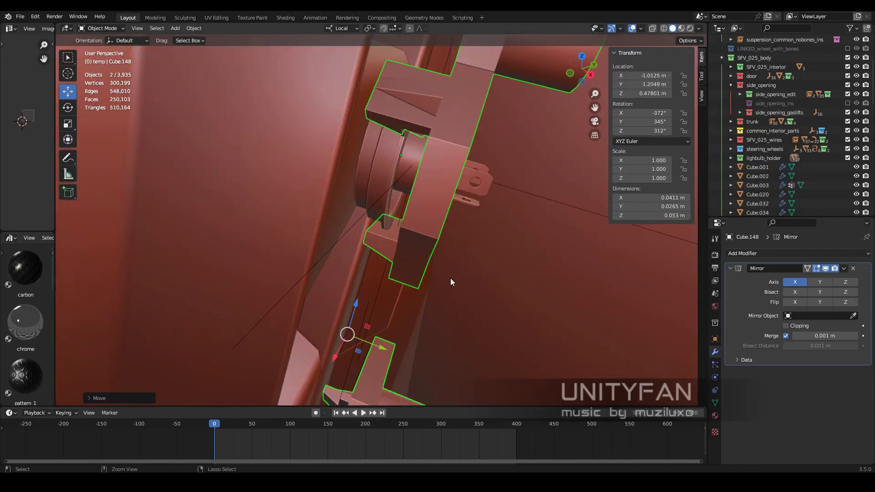
scroll(419, 262, up, 5)
key(Tab)
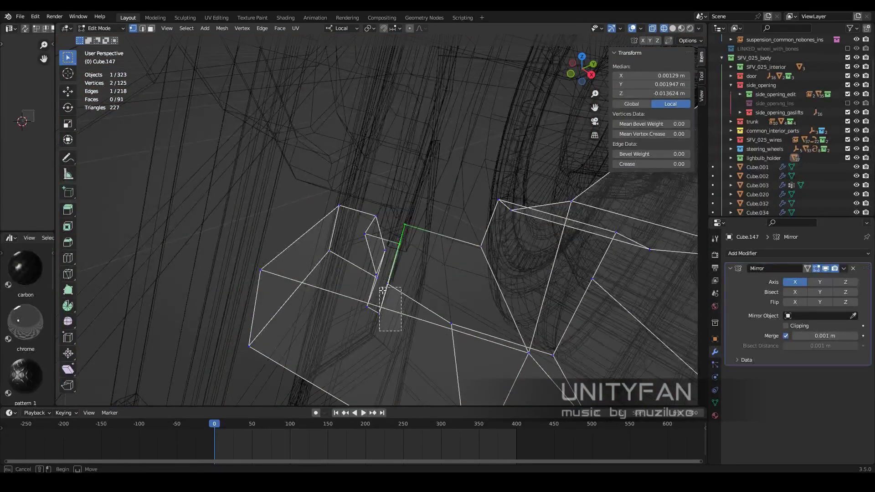
- Move Cube.147's end-face vertices, toggle X-ray off and return to Object Mode
drag(401, 331, 382, 290)
mouse_move(383, 290)
middle_down()
mouse_move(412, 298)
mouse_move(390, 262)
middle_up()
key(shift+space)
key(g)
key(alt+z)
key(Tab)
- Delete the leftover Cube.148 piece and clear the selection
click(422, 293)
mouse_move(422, 292)
middle_down()
mouse_move(440, 311)
mouse_move(357, 237)
mouse_move(428, 286)
middle_up()
key(x)
click(341, 300)
middle_drag(341, 300, 450, 298)
- Inspect the engine canisters and select gas-spring GL400_base.008 and box Cube.145
scroll(468, 278, down, 5)
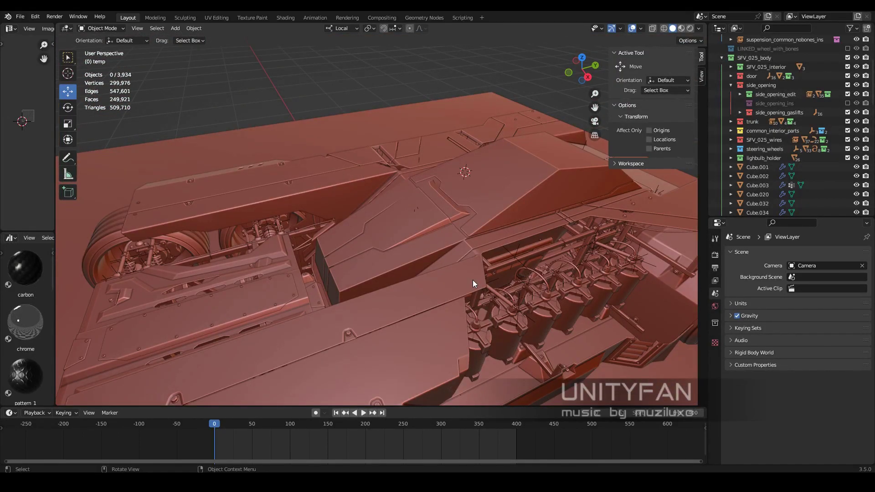
mouse_move(470, 277)
middle_down()
mouse_move(470, 257)
mouse_move(445, 292)
mouse_move(458, 313)
mouse_move(447, 344)
mouse_move(412, 286)
mouse_move(425, 284)
mouse_move(501, 336)
mouse_move(514, 313)
mouse_move(425, 269)
mouse_move(294, 271)
mouse_move(299, 244)
mouse_move(256, 152)
mouse_move(505, 184)
middle_up()
scroll(445, 347, up, 3)
click(456, 332)
click(412, 287)
- Duplicate lamp_connector.004 and move the copy beside the lamp.008 mount
click(256, 152)
scroll(504, 184, down, 5)
mouse_move(292, 173)
middle_down()
mouse_move(258, 288)
mouse_move(528, 213)
middle_up()
scroll(549, 266, up, 5)
middle_drag(550, 267, 410, 199)
key(g)
click(592, 294)
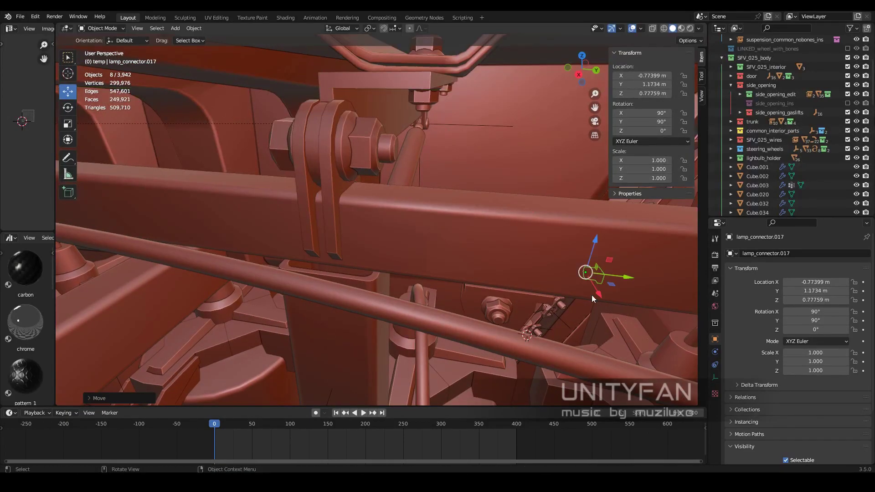
mouse_move(592, 295)
middle_down()
mouse_move(522, 254)
mouse_move(438, 264)
mouse_move(420, 283)
mouse_move(494, 229)
mouse_move(453, 270)
mouse_move(388, 203)
middle_up()
key(g)
click(444, 247)
key(g)
click(494, 229)
- Give the connector lamp.008's Z rotation of 441°
click(389, 204)
mouse_move(490, 328)
middle_down()
mouse_move(447, 257)
mouse_move(403, 255)
middle_up()
click(402, 256)
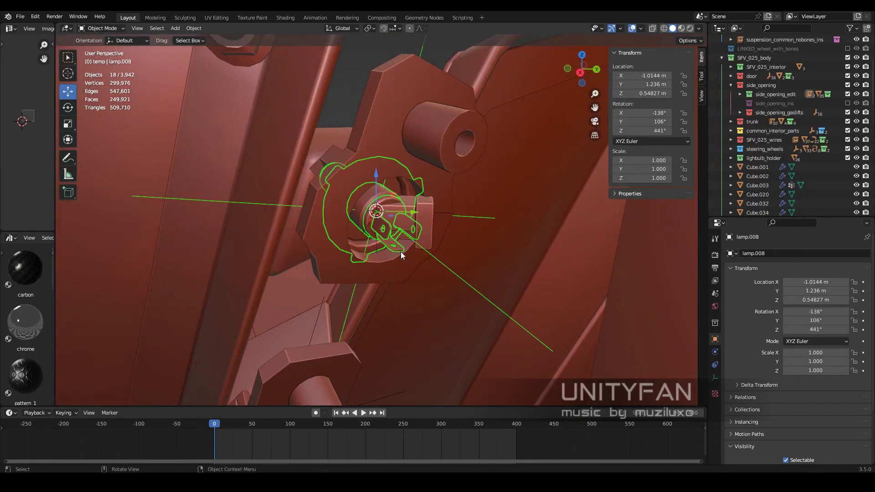
middle_drag(455, 238, 408, 266)
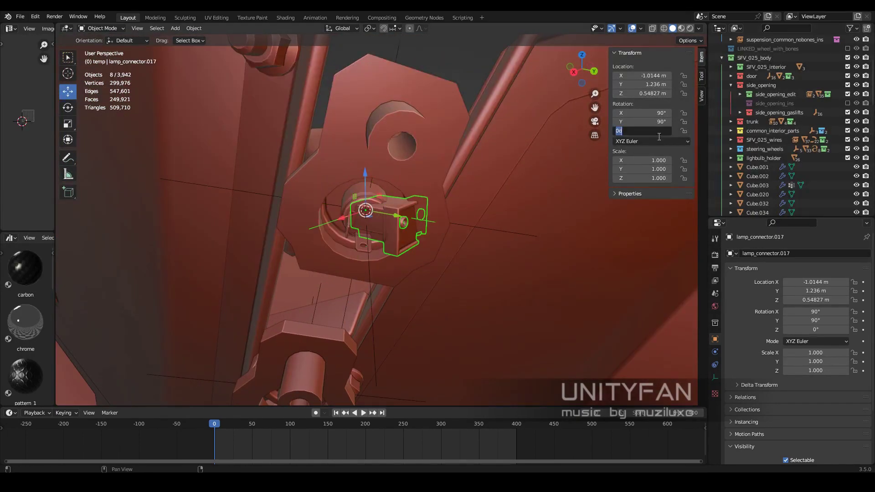
text(441)
key(Return)
- Nudge the connector onto the lamp mount and rotate it to fit
mouse_move(430, 231)
middle_down()
mouse_move(362, 257)
mouse_move(389, 257)
middle_up()
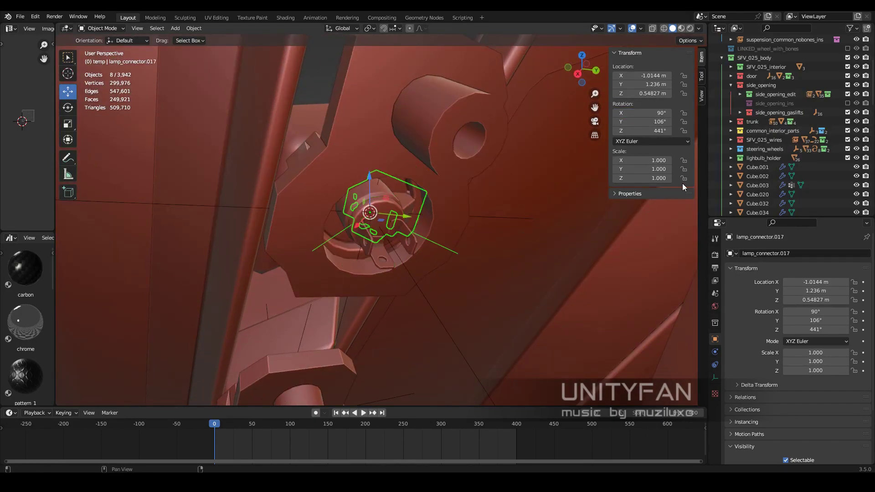
middle_drag(510, 228, 468, 266)
drag(325, 223, 329, 219)
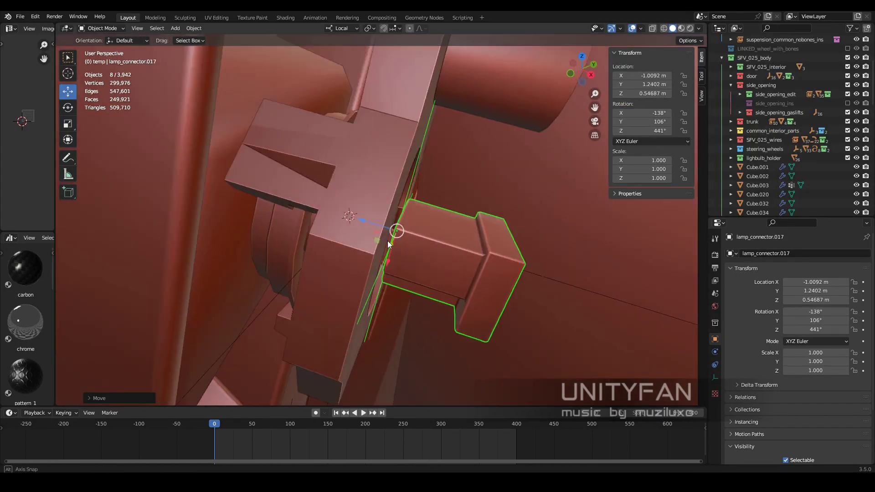
mouse_move(329, 220)
middle_down()
mouse_move(452, 152)
mouse_move(410, 276)
mouse_move(441, 131)
mouse_move(441, 164)
mouse_move(457, 184)
mouse_move(404, 248)
mouse_move(400, 275)
mouse_move(434, 251)
mouse_move(516, 273)
mouse_move(428, 178)
mouse_move(400, 210)
middle_up()
key(shift+space)
key(r)
click(414, 179)
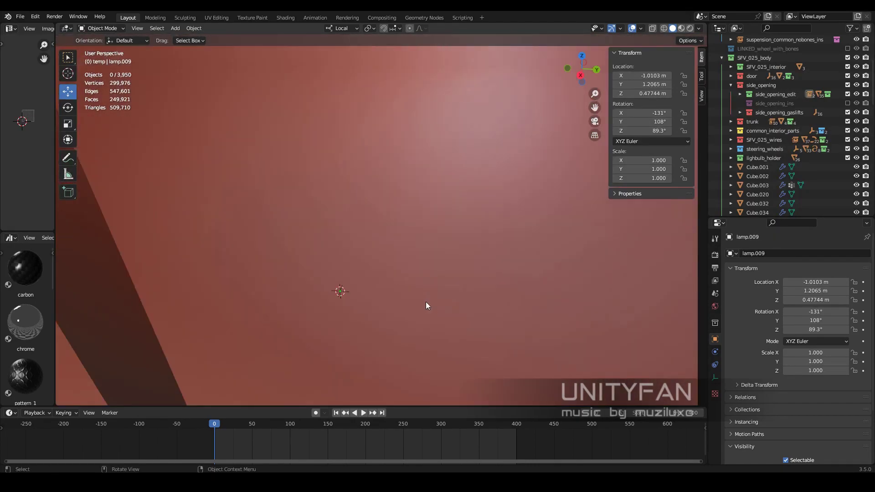
mouse_move(426, 306)
middle_down()
mouse_move(465, 306)
mouse_move(444, 209)
mouse_move(379, 231)
mouse_move(283, 220)
mouse_move(432, 260)
mouse_move(403, 257)
mouse_move(446, 256)
mouse_move(400, 283)
mouse_move(465, 289)
mouse_move(464, 274)
mouse_move(468, 309)
mouse_move(460, 273)
mouse_move(433, 302)
middle_up()
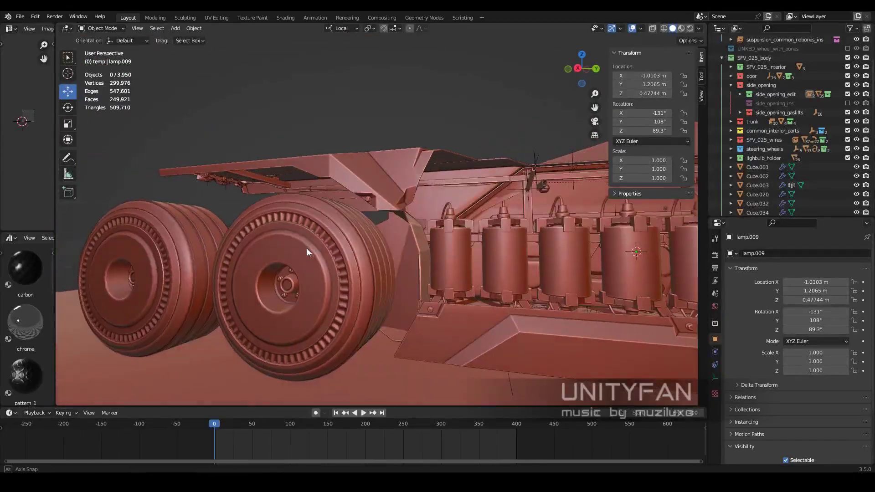
middle_drag(360, 262, 375, 275)
scroll(400, 289, up, 5)
click(400, 289)
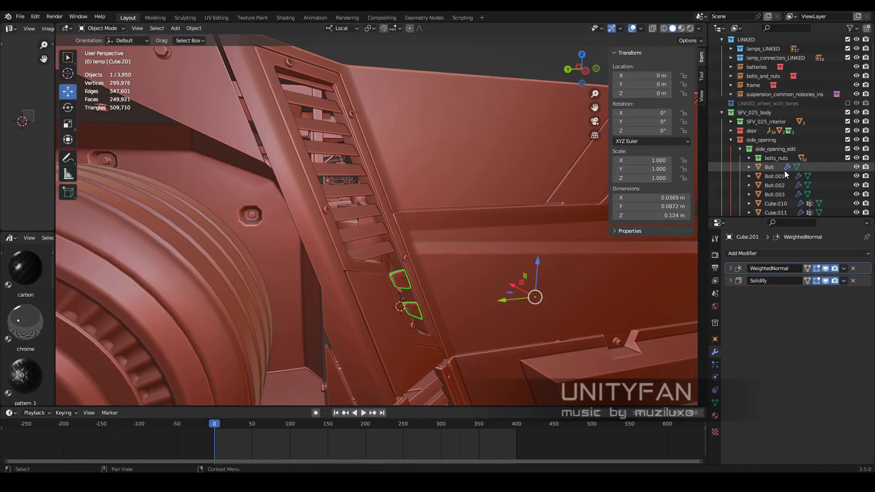
- Select the lamp.008 and lamp.009 assemblies with their connectors
scroll(469, 202, down, 3)
scroll(332, 223, up, 5)
click(332, 223)
mouse_move(332, 224)
middle_down()
mouse_move(370, 247)
mouse_move(356, 295)
mouse_move(392, 280)
mouse_move(395, 267)
mouse_move(469, 314)
middle_up()
shift+click(399, 292)
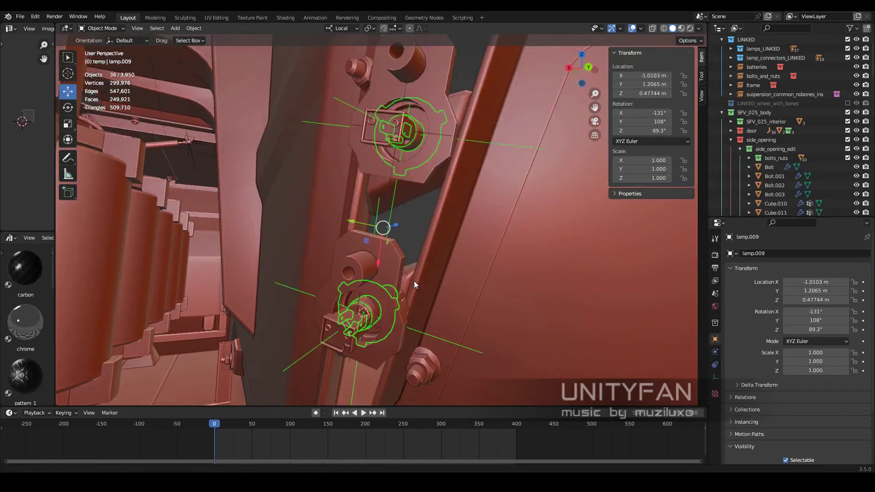
middle_drag(414, 282, 356, 342)
mouse_move(473, 289)
middle_down()
mouse_move(500, 286)
mouse_move(490, 243)
mouse_move(464, 231)
mouse_move(455, 289)
mouse_move(429, 287)
middle_up()
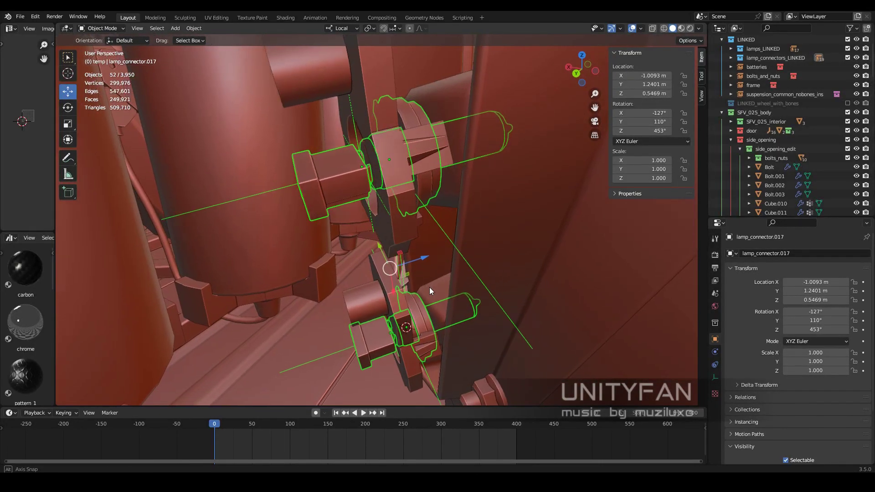
- Move the selected lamp assemblies into a collection with M
scroll(773, 198, down, 2)
click(740, 112)
middle_drag(525, 214, 468, 221)
key(m)
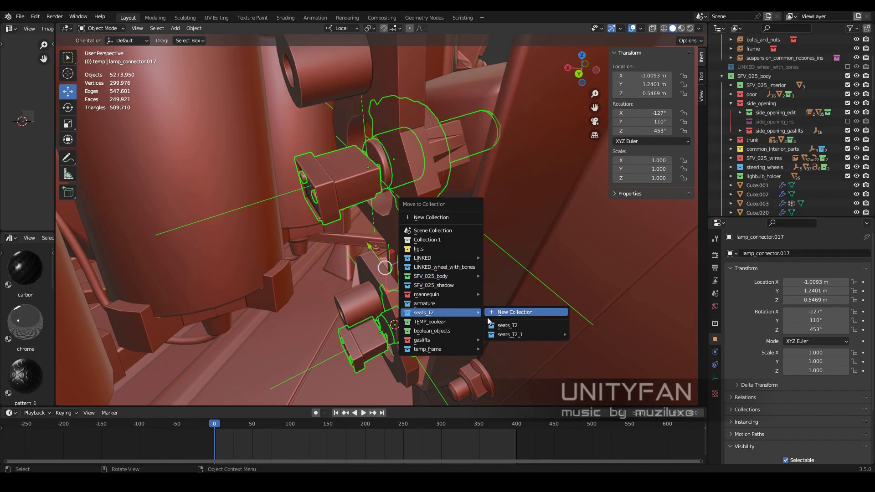
mouse_move(677, 352)
middle_down()
mouse_move(387, 272)
mouse_move(470, 291)
mouse_move(476, 254)
mouse_move(466, 286)
mouse_move(498, 285)
mouse_move(442, 280)
mouse_move(475, 280)
mouse_move(431, 256)
mouse_move(395, 291)
mouse_move(475, 291)
mouse_move(423, 269)
mouse_move(401, 270)
mouse_move(458, 282)
mouse_move(359, 269)
mouse_move(423, 196)
mouse_move(403, 223)
mouse_move(408, 246)
mouse_move(534, 285)
mouse_move(364, 297)
mouse_move(261, 272)
mouse_move(356, 218)
mouse_move(382, 260)
mouse_move(434, 212)
mouse_move(319, 274)
mouse_move(400, 234)
mouse_move(397, 242)
mouse_move(362, 208)
mouse_move(367, 195)
mouse_move(442, 239)
mouse_move(479, 205)
mouse_move(456, 200)
mouse_move(447, 205)
mouse_move(453, 209)
middle_up()
- Select the angled trim Cube.046 and enter Edit Mode with X-ray on
click(423, 196)
click(361, 208)
key(Tab)
key(alt+z)
key(alt+z)
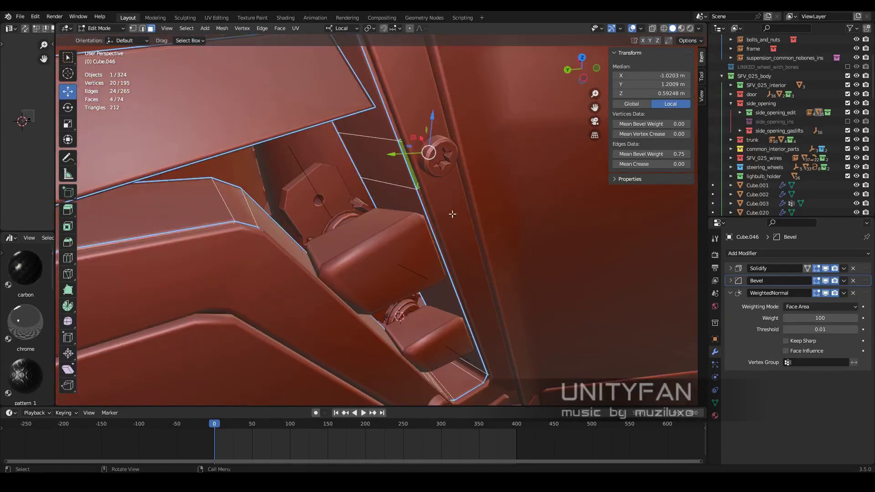
- Exit Cube.046's Edit Mode, then select lamp_connector.004 and the chassis wire splitter
key(Tab)
scroll(534, 233, down, 5)
mouse_move(532, 228)
middle_down()
mouse_move(439, 228)
mouse_move(285, 196)
middle_up()
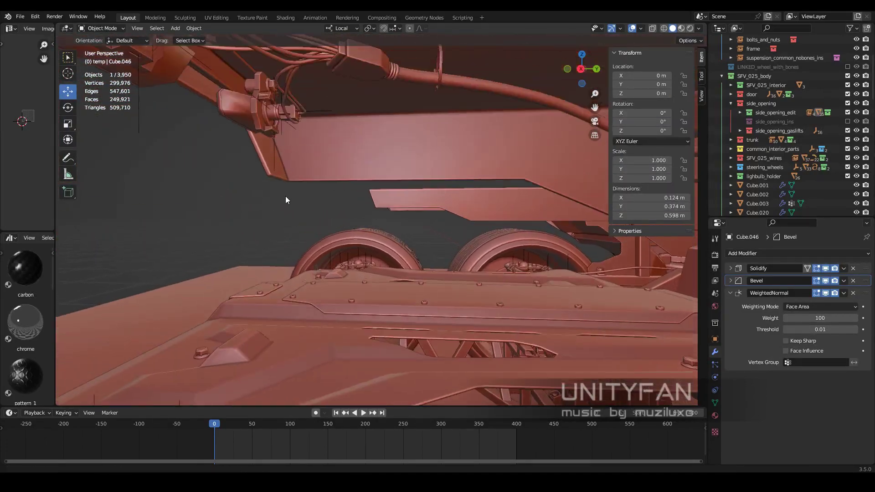
click(301, 149)
middle_drag(301, 148, 432, 219)
click(374, 150)
mouse_move(374, 150)
middle_down()
mouse_move(316, 181)
mouse_move(368, 215)
mouse_move(401, 340)
mouse_move(462, 252)
mouse_move(401, 266)
mouse_move(404, 256)
mouse_move(383, 228)
mouse_move(372, 249)
mouse_move(387, 248)
mouse_move(308, 219)
mouse_move(414, 245)
mouse_move(362, 236)
mouse_move(353, 246)
mouse_move(310, 204)
mouse_move(360, 201)
mouse_move(304, 241)
mouse_move(292, 240)
mouse_move(272, 165)
mouse_move(381, 214)
middle_up()
scroll(358, 208, down, 2)
- Duplicate the wire bundle with its splitter, reset the copy's location, and isolate it in local view
scroll(363, 236, up, 2)
shift+click(310, 204)
key(shift+z)
key(shift+z)
key(shift+z)
scroll(283, 247, down, 2)
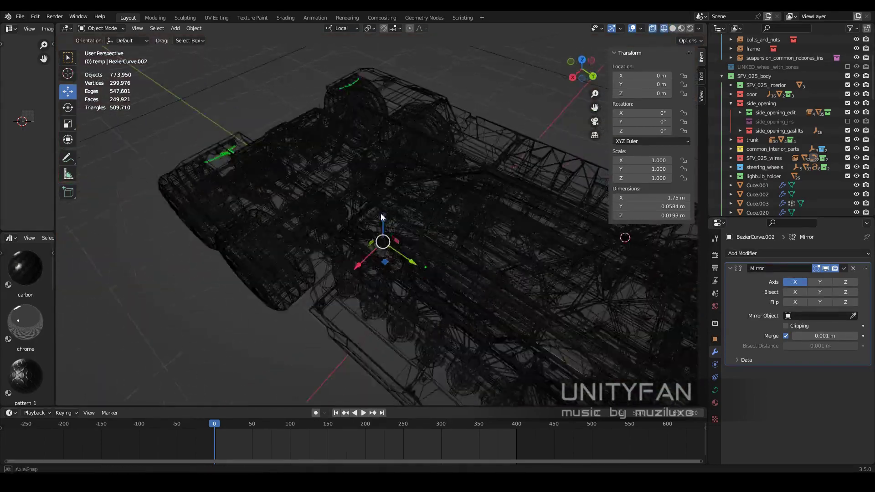
key(shift+d)
key(alt+g)
key(shift+z)
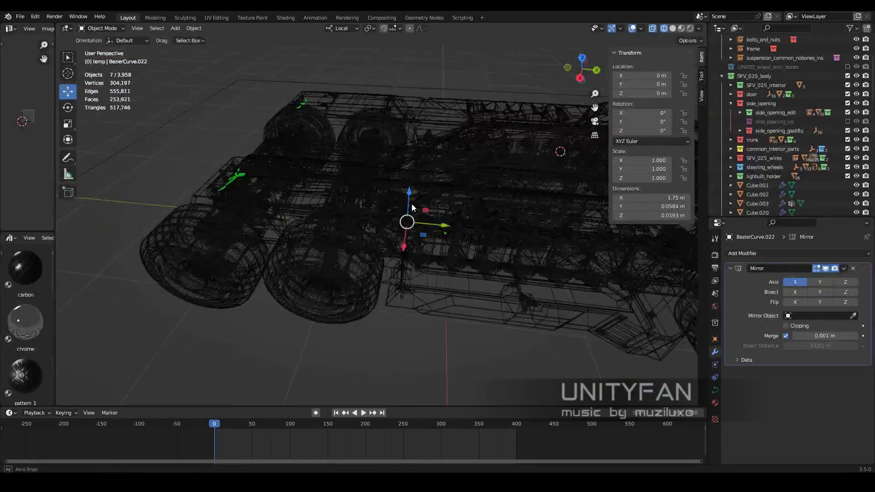
key(KP_Divide)
- Set Global orientation, move the copied wires into side_opening, and reshape their curve points
click(341, 29)
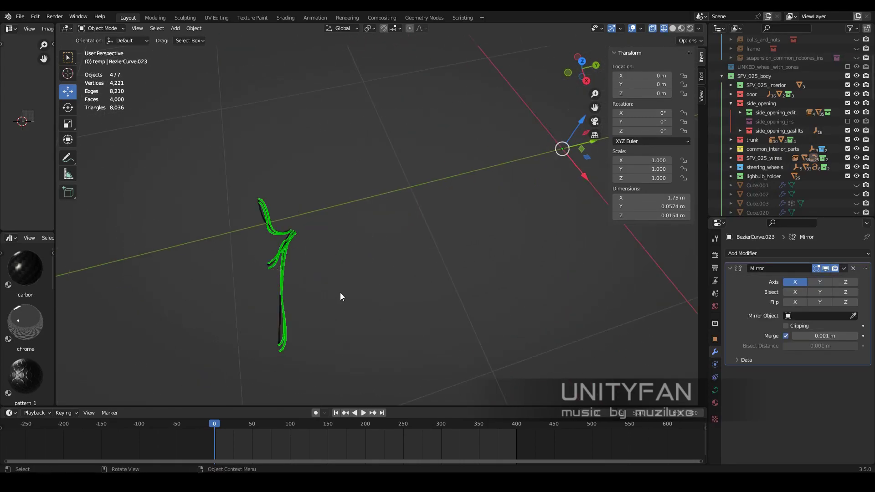
shift+middle_drag(465, 131, 404, 179)
key(m)
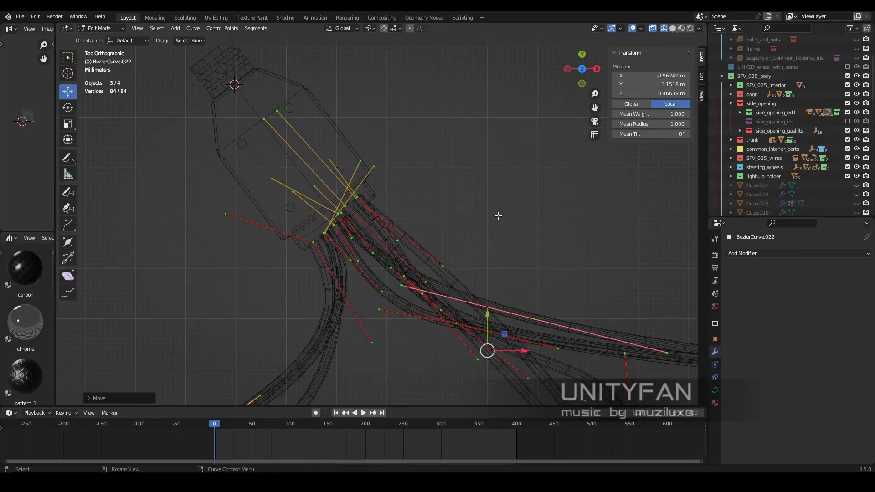
key(shift+z)
key(Tab)
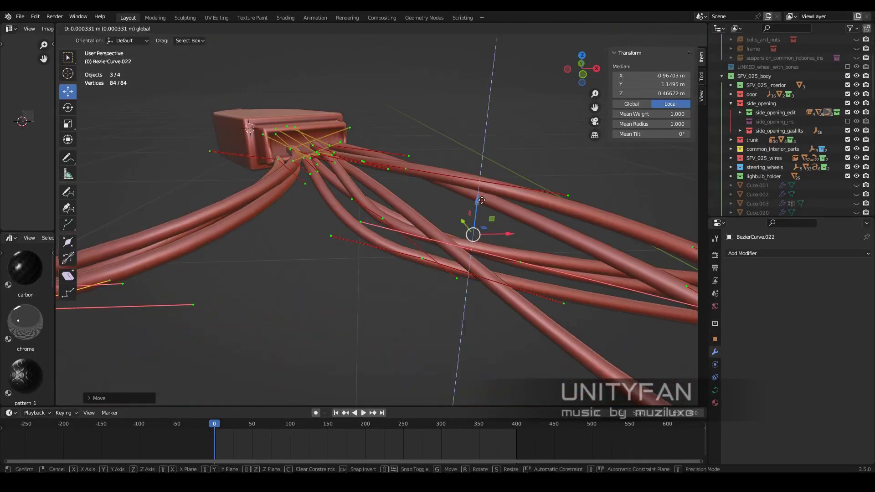
middle_drag(411, 273, 430, 292)
- Bring back the full vehicle scene and select the new splitter.005
key(KP_Divide)
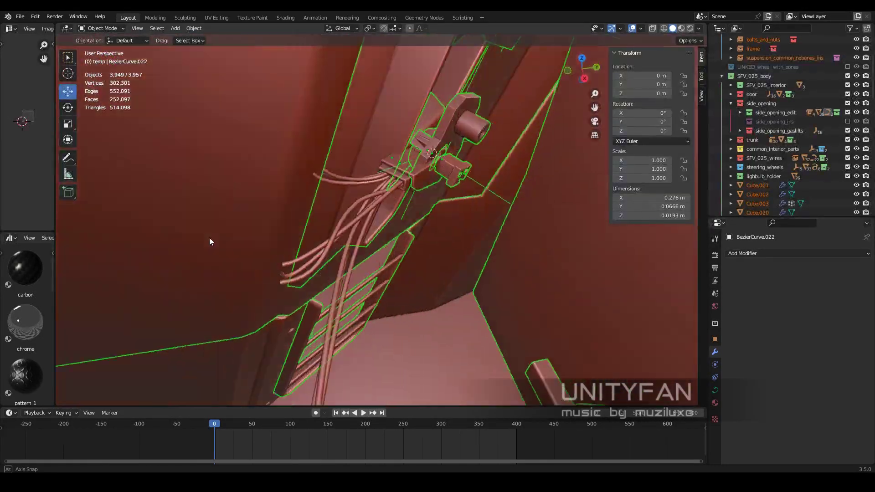
click(338, 223)
mouse_move(338, 223)
middle_down()
mouse_move(404, 272)
mouse_move(366, 296)
middle_up()
- Slide splitter.005 along the X axis toward the lamp connector
drag(256, 365, 349, 358)
middle_drag(349, 358, 349, 258)
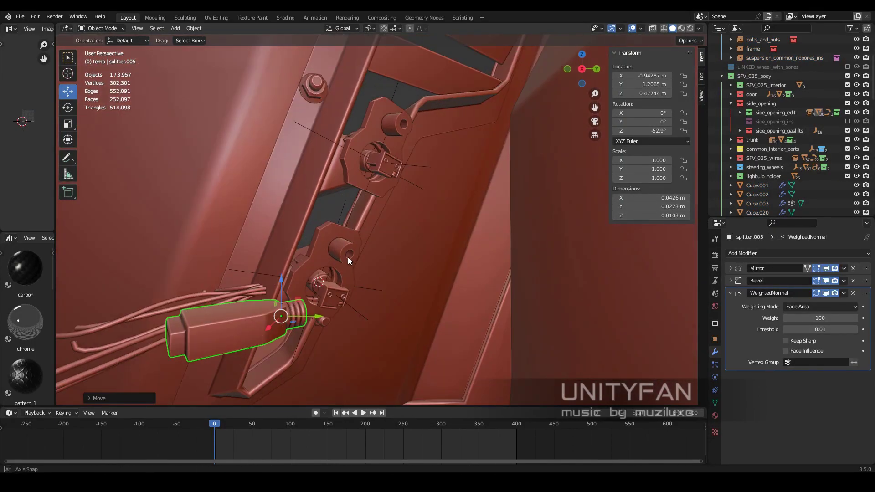
key(g)
key(x)
click(466, 127)
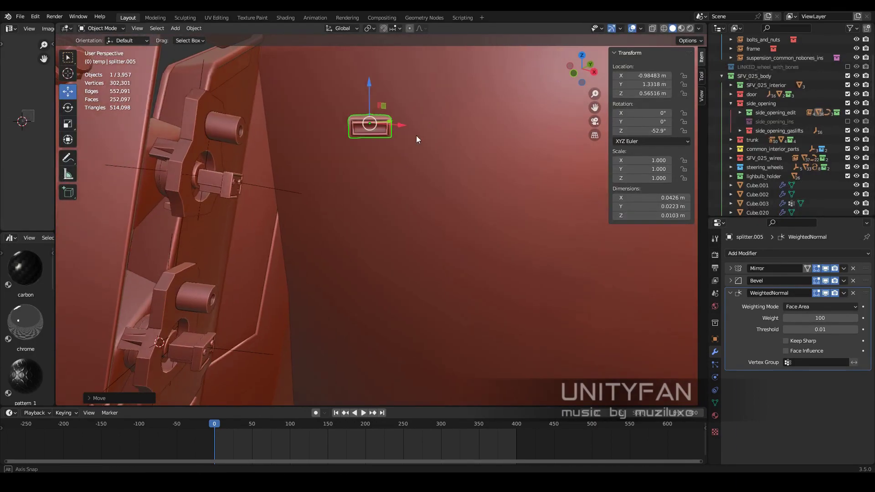
- Turn splitter.005 around Z to about -110° and check the angle
middle_drag(416, 135, 317, 189)
drag(316, 189, 359, 156)
mouse_move(360, 156)
middle_down()
mouse_move(378, 234)
mouse_move(304, 304)
mouse_move(436, 201)
mouse_move(413, 294)
mouse_move(452, 250)
mouse_move(452, 229)
mouse_move(431, 264)
mouse_move(459, 253)
mouse_move(474, 299)
middle_up()
click(67, 60)
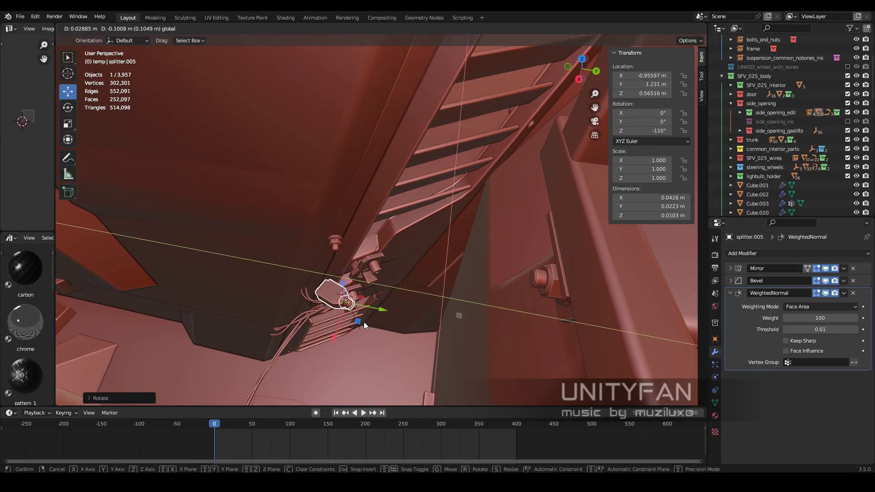
click(364, 322)
middle_drag(364, 322, 439, 232)
- Tilt splitter.005 around the Y axis
key(r)
key(y)
mouse_move(407, 205)
middle_down()
mouse_move(420, 187)
mouse_move(466, 225)
middle_up()
click(418, 197)
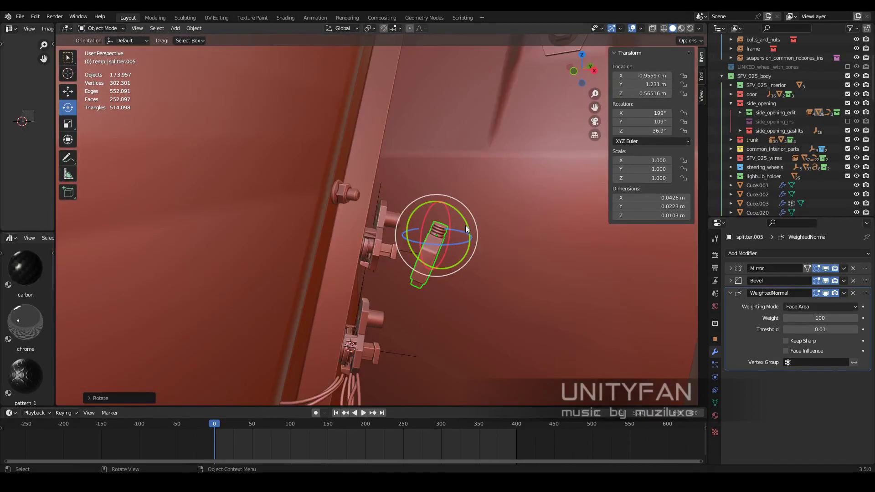
- Reposition splitter.005 to -0.98342, 1.2702, 0.65824 m, aligned with the lamp connector
click(67, 92)
key(g)
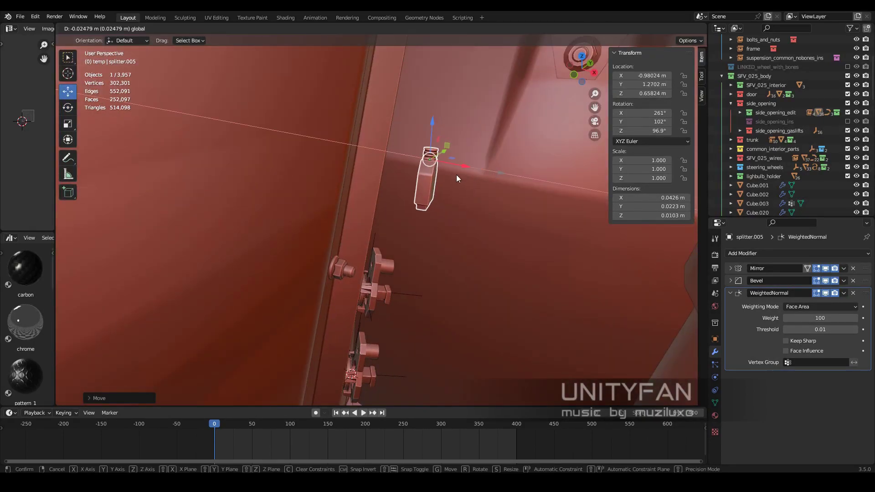
click(465, 182)
drag(429, 200, 410, 200)
mouse_move(410, 201)
middle_down()
mouse_move(374, 195)
mouse_move(397, 280)
mouse_move(439, 255)
mouse_move(379, 309)
mouse_move(410, 218)
middle_up()
key(w)
- Box-select the wires together with splitter.005, then undo that selection
scroll(379, 309, up, 2)
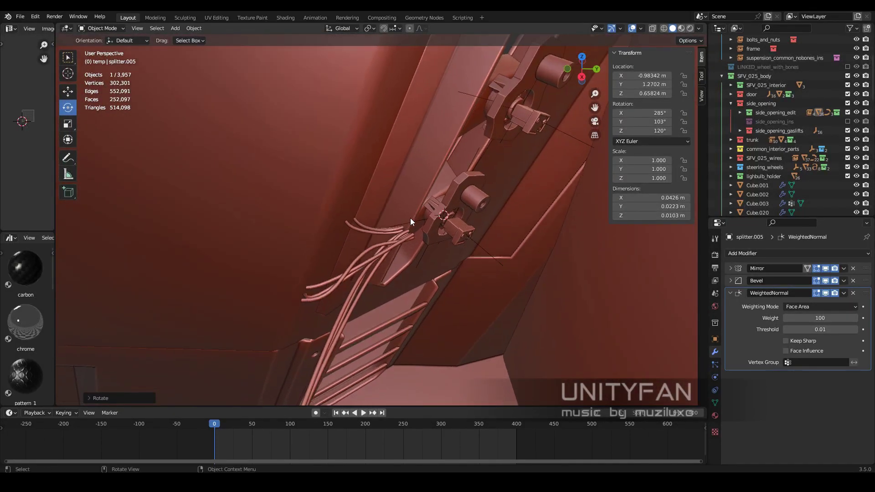
scroll(356, 266, up, 2)
mouse_move(295, 325)
middle_down()
mouse_move(354, 300)
mouse_move(436, 237)
mouse_move(494, 285)
mouse_move(367, 277)
mouse_move(376, 278)
mouse_move(287, 219)
mouse_move(477, 192)
mouse_move(412, 202)
mouse_move(461, 248)
mouse_move(440, 257)
middle_up()
key(ctrl+z)
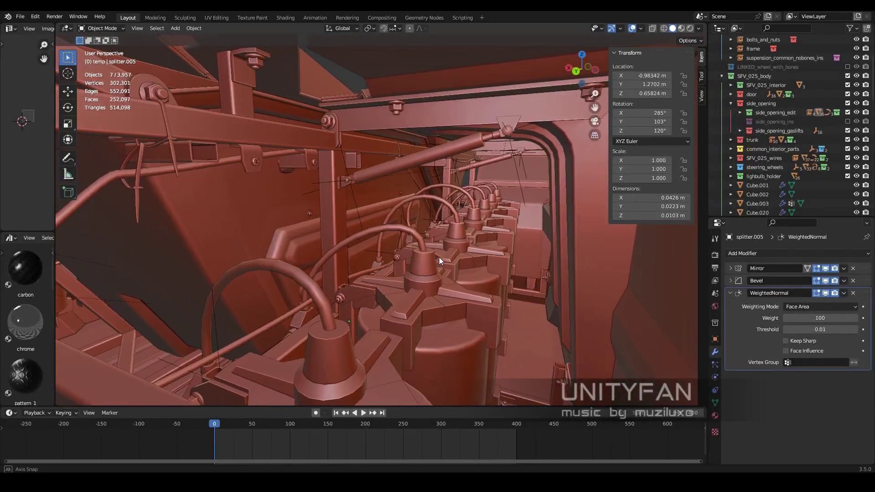
- Isolate the wires and splitter and edit the curves in side and front orthographic views
key(KP_Divide)
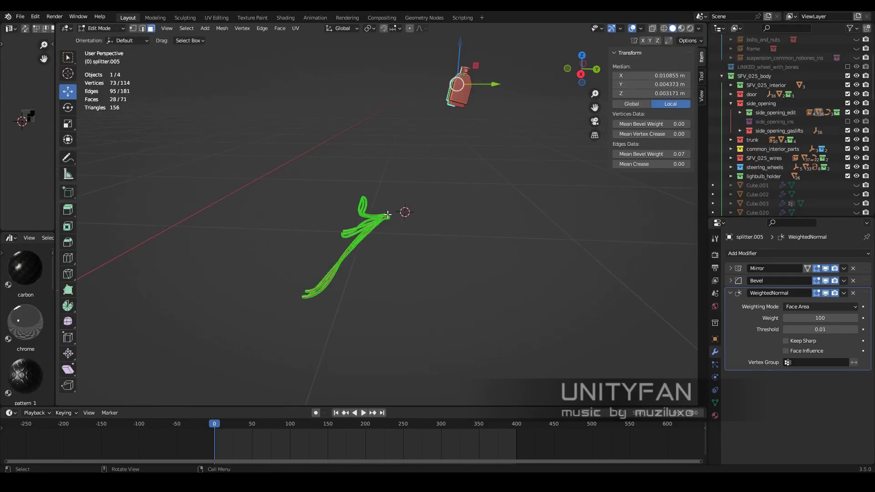
key(Tab)
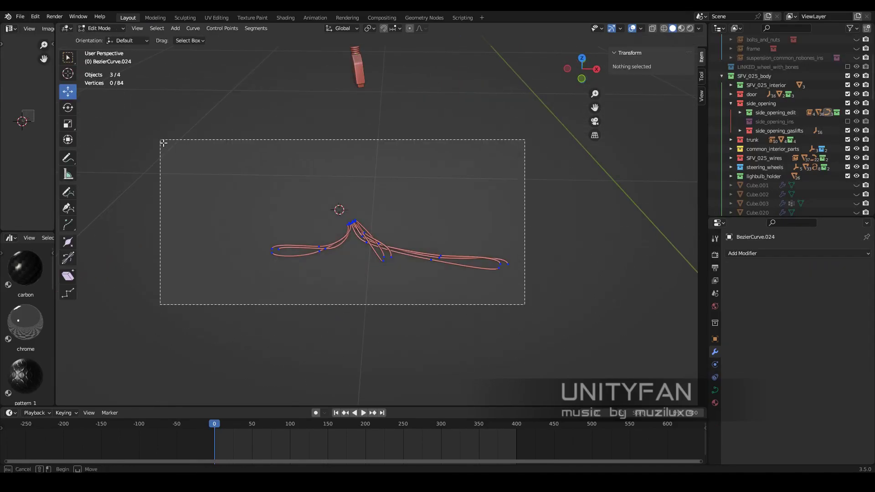
key(KP_3)
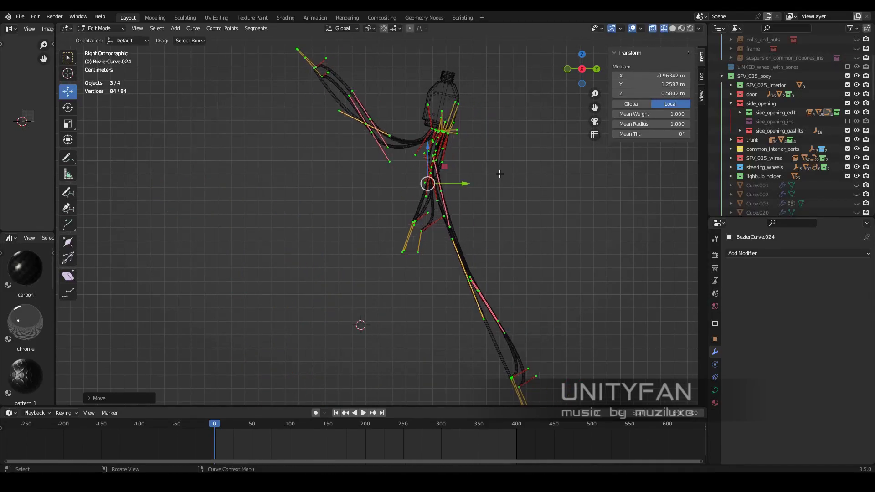
scroll(500, 174, up, 5)
shift+middle_drag(485, 209, 422, 259)
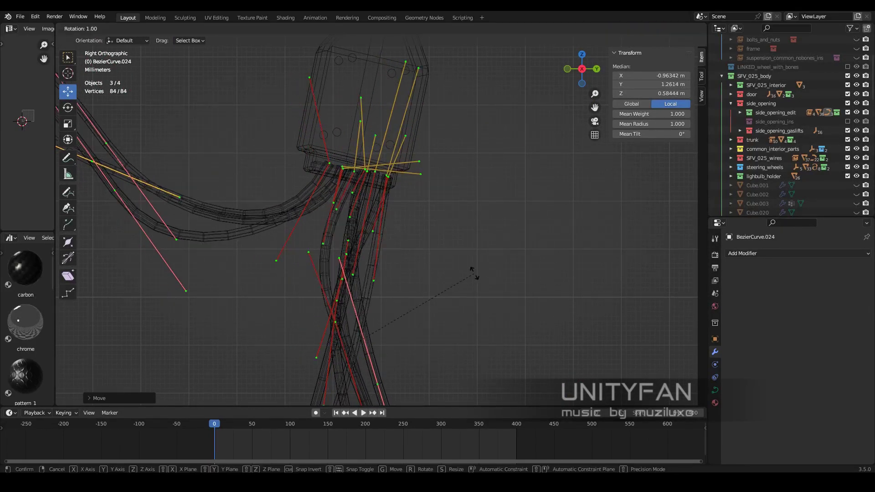
key(KP_1)
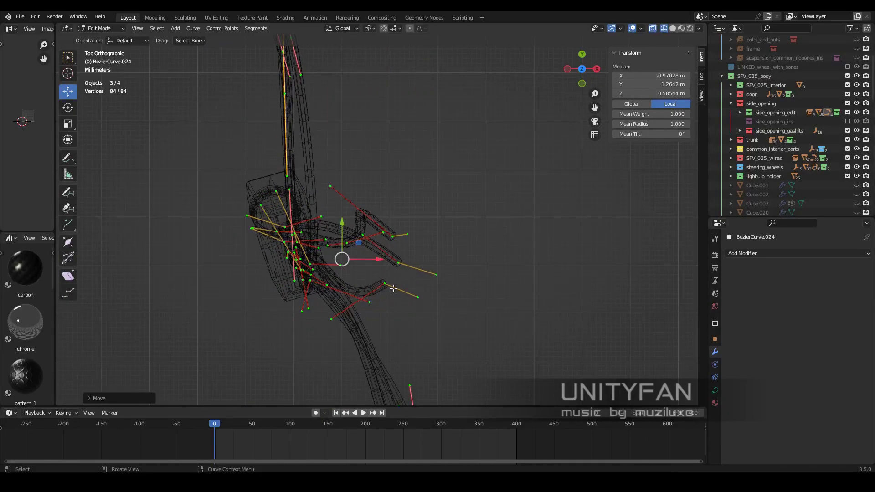
key(shift+z)
middle_drag(394, 288, 395, 244)
- Rotate the selected wire points, then shift them slightly sideways down along the frame
key(r)
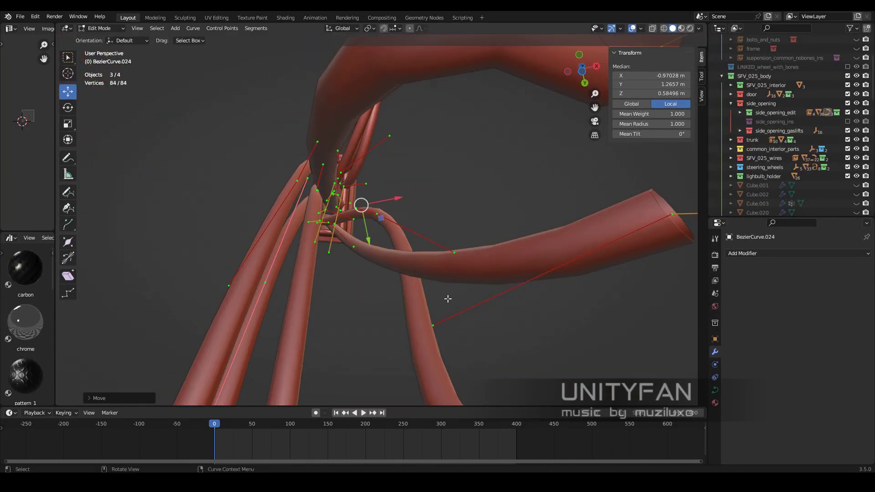
click(365, 312)
key(g)
alt+middle_drag(455, 296, 377, 256)
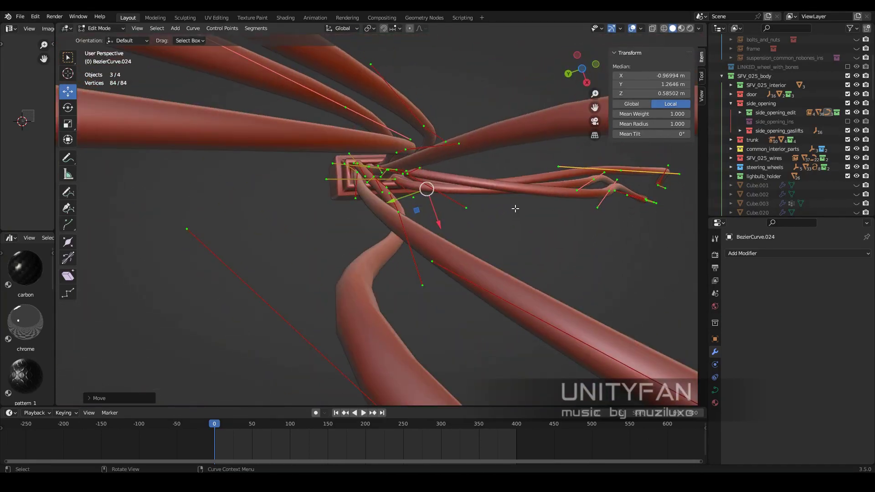
key(shift+z)
key(shift+z)
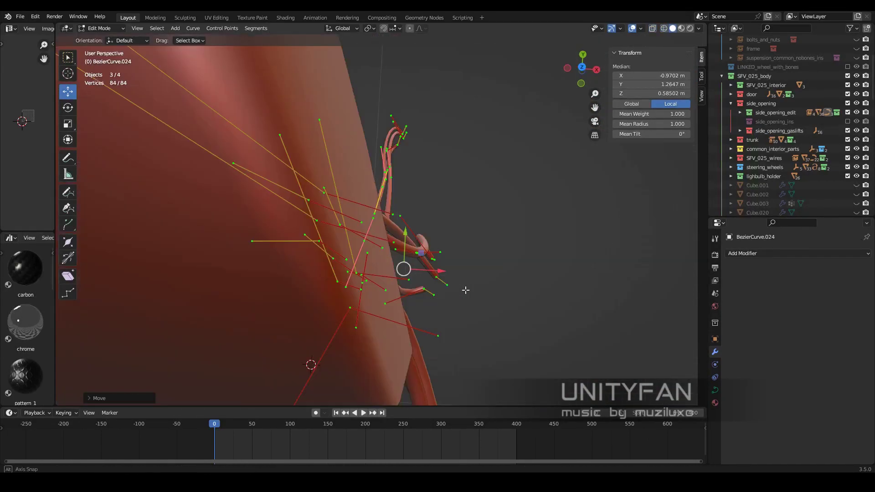
middle_drag(489, 266, 443, 227)
key(g)
click(443, 226)
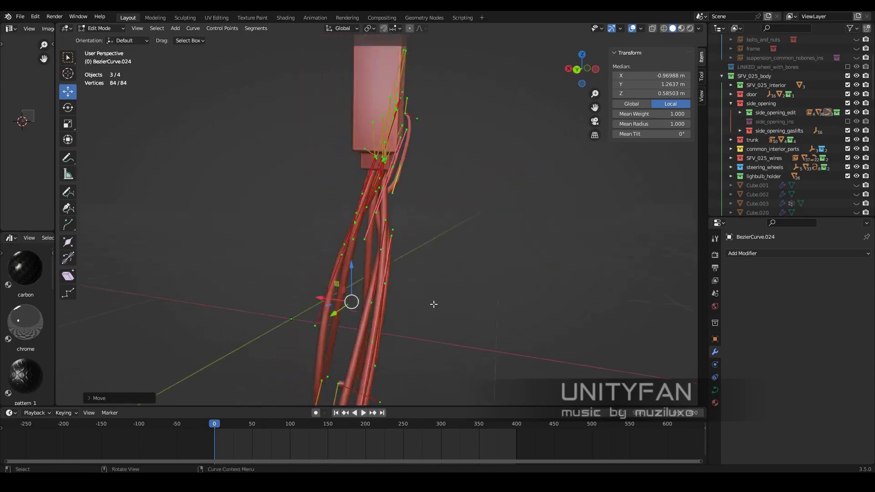
- Show the whole vehicle around the rerouted wires and return to Object Mode
key(KP_Divide)
mouse_move(343, 248)
middle_down()
mouse_move(363, 233)
mouse_move(395, 272)
mouse_move(363, 254)
mouse_move(418, 311)
middle_up()
key(Tab)
click(393, 270)
key(Tab)
- Seat BezierCurve.022's end control point and handle into the bracket connector
key(Tab)
- Move the wire's end near the hinge bracket connector
scroll(483, 335, up, 2)
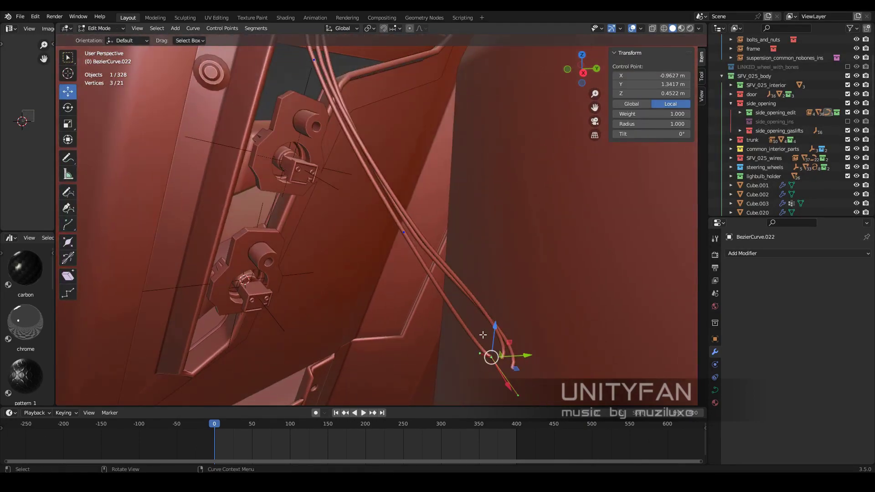
click(336, 193)
middle_drag(336, 193, 367, 279)
click(431, 288)
mouse_move(432, 287)
middle_down()
mouse_move(305, 206)
mouse_move(401, 239)
mouse_move(371, 222)
mouse_move(432, 318)
mouse_move(431, 238)
mouse_move(399, 260)
mouse_move(269, 274)
mouse_move(307, 370)
middle_up()
key(g)
click(364, 221)
key(Tab)
key(Tab)
click(269, 273)
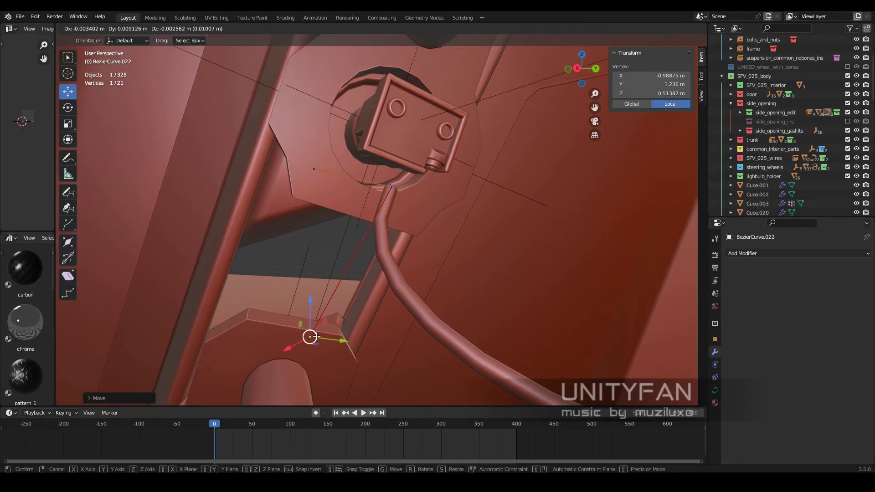
click(317, 336)
mouse_move(316, 337)
middle_down()
mouse_move(410, 146)
mouse_move(389, 184)
middle_up()
click(389, 185)
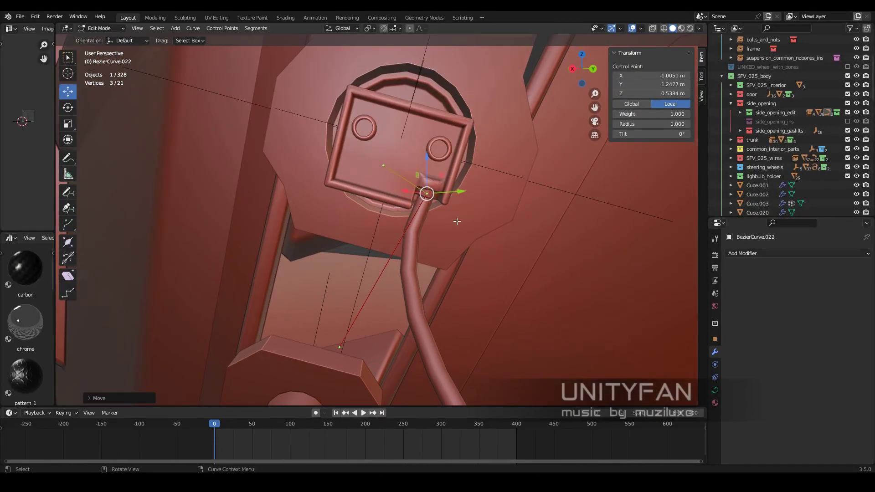
mouse_move(458, 222)
middle_down()
mouse_move(465, 242)
mouse_move(402, 346)
mouse_move(454, 211)
mouse_move(470, 278)
mouse_move(456, 346)
middle_up()
click(403, 346)
click(449, 200)
- Shape the loop below the connector by moving its control point along one axis
key(g)
click(456, 346)
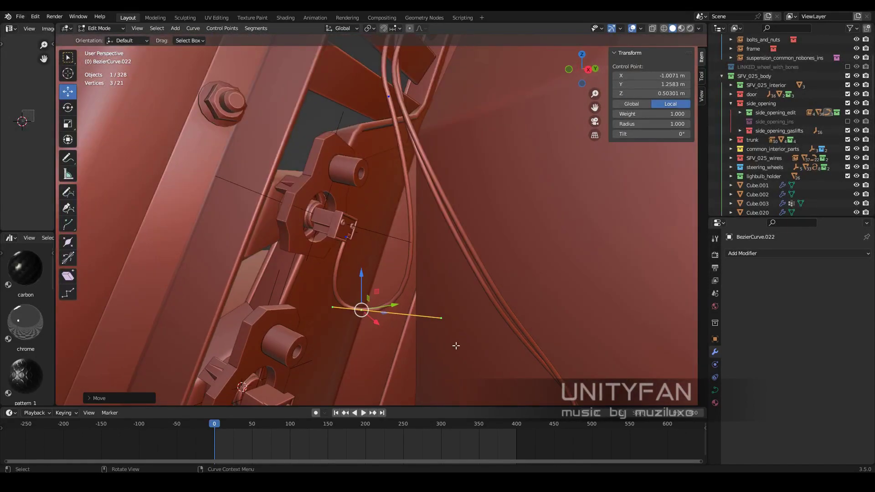
click(383, 310)
middle_drag(383, 310, 442, 221)
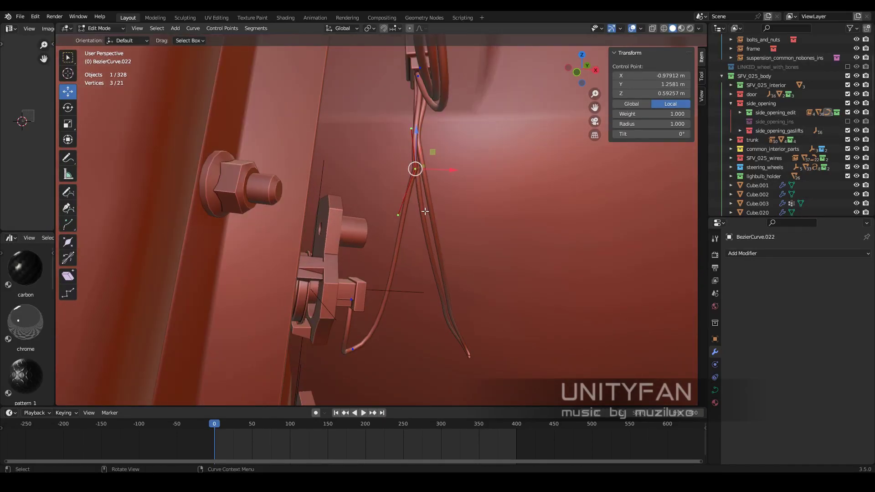
key(g)
key(x)
click(438, 183)
- Adjust the loop handle along one axis to finish a neat loop under the bracket
middle_drag(438, 183, 380, 215)
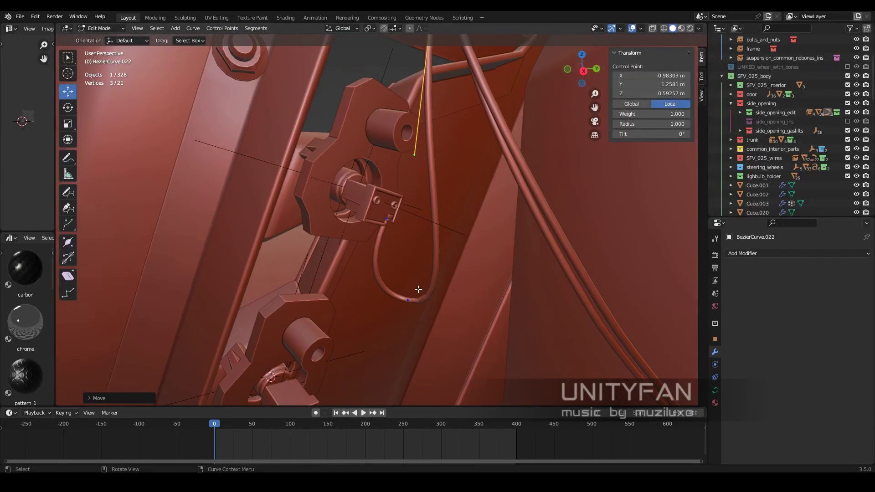
middle_drag(497, 331, 464, 287)
key(g)
key(x)
click(483, 329)
click(407, 242)
middle_drag(407, 243, 455, 258)
- Move the second wire's end point down and seat it in the mount socket
key(Tab)
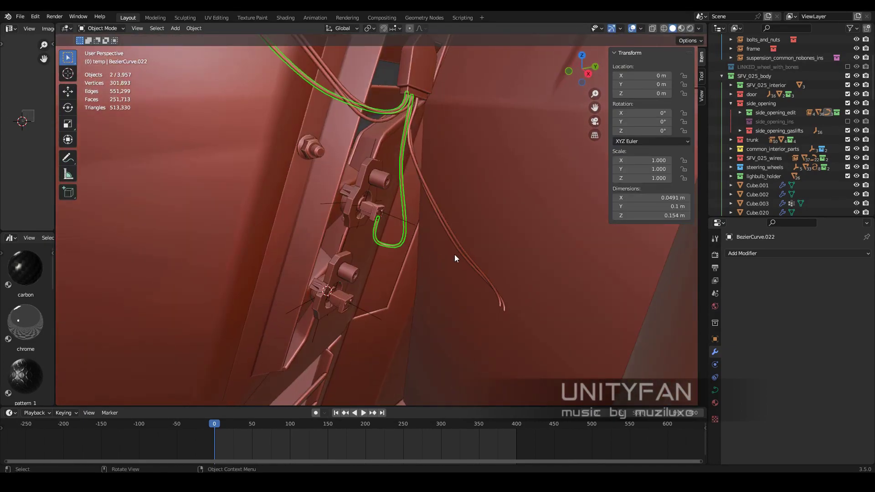
click(505, 327)
key(g)
mouse_move(504, 327)
middle_down()
mouse_move(457, 283)
mouse_move(531, 281)
middle_up()
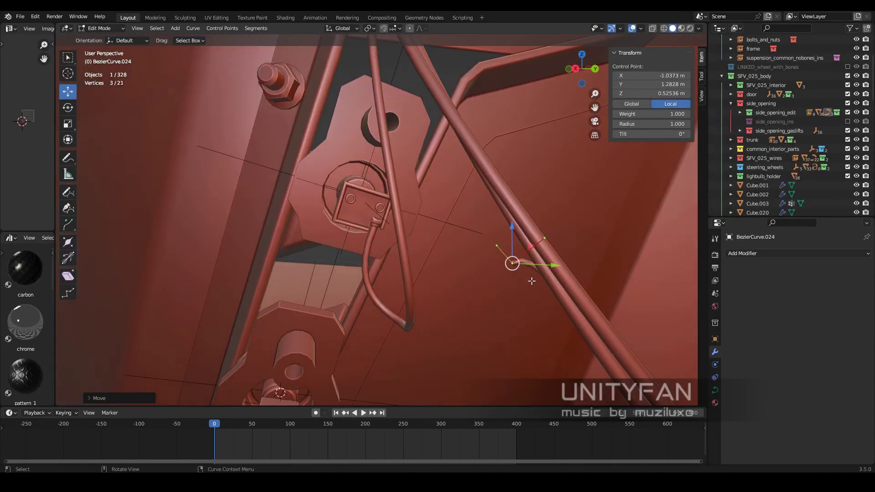
scroll(388, 216, up, 5)
middle_drag(389, 216, 410, 191)
key(g)
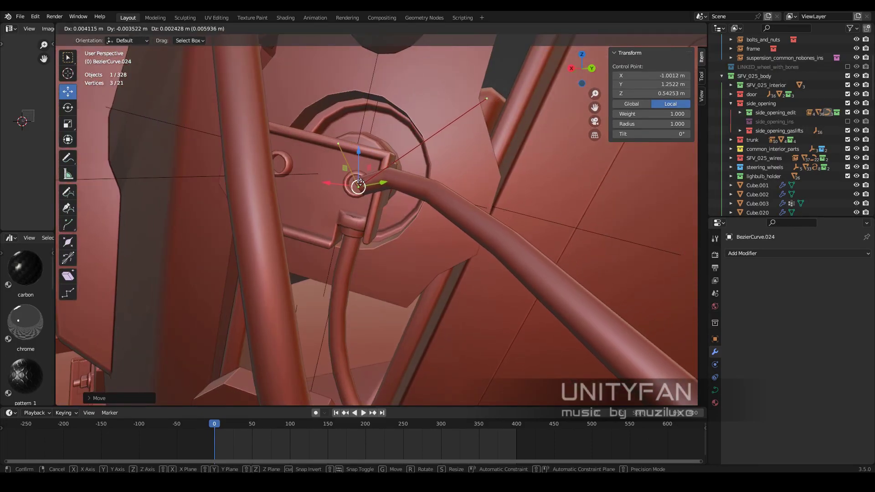
click(457, 262)
mouse_move(457, 262)
middle_down()
mouse_move(383, 254)
mouse_move(346, 217)
middle_up()
- Bend the wire out of the socket by dragging its end handle and next control point
middle_drag(379, 260, 521, 302)
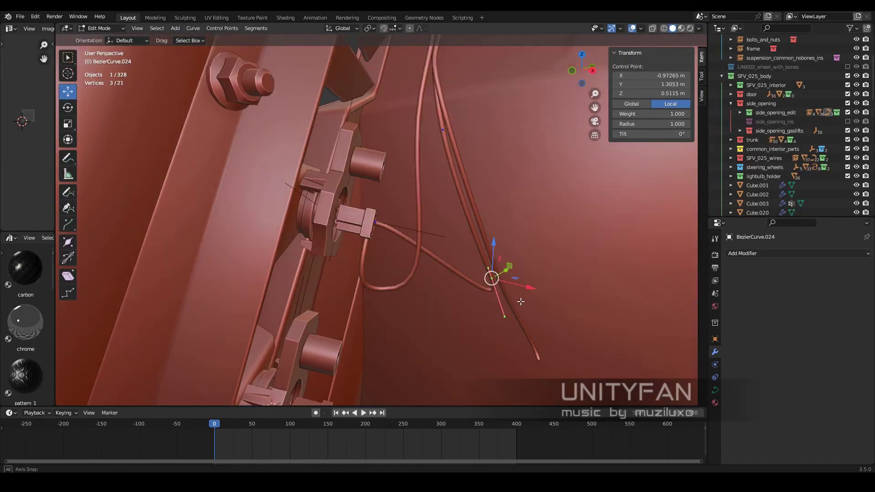
middle_drag(441, 221, 455, 289)
click(455, 288)
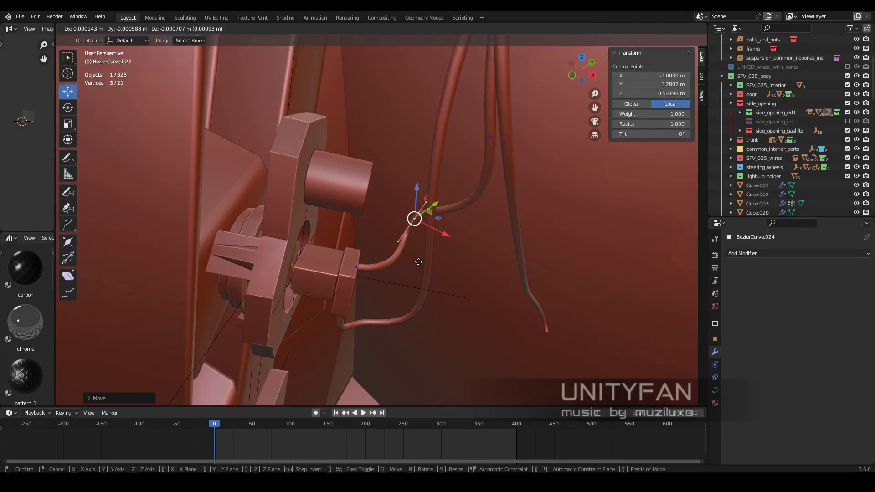
mouse_move(427, 258)
middle_down()
mouse_move(406, 319)
mouse_move(433, 356)
middle_up()
drag(433, 356, 449, 380)
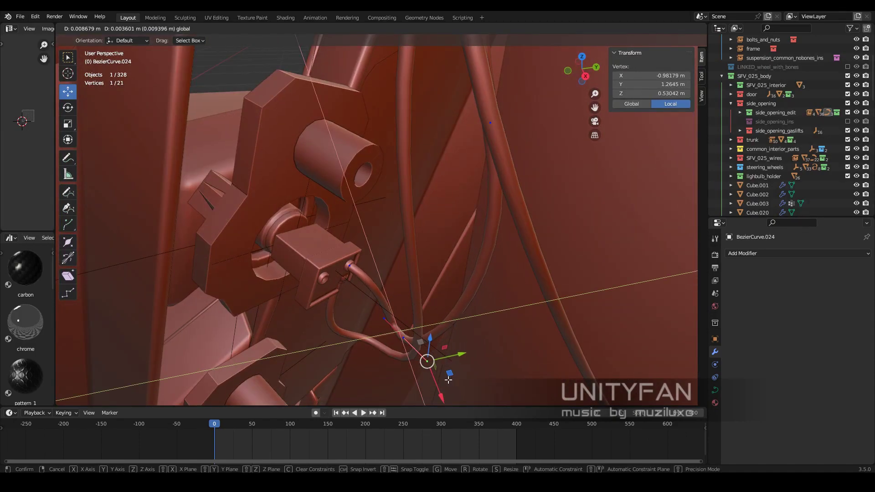
middle_drag(448, 380, 495, 323)
drag(494, 324, 498, 325)
click(426, 333)
middle_drag(425, 333, 458, 364)
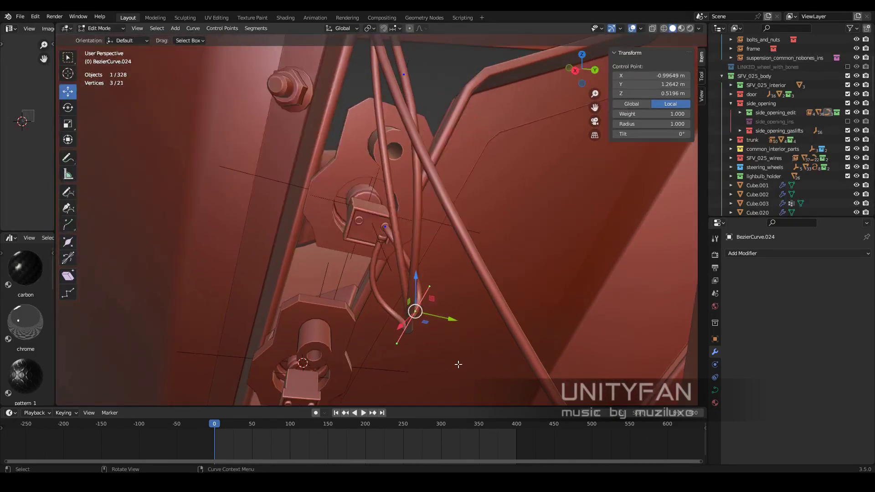
click(401, 326)
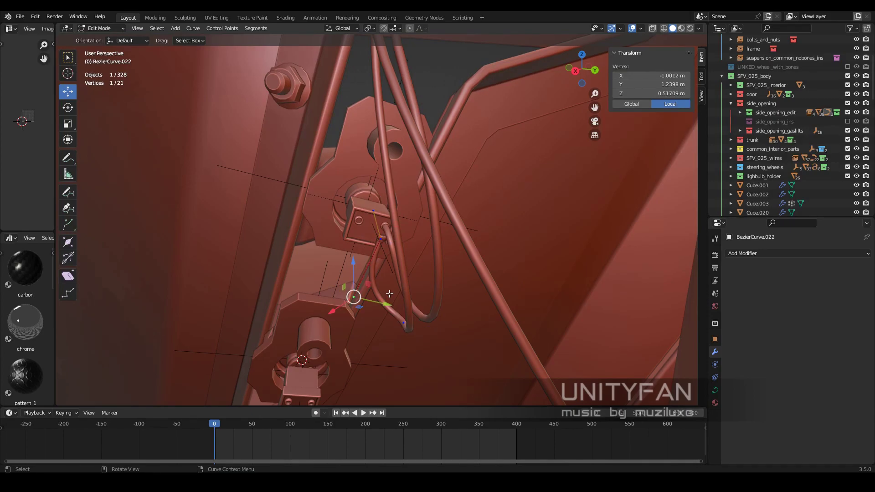
middle_drag(390, 294, 450, 318)
- Edit the third wire's control points, changing a point's handle type and nudging it
key(Tab)
key(Tab)
key(g)
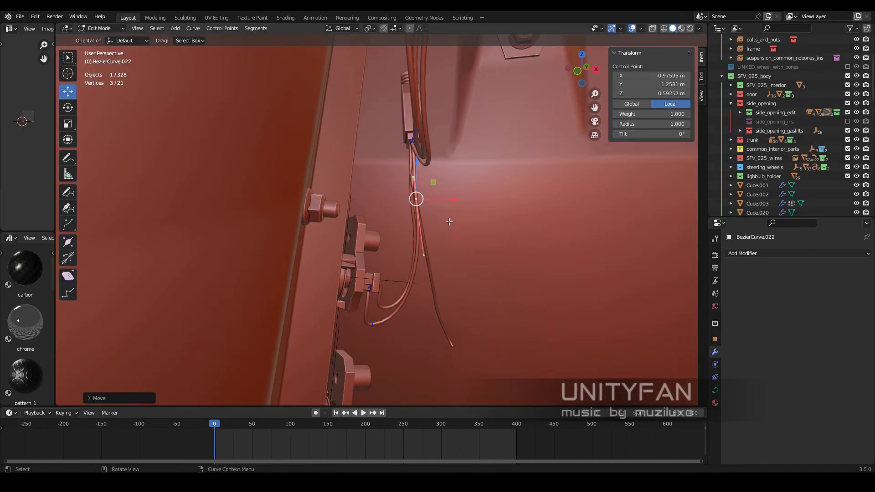
middle_drag(450, 223, 433, 271)
click(360, 288)
key(Tab)
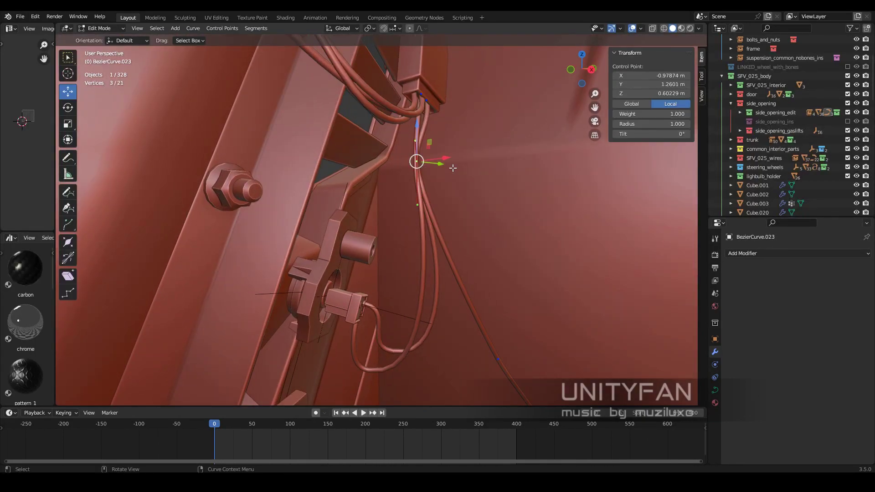
middle_drag(425, 308, 414, 225)
key(g)
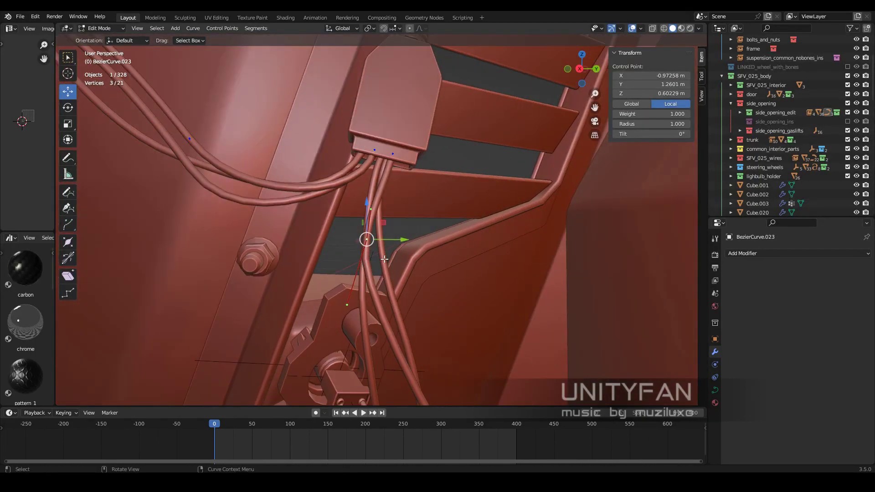
click(385, 251)
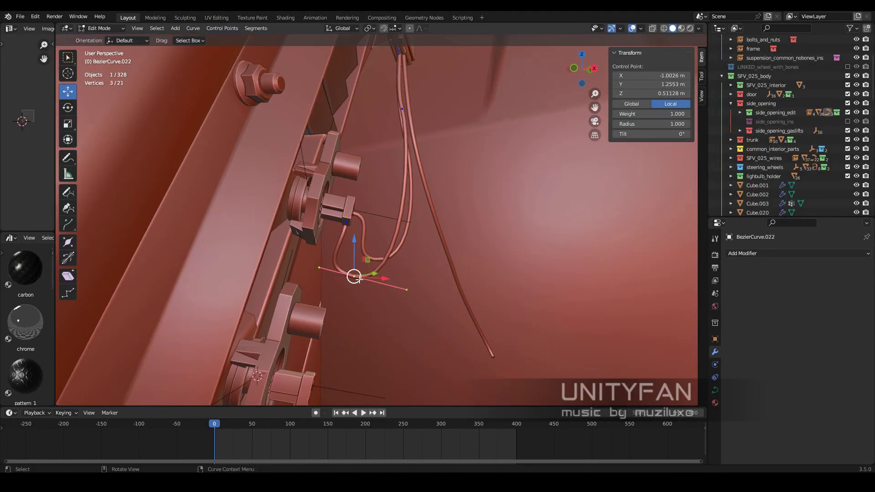
drag(359, 279, 362, 279)
middle_drag(361, 279, 404, 327)
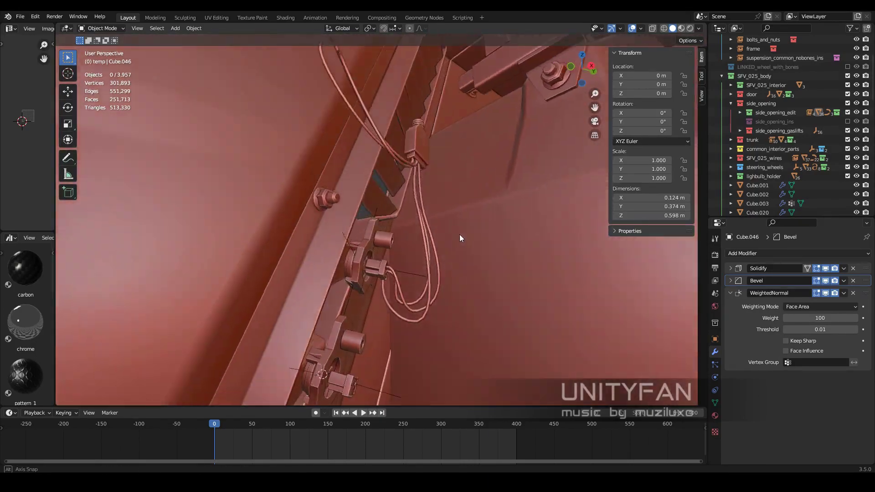
- Nudge BezierCurve.024's points and move its lower end down into the lamp connector
middle_drag(449, 261, 444, 244)
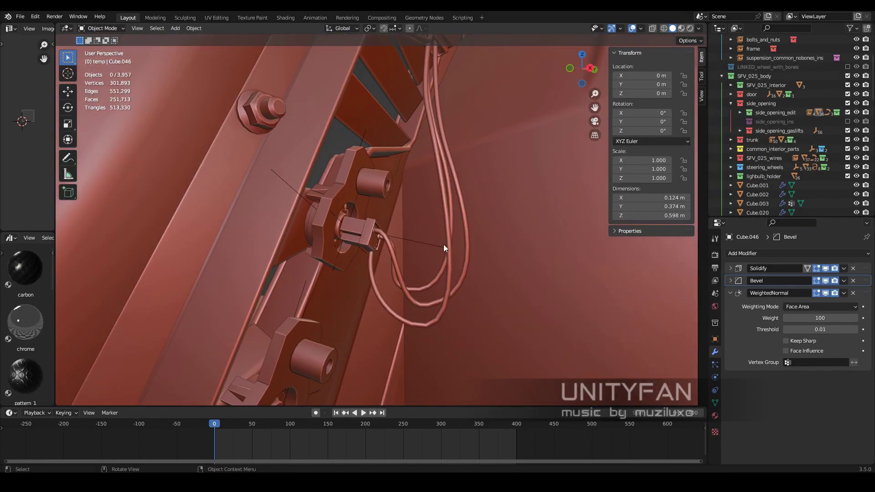
click(432, 285)
middle_drag(419, 285, 424, 251)
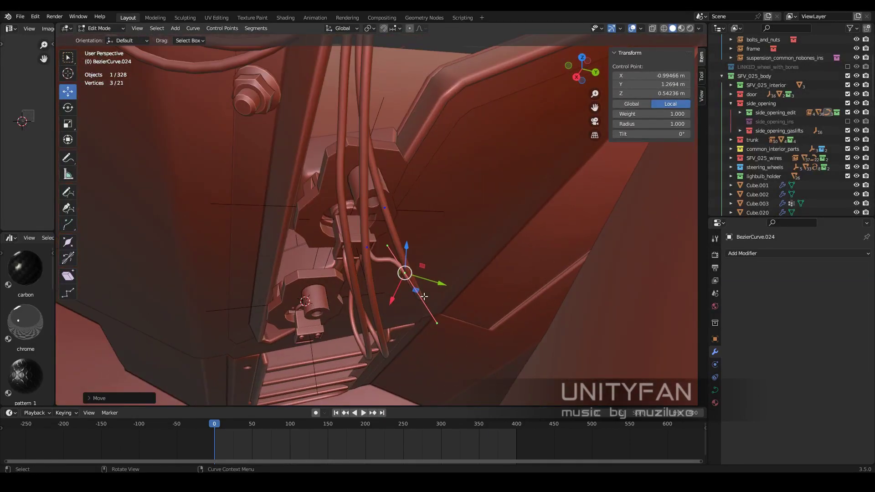
key(g)
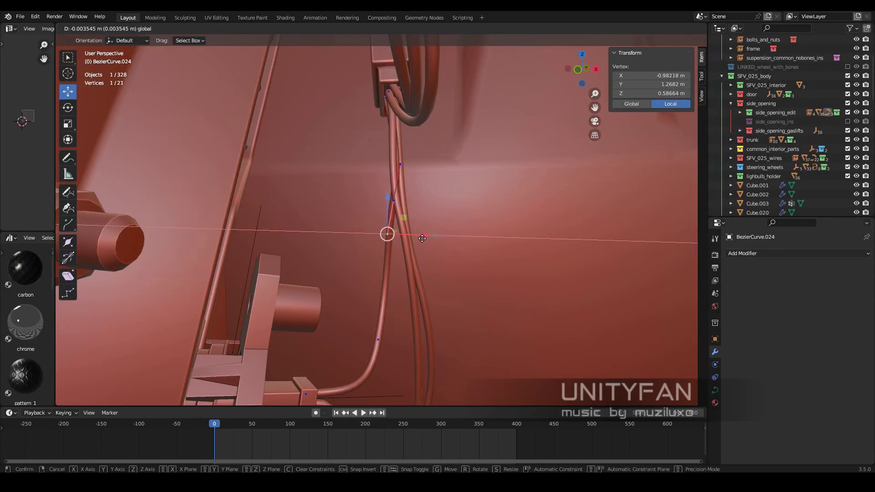
middle_drag(410, 220, 442, 214)
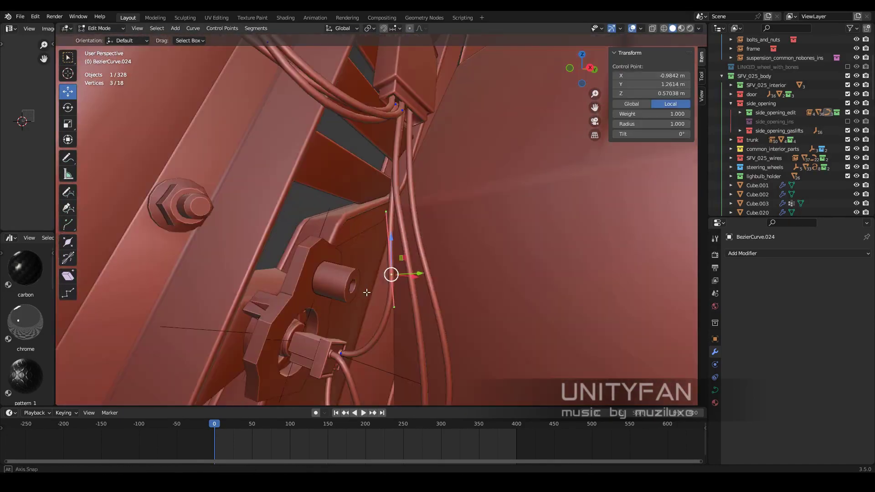
middle_drag(367, 292, 472, 246)
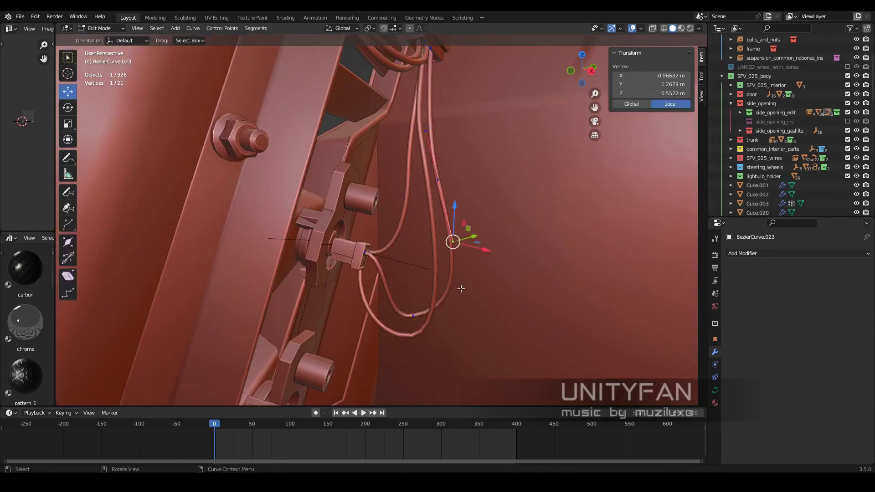
click(414, 316)
key(g)
middle_drag(433, 294, 438, 250)
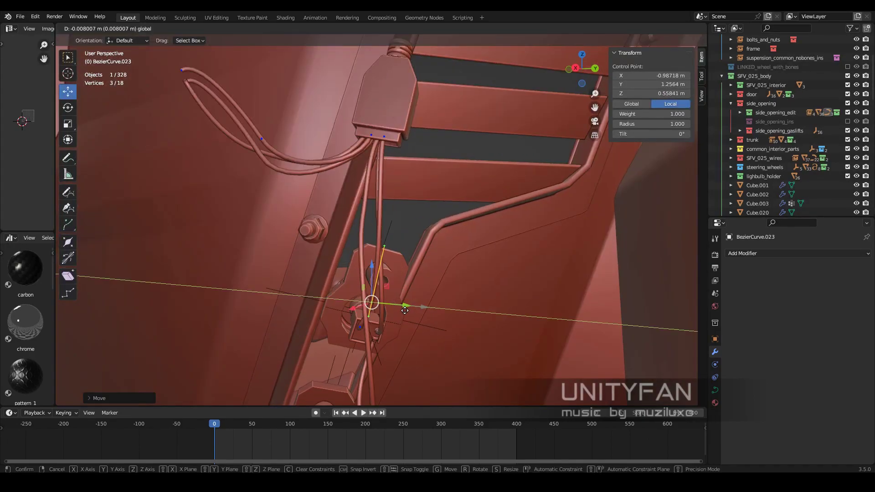
click(438, 250)
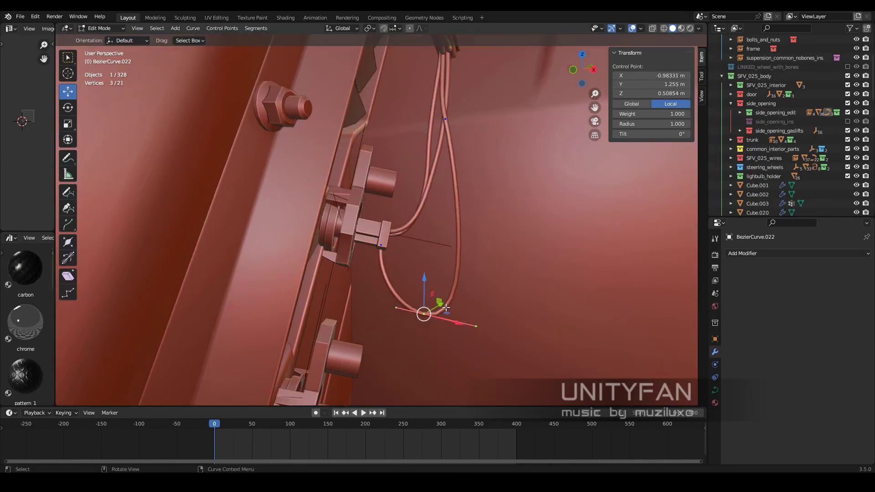
- Move a wire-end handle toward the wheel-side mount socket to re-seat the red and blue wires
click(446, 308)
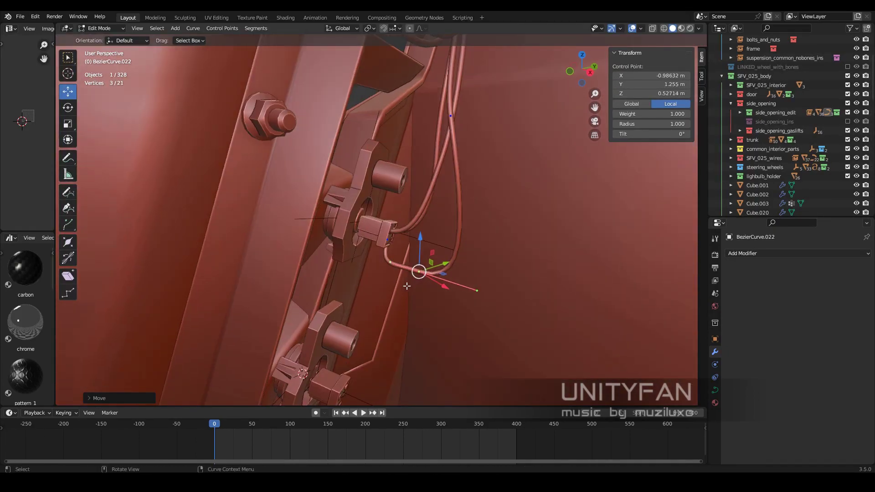
middle_drag(446, 309, 413, 298)
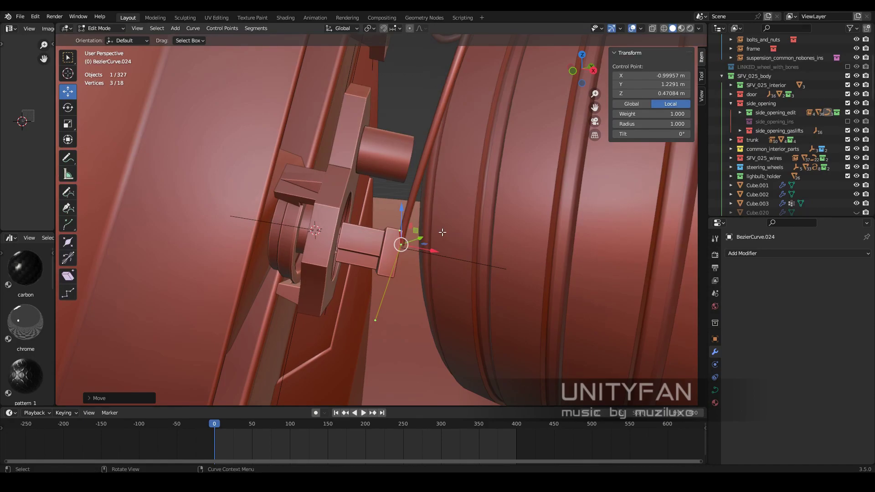
middle_drag(442, 232, 424, 273)
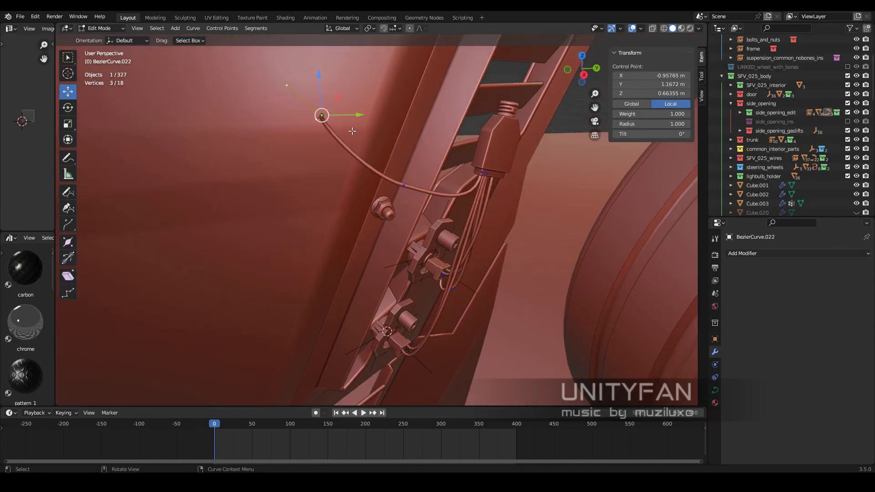
key(g)
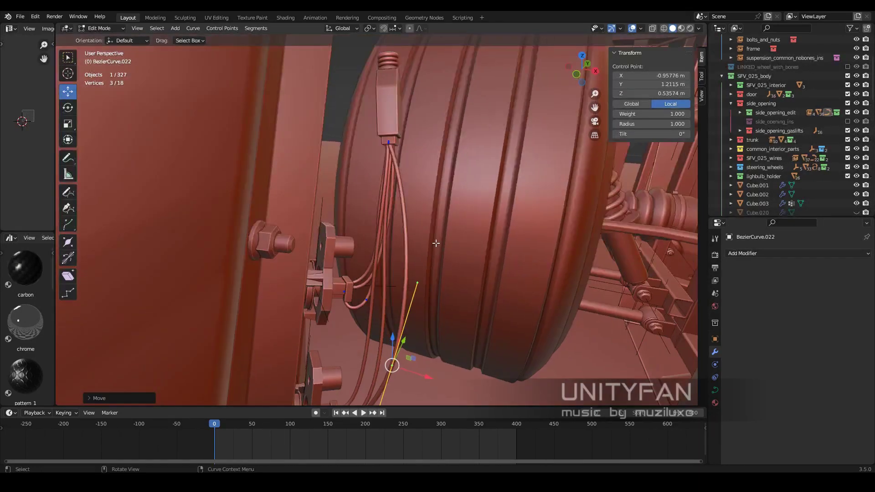
click(385, 158)
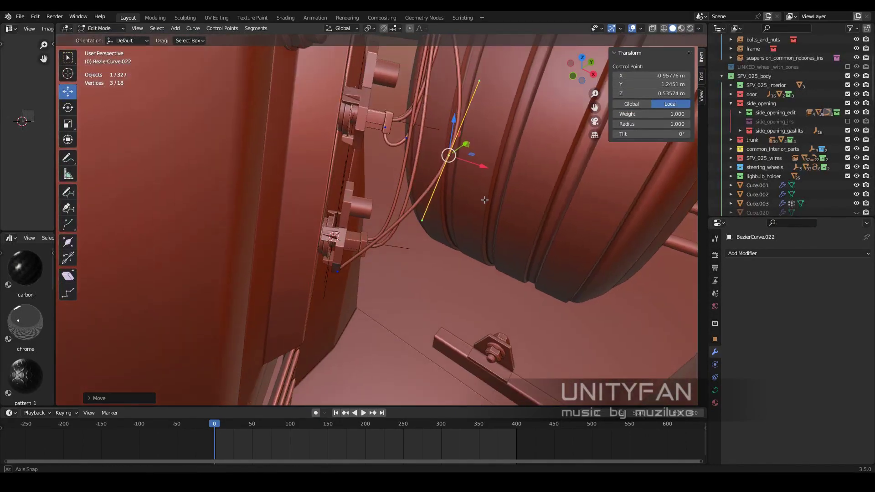
key(g)
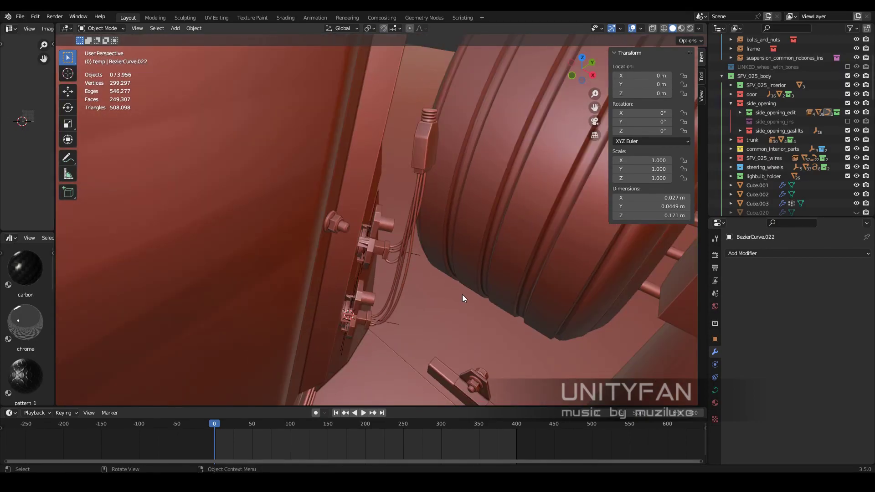
- Enter Edit Mode on BezierCurve.001 and box-select six points of the engine-bay cable
mouse_move(462, 294)
middle_down()
mouse_move(405, 251)
mouse_move(437, 264)
mouse_move(428, 280)
mouse_move(338, 224)
mouse_move(508, 307)
mouse_move(464, 287)
mouse_move(435, 288)
middle_up()
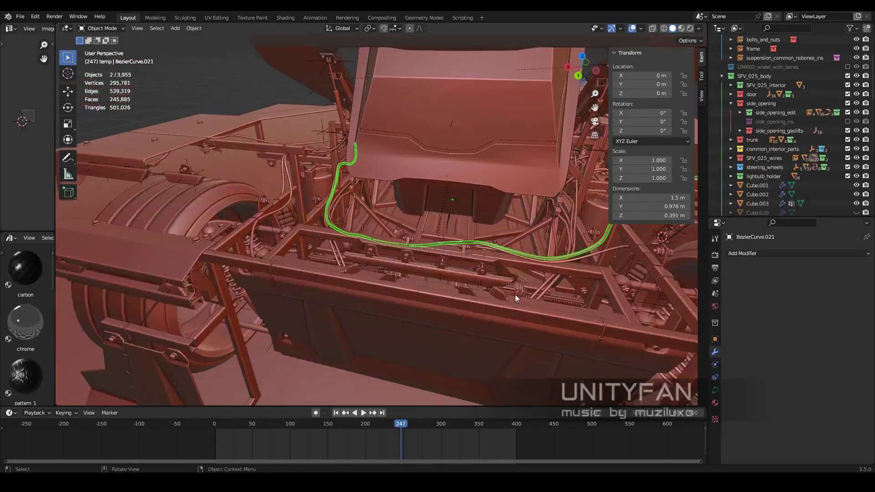
mouse_move(515, 295)
middle_down()
mouse_move(337, 313)
mouse_move(438, 338)
mouse_move(449, 305)
mouse_move(365, 294)
middle_up()
mouse_move(337, 258)
middle_down()
mouse_move(254, 294)
mouse_move(375, 302)
mouse_move(469, 271)
mouse_move(446, 280)
middle_up()
key(Tab)
key(shift+z)
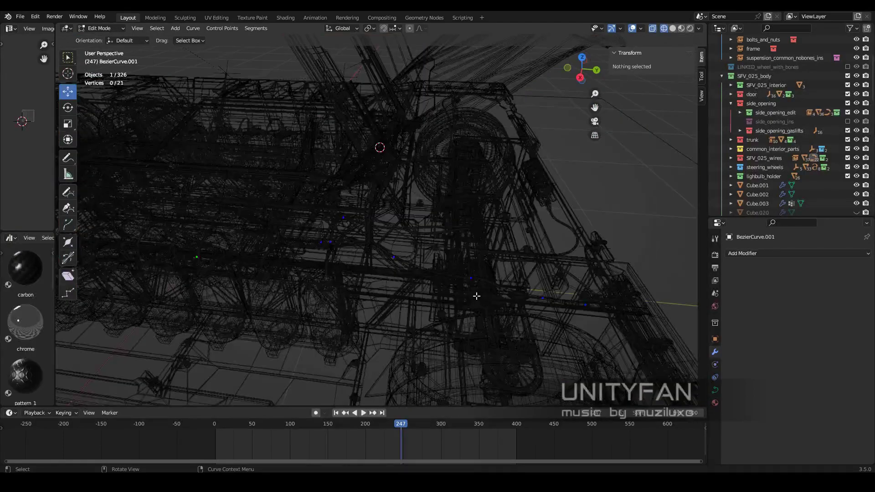
drag(477, 296, 593, 314)
- Duplicate the six points and separate them into new curve BezierCurve.025, ready for collection assignment
key(KP_Decimal)
scroll(475, 318, down, 4)
mouse_move(474, 319)
middle_down()
mouse_move(311, 316)
mouse_move(347, 292)
middle_up()
key(shift+d)
click(386, 268)
key(shift+z)
key(p)
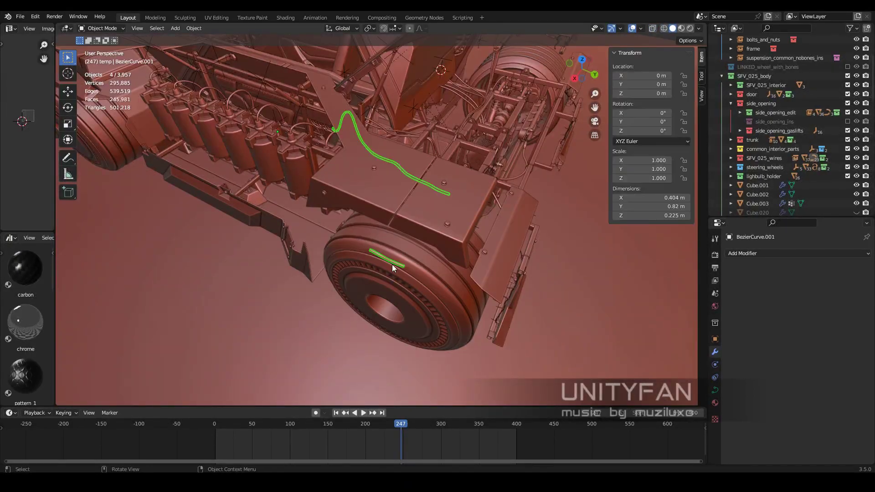
click(392, 265)
middle_drag(392, 265, 359, 261)
key(m)
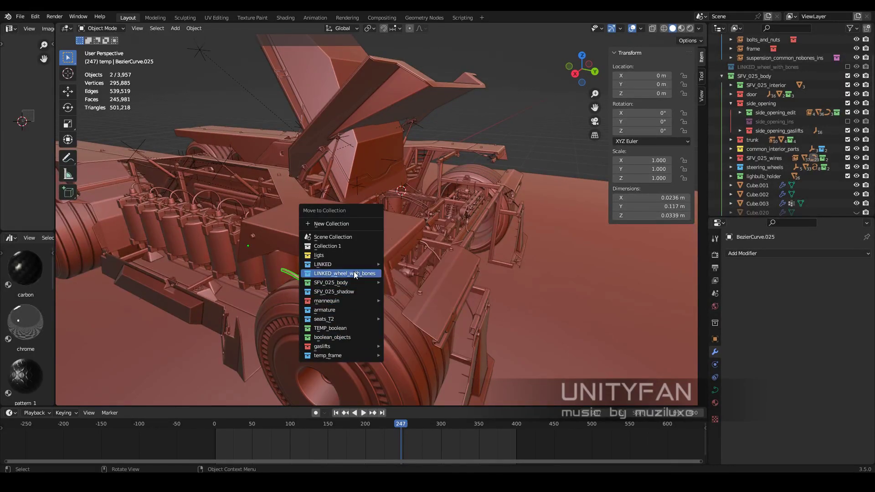
mouse_move(331, 282)
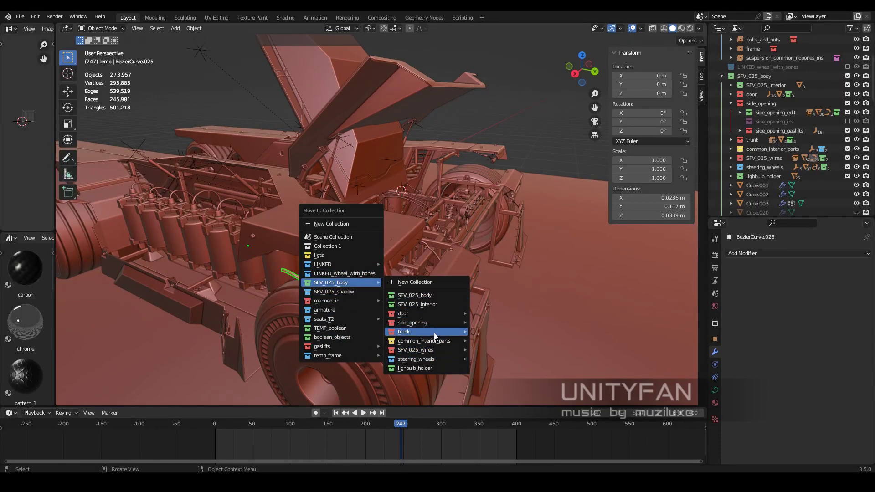
- Move the cable piece into side_opening_edit and position it near the side opening
click(591, 352)
mouse_move(592, 352)
middle_down()
mouse_move(455, 300)
mouse_move(423, 321)
middle_up()
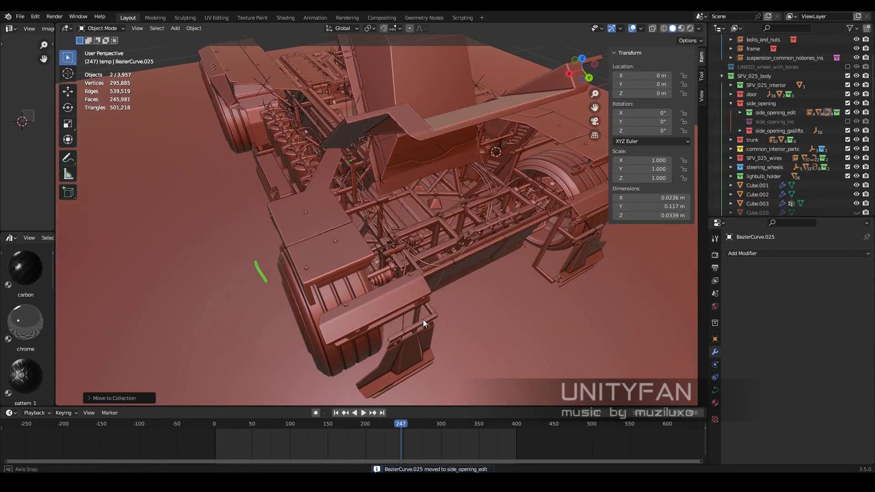
click(458, 235)
scroll(458, 235, up, 5)
mouse_move(458, 235)
middle_down()
mouse_move(353, 265)
mouse_move(538, 274)
middle_up()
scroll(353, 266, up, 4)
key(g)
click(472, 255)
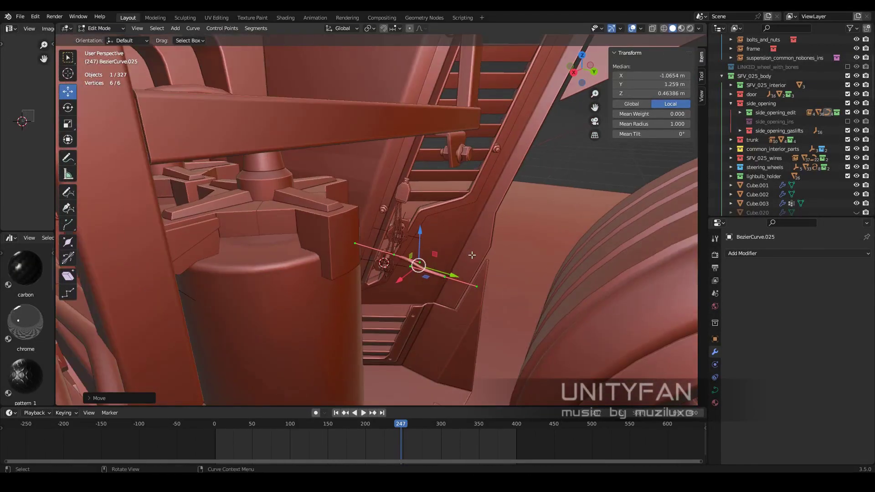
alt+middle_drag(472, 255, 388, 326)
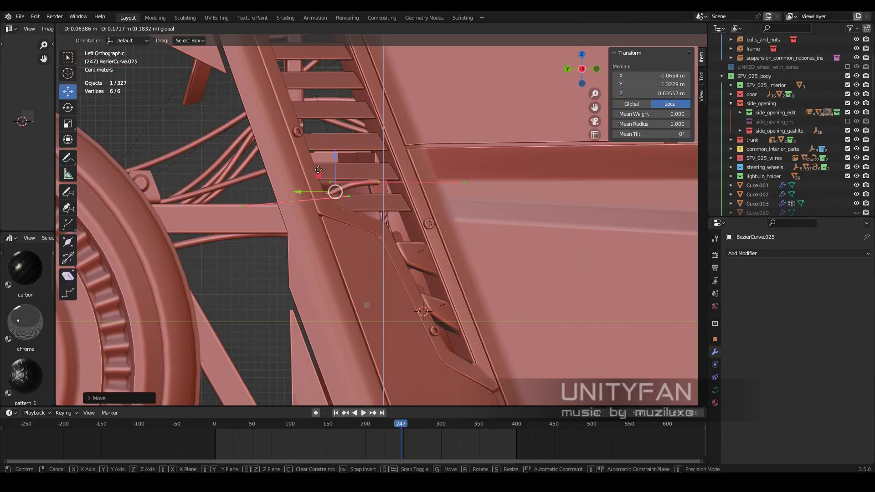
click(318, 169)
- Nudge the cable's points and move its end control point up the side opening
key(shift+z)
scroll(395, 271, up, 3)
drag(407, 259, 424, 250)
scroll(424, 250, up, 1)
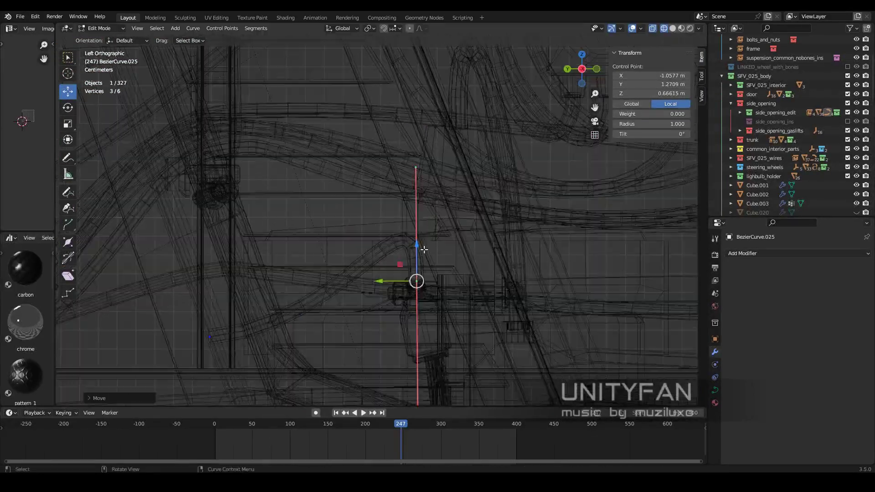
mouse_move(341, 266)
middle_down()
mouse_move(319, 255)
mouse_move(346, 246)
mouse_move(386, 197)
middle_up()
key(shift+z)
click(368, 226)
key(g)
click(342, 243)
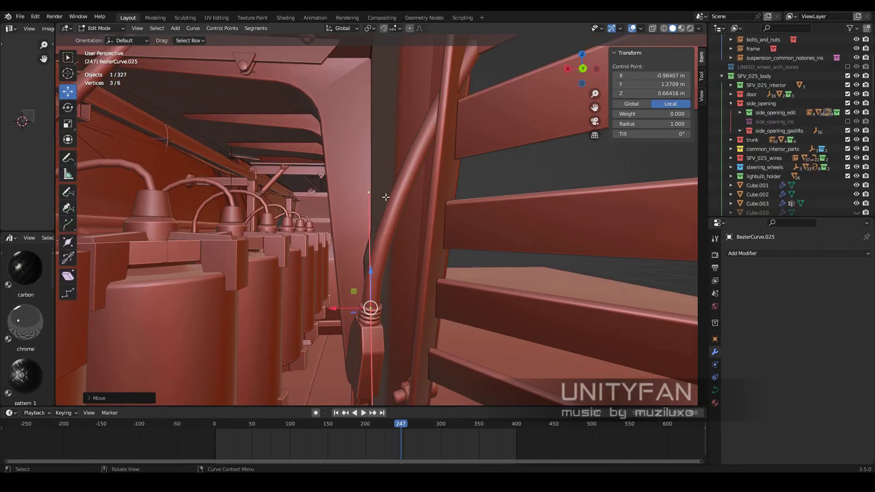
click(344, 312)
middle_drag(344, 311, 434, 310)
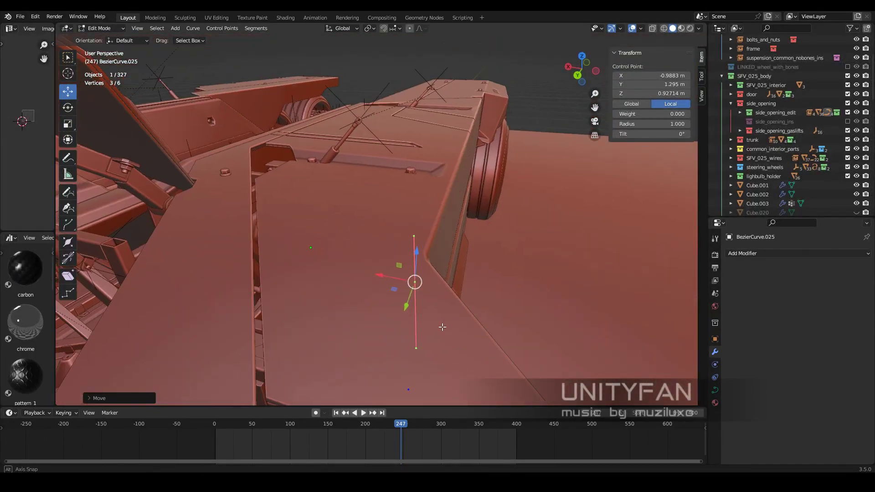
- Extrude and raise the cable end so it runs under the side-opening panel
middle_drag(442, 327, 484, 288)
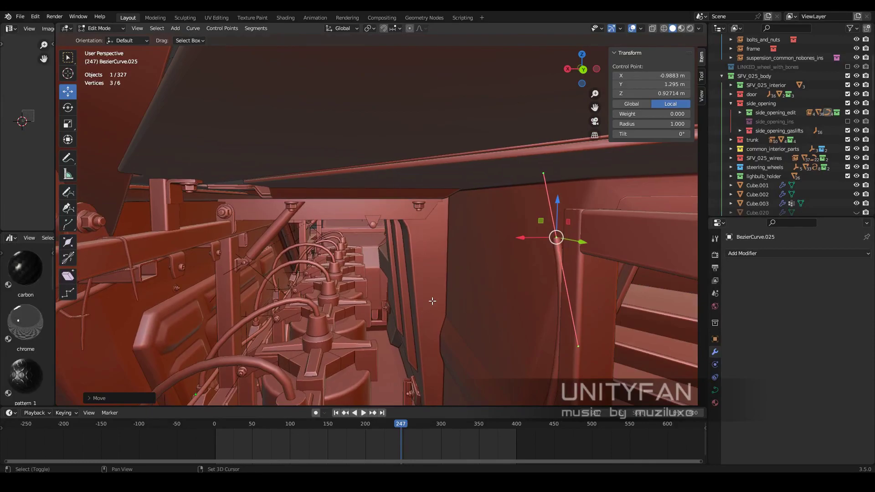
middle_drag(432, 301, 432, 302)
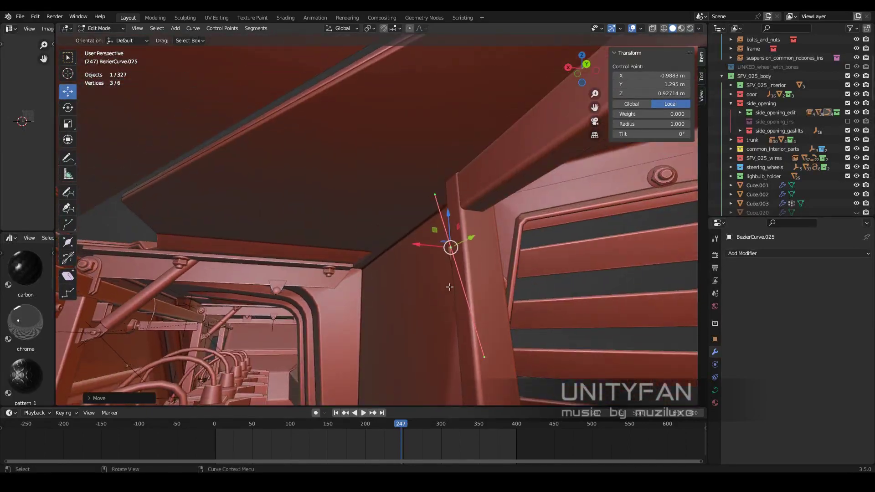
click(274, 159)
shift+middle_drag(273, 159, 321, 289)
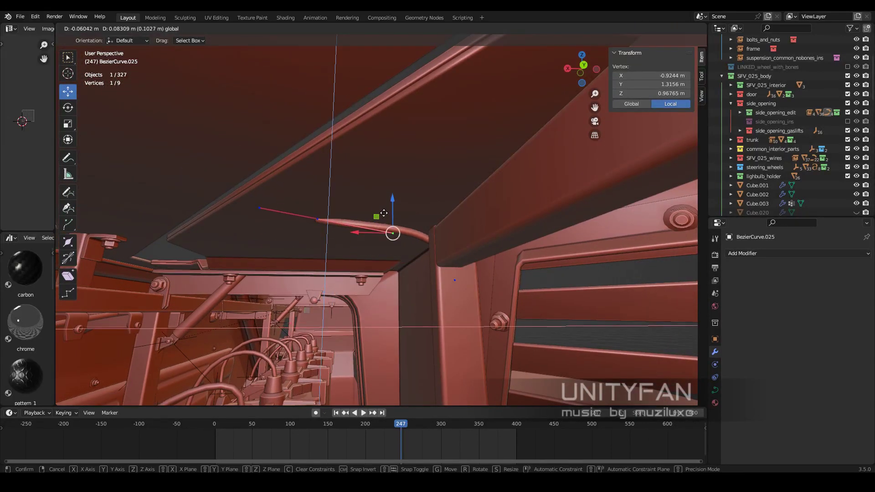
click(322, 200)
mouse_move(322, 200)
middle_down()
mouse_move(477, 302)
mouse_move(438, 366)
middle_up()
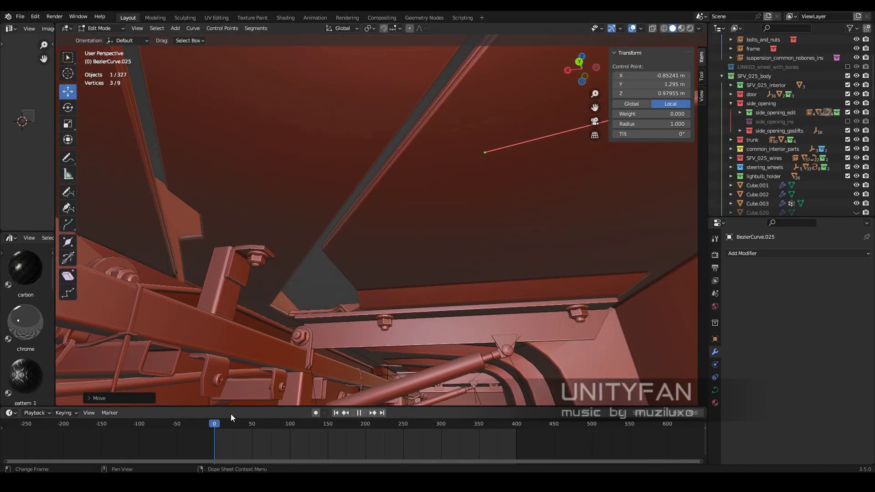
middle_drag(454, 269, 470, 230)
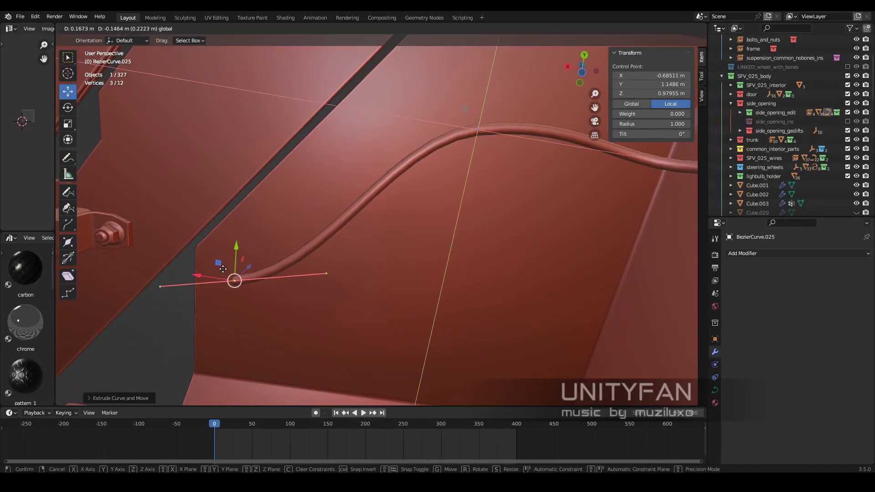
mouse_move(127, 94)
middle_down()
mouse_move(438, 235)
mouse_move(356, 209)
mouse_move(398, 224)
middle_up()
shift+click(429, 228)
click(390, 209)
click(390, 210)
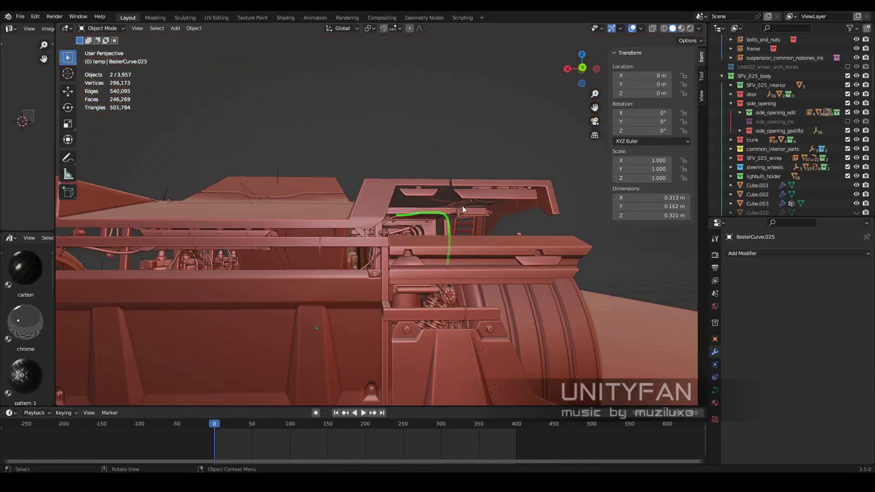
- Show side_opening_ins instead of side_opening_edit in the Outliner
middle_drag(398, 225, 447, 293)
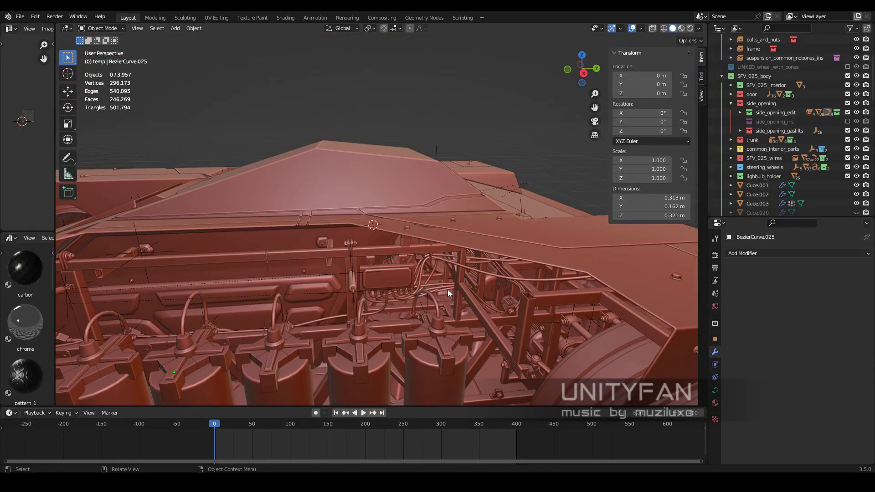
mouse_move(379, 269)
middle_down()
mouse_move(407, 217)
mouse_move(465, 232)
mouse_move(456, 244)
mouse_move(411, 216)
mouse_move(512, 226)
mouse_move(448, 225)
mouse_move(453, 247)
mouse_move(403, 257)
mouse_move(424, 242)
mouse_move(431, 277)
mouse_move(447, 265)
middle_up()
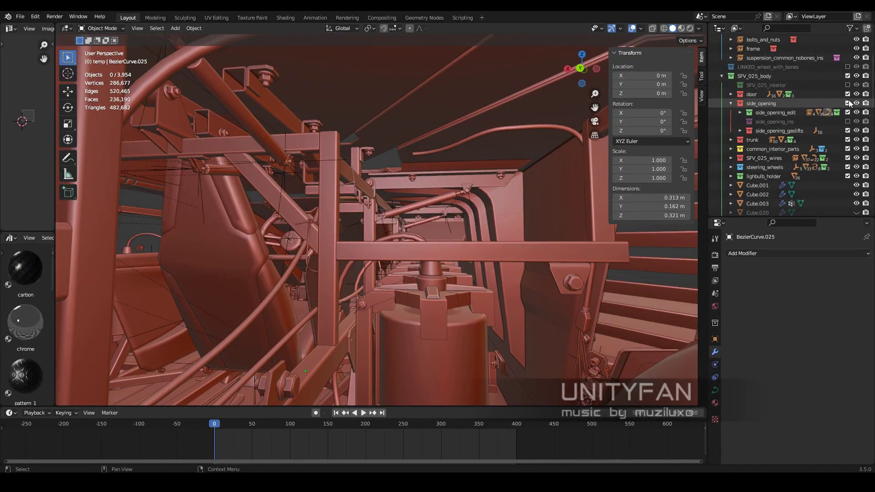
click(848, 122)
mouse_move(479, 205)
middle_down()
mouse_move(552, 207)
mouse_move(442, 273)
middle_up()
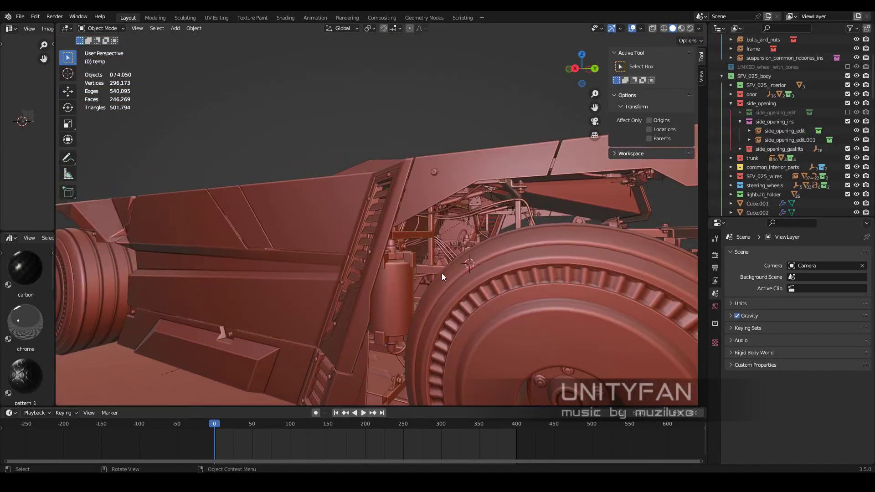
middle_drag(383, 280, 442, 285)
mouse_move(387, 299)
middle_down()
mouse_move(331, 281)
mouse_move(234, 279)
mouse_move(338, 264)
mouse_move(349, 273)
mouse_move(379, 253)
mouse_move(303, 232)
middle_up()
- Rewind the timeline to frame 0, play the animation, then stop it
drag(284, 424, 214, 424)
mouse_move(340, 294)
middle_down()
mouse_move(391, 292)
mouse_move(385, 247)
middle_up()
key(space)
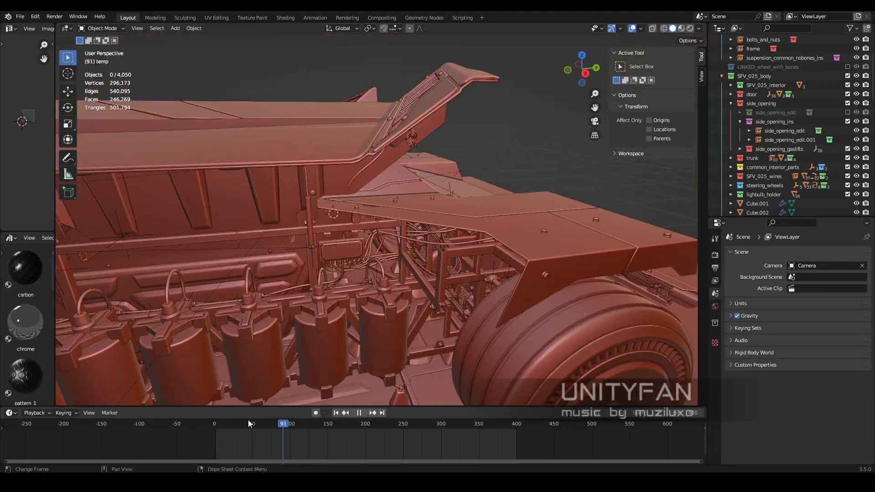
key(Escape)
mouse_move(322, 289)
middle_down()
mouse_move(390, 283)
mouse_move(374, 289)
mouse_move(423, 314)
mouse_move(445, 307)
middle_up()
- Select the cable bundle BezierCurve.019 and extrude a new point from the wire end
click(509, 240)
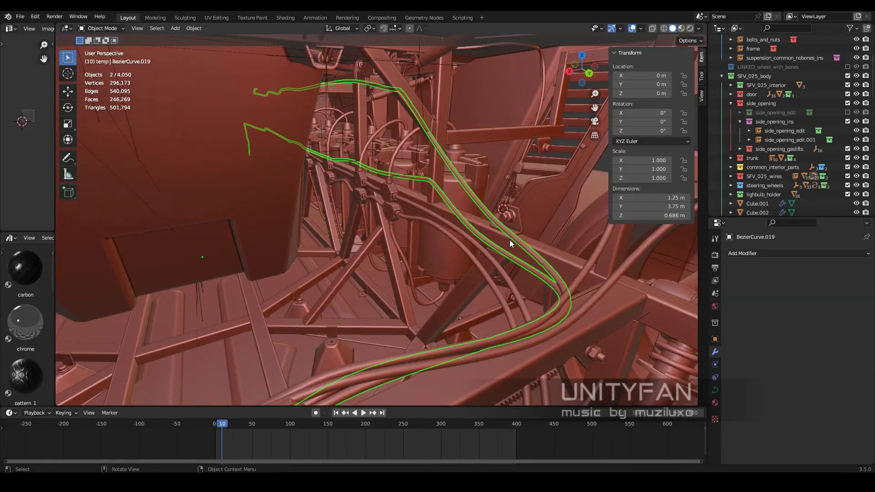
key(Tab)
mouse_move(510, 240)
middle_down()
mouse_move(439, 219)
mouse_move(260, 255)
mouse_move(495, 256)
mouse_move(410, 212)
mouse_move(338, 254)
mouse_move(391, 239)
mouse_move(447, 250)
mouse_move(413, 256)
mouse_move(446, 256)
mouse_move(409, 251)
mouse_move(506, 262)
middle_up()
click(416, 213)
key(Tab)
key(Tab)
key(e)
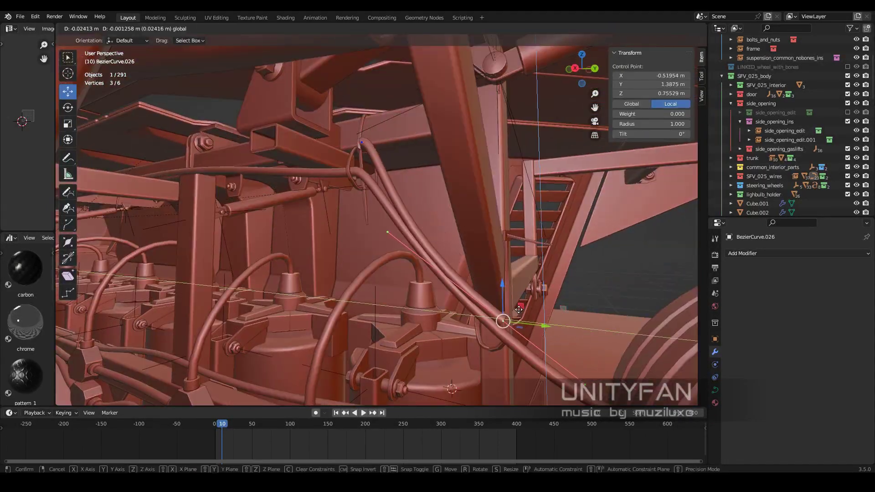
click(519, 310)
middle_drag(519, 310, 387, 254)
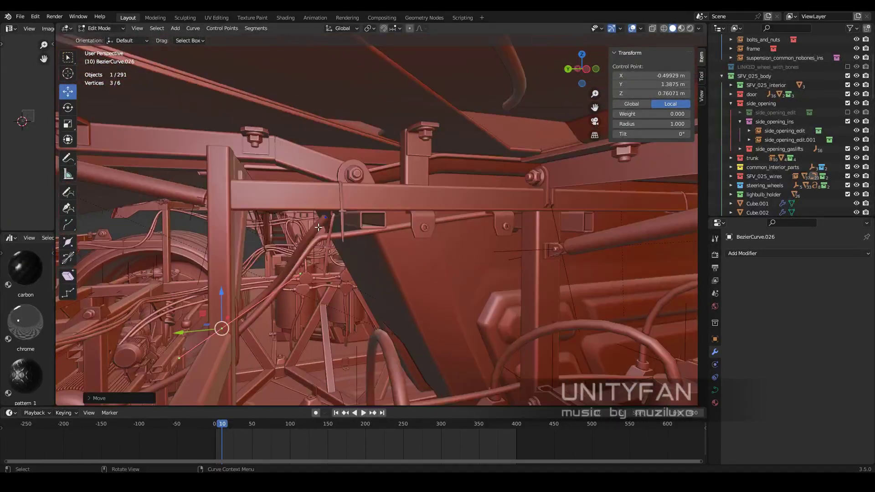
mouse_move(388, 254)
middle_down()
mouse_move(366, 264)
mouse_move(402, 201)
middle_up()
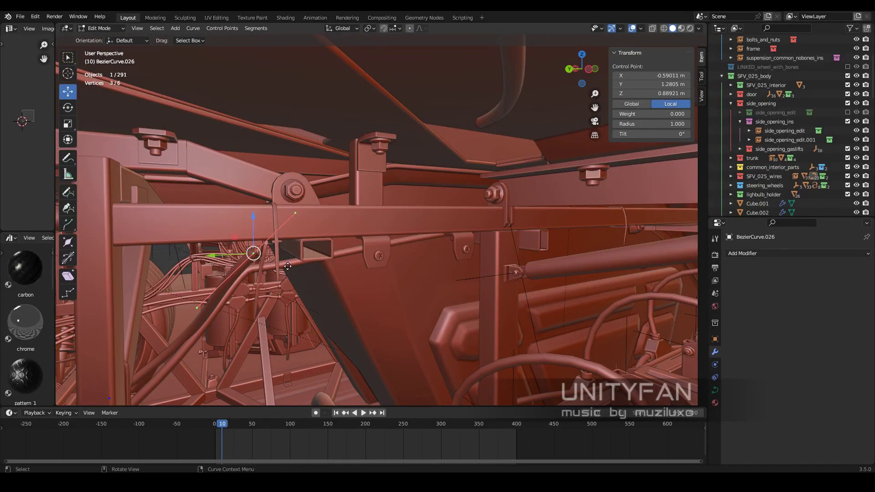
- From top view in see-through mode, extrude another point from the wire end
key(KP_7)
key(shift+z)
key(e)
click(387, 259)
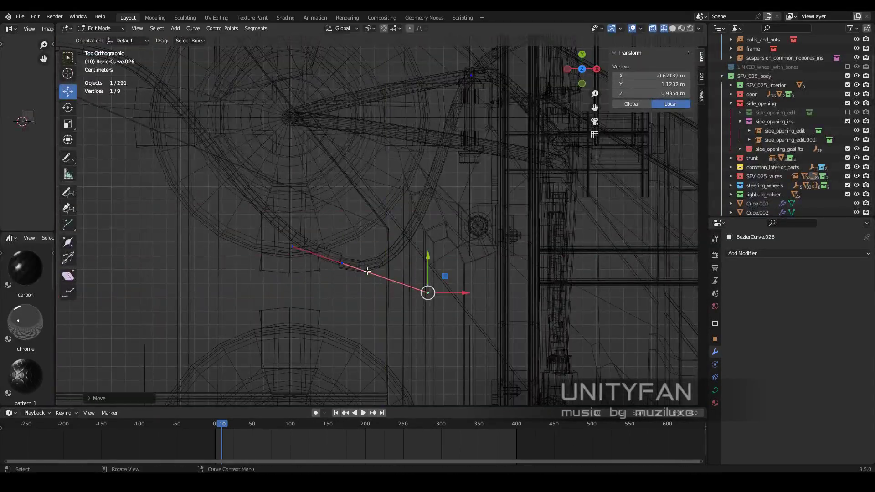
key(shift+z)
mouse_move(361, 256)
middle_down()
mouse_move(553, 328)
mouse_move(388, 229)
mouse_move(391, 308)
mouse_move(428, 267)
middle_up()
click(389, 229)
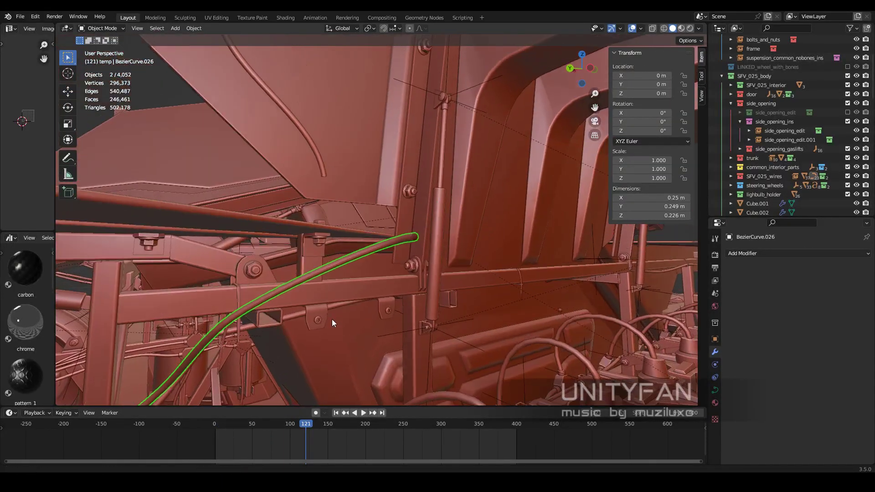
mouse_move(332, 319)
middle_down()
mouse_move(305, 355)
mouse_move(398, 277)
mouse_move(278, 296)
middle_up()
- Subdivide a wire segment and move the new point and handles over the crossbeam
key(Tab)
right_click(418, 217)
click(418, 217)
middle_drag(418, 217, 500, 300)
click(345, 235)
mouse_move(345, 235)
middle_down()
mouse_move(408, 204)
mouse_move(395, 287)
middle_up()
click(409, 203)
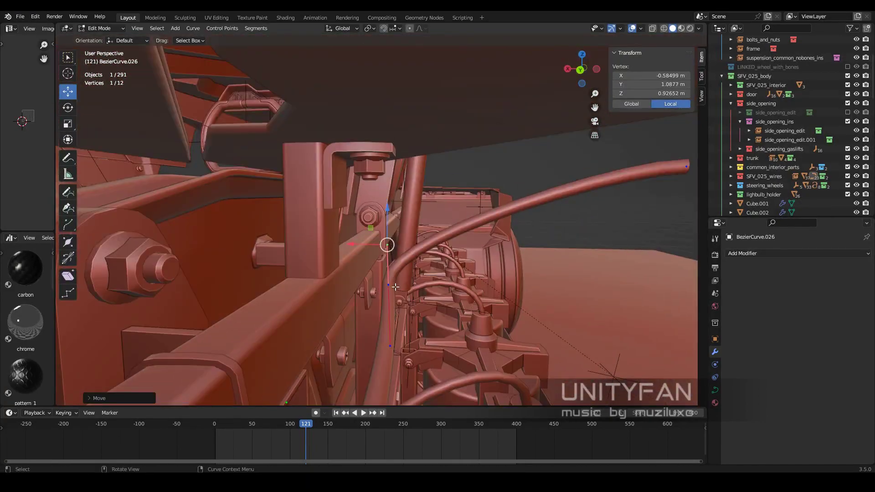
mouse_move(336, 287)
middle_down()
mouse_move(447, 281)
mouse_move(338, 254)
middle_up()
key(g)
click(481, 286)
click(338, 253)
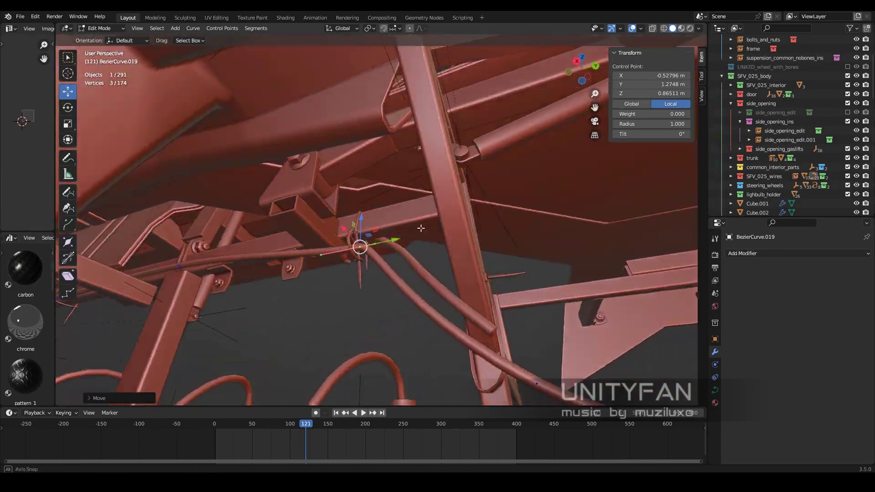
middle_drag(420, 228, 447, 259)
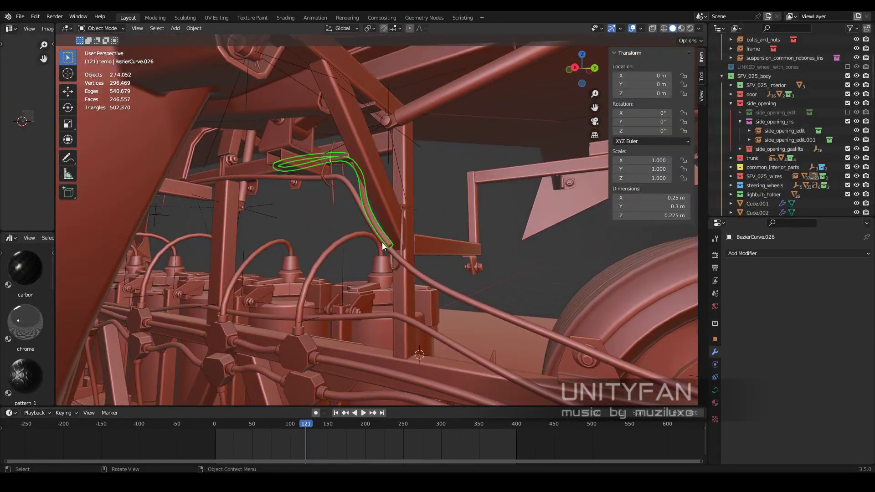
- Move BezierCurve.026's control points snug against the beams under the side opening
mouse_move(383, 246)
middle_down()
mouse_move(500, 265)
mouse_move(448, 276)
mouse_move(341, 237)
middle_up()
key(Tab)
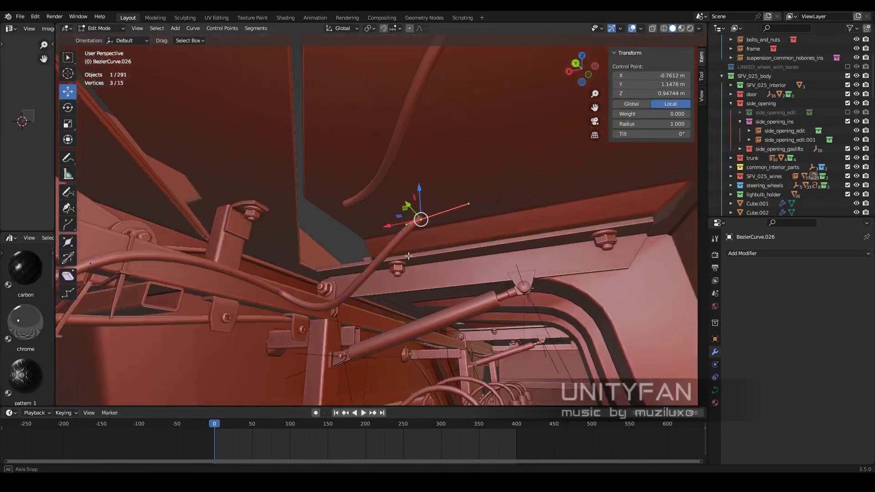
click(409, 257)
middle_drag(409, 256, 403, 313)
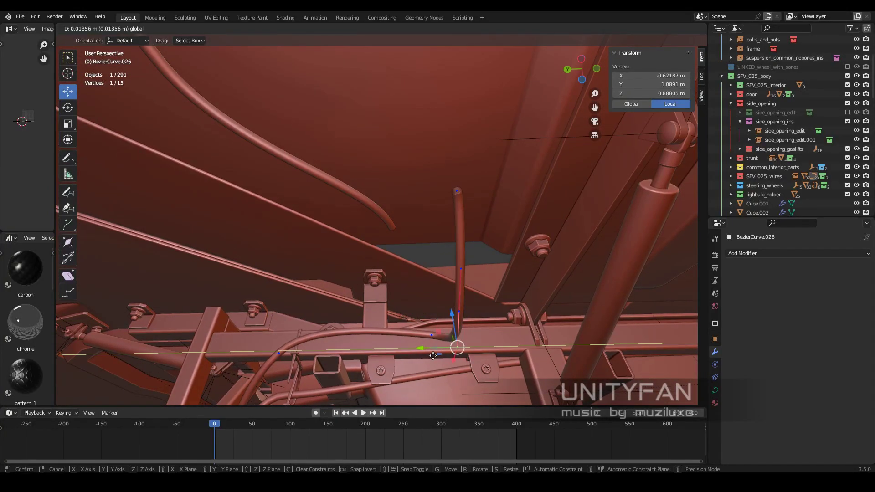
click(433, 356)
middle_drag(433, 356, 381, 308)
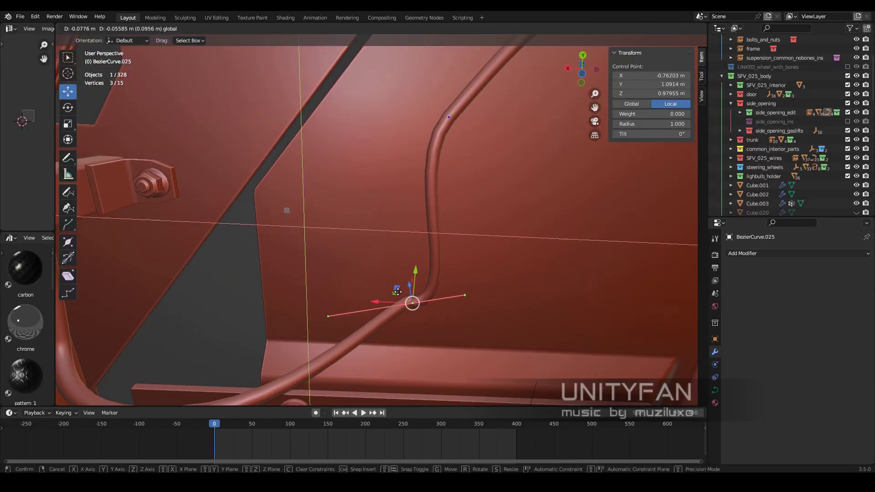
middle_drag(397, 292, 439, 178)
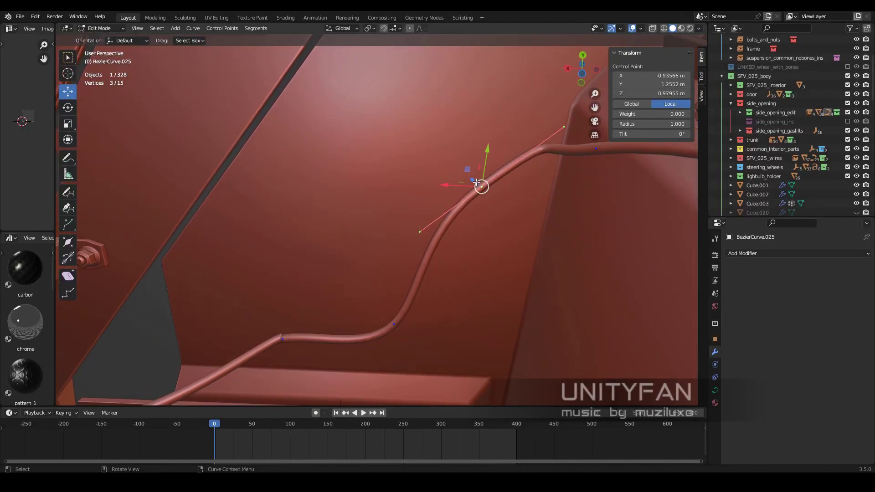
shift+middle_drag(450, 216, 451, 235)
click(450, 235)
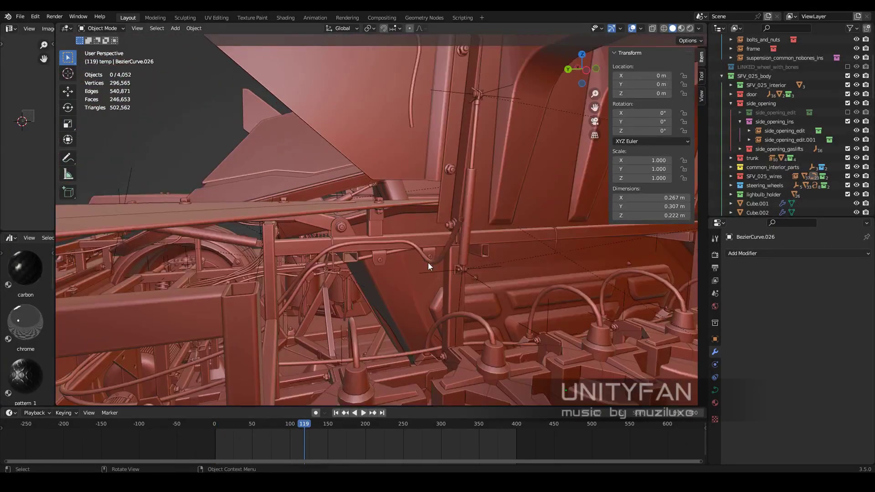
- Extrude two new points to continue the wire along the cable bundle past the wheel
mouse_move(428, 263)
middle_down()
mouse_move(430, 238)
mouse_move(441, 237)
middle_up()
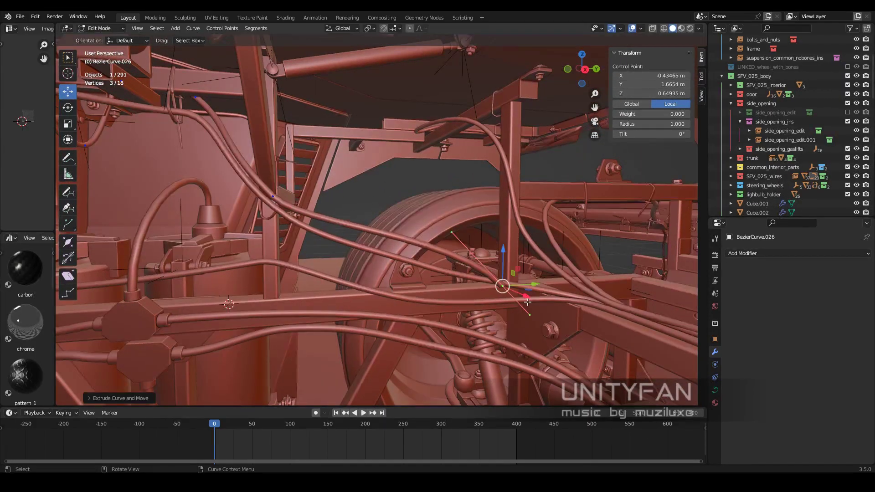
middle_drag(528, 302, 419, 252)
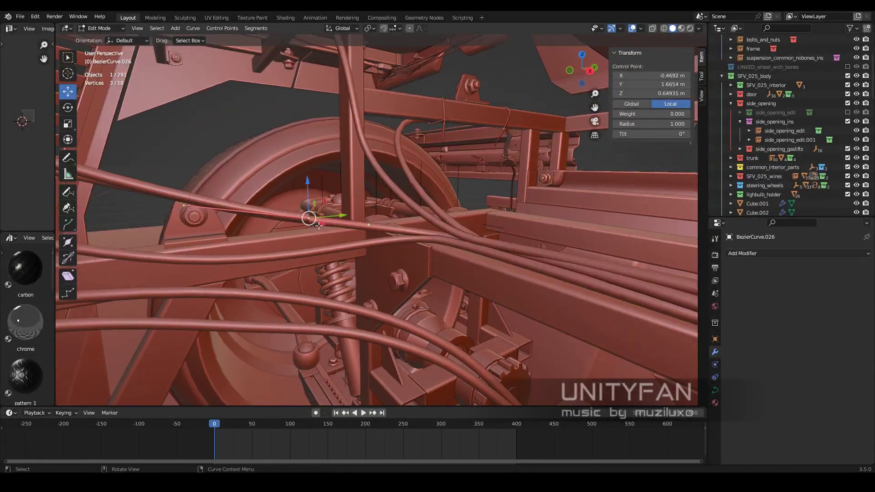
key(e)
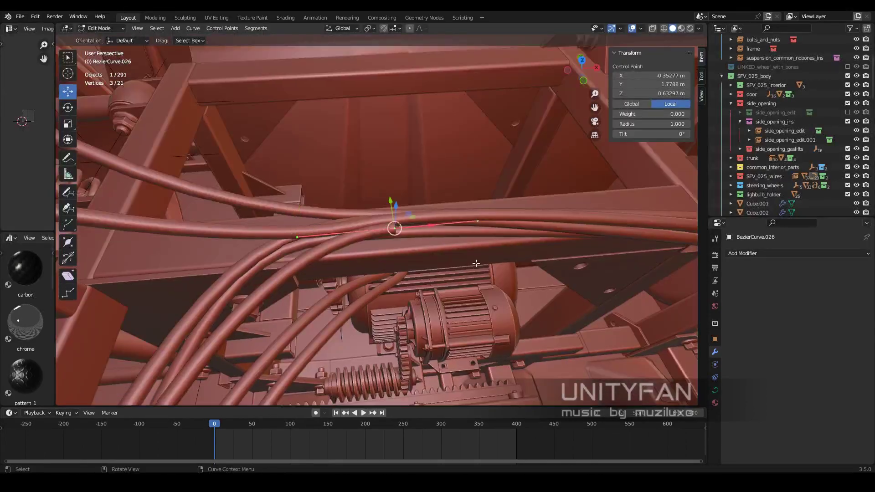
key(e)
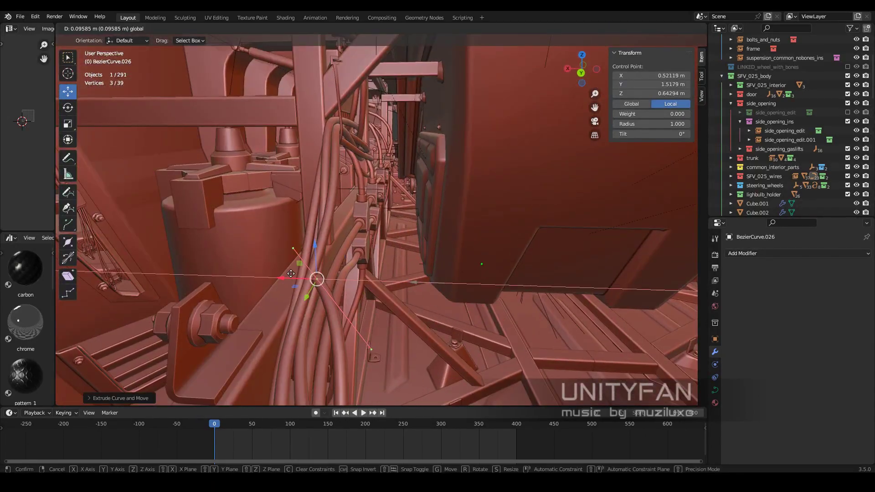
click(291, 274)
middle_drag(292, 275, 333, 313)
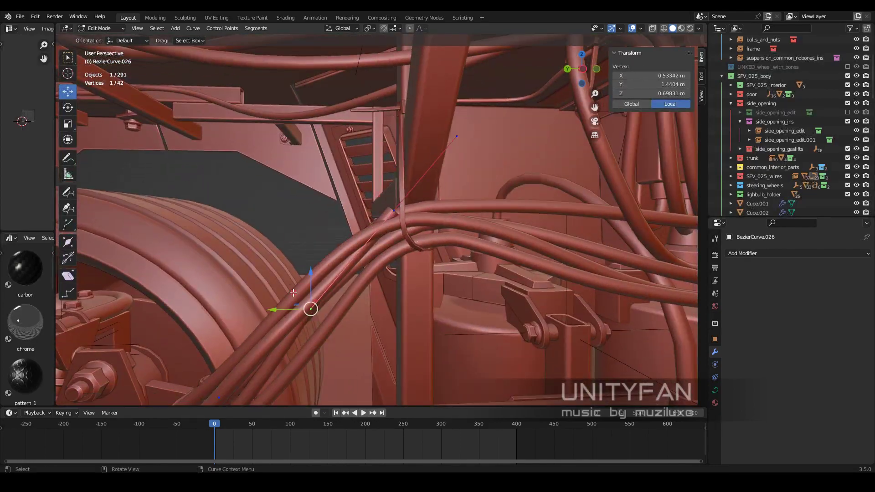
- Adjust the wire point handles to smooth the bend, then leave Edit Mode
key(g)
click(293, 293)
mouse_move(293, 293)
middle_down()
mouse_move(246, 237)
mouse_move(440, 201)
mouse_move(485, 297)
mouse_move(292, 247)
middle_up()
click(439, 201)
click(292, 247)
mouse_move(351, 223)
middle_down()
mouse_move(458, 238)
mouse_move(411, 255)
mouse_move(401, 275)
mouse_move(360, 287)
mouse_move(335, 232)
middle_up()
key(Tab)
- Move the other bundle wires' end points into the connectors under the junction box
click(458, 238)
key(Tab)
shift+click(335, 233)
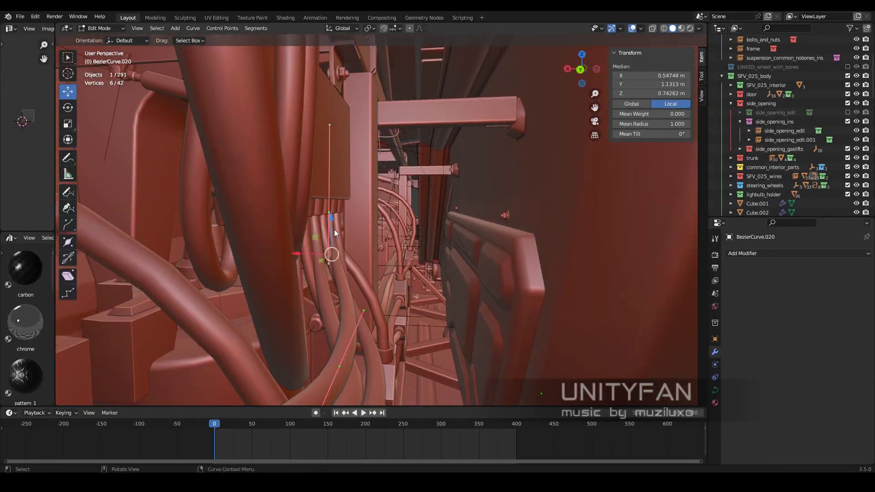
mouse_move(377, 289)
middle_down()
mouse_move(480, 283)
mouse_move(436, 291)
middle_up()
click(428, 286)
click(436, 291)
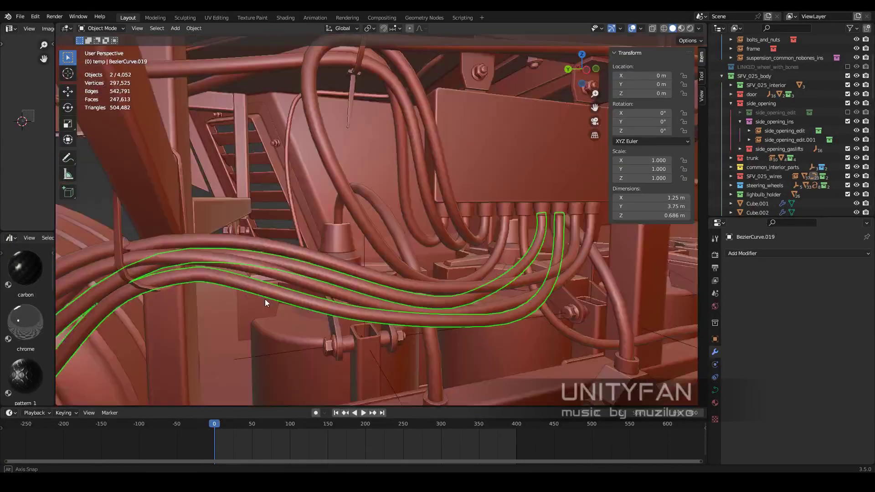
scroll(392, 319, down, 5)
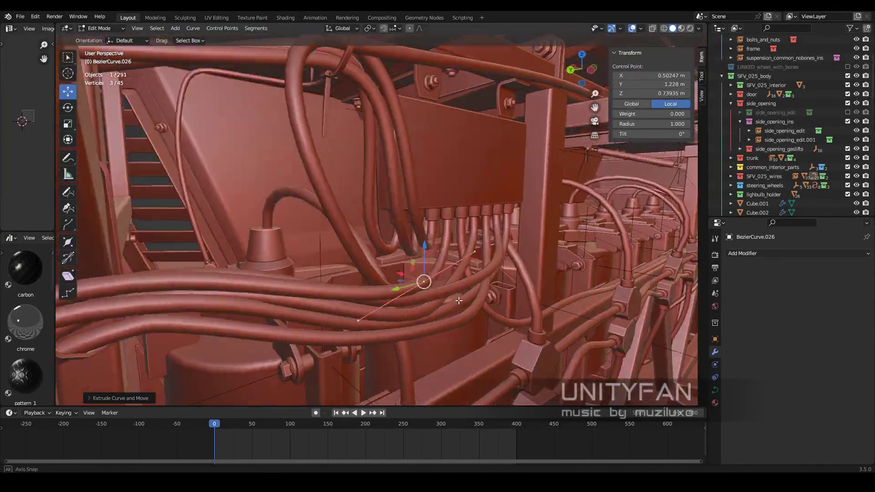
middle_drag(392, 319, 413, 266)
drag(418, 262, 411, 269)
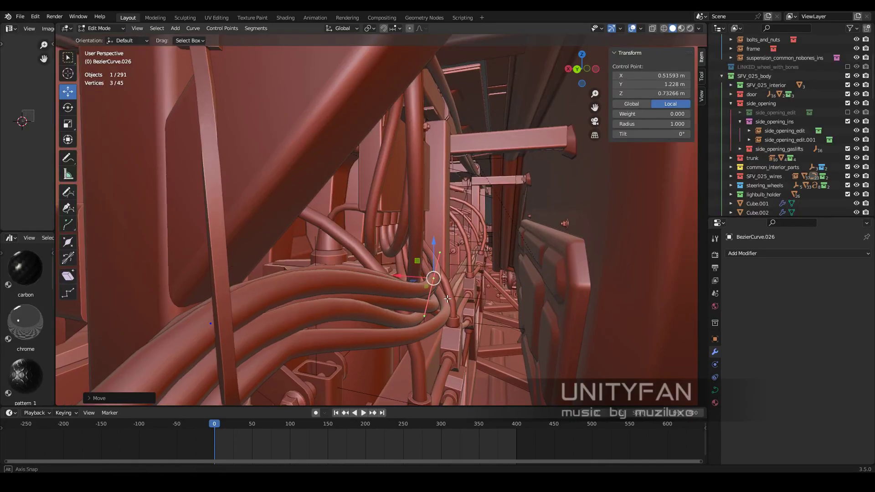
middle_drag(448, 298, 263, 282)
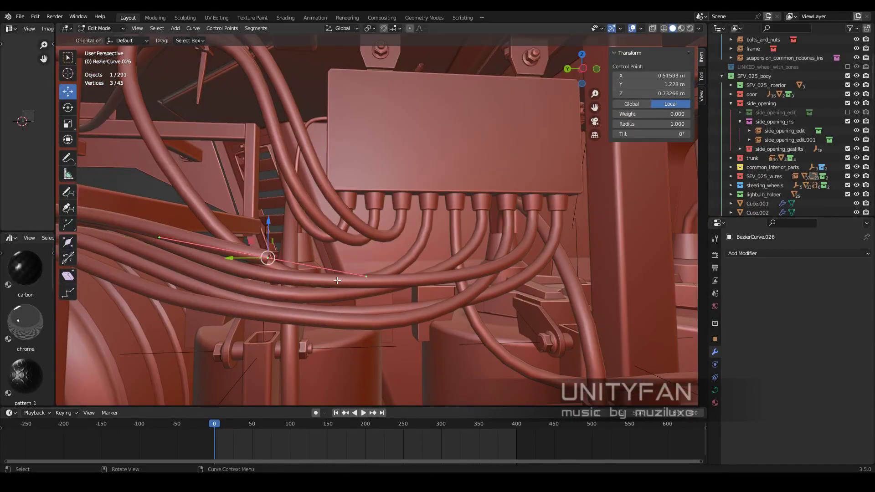
mouse_move(337, 280)
middle_down()
mouse_move(388, 295)
mouse_move(425, 200)
middle_up()
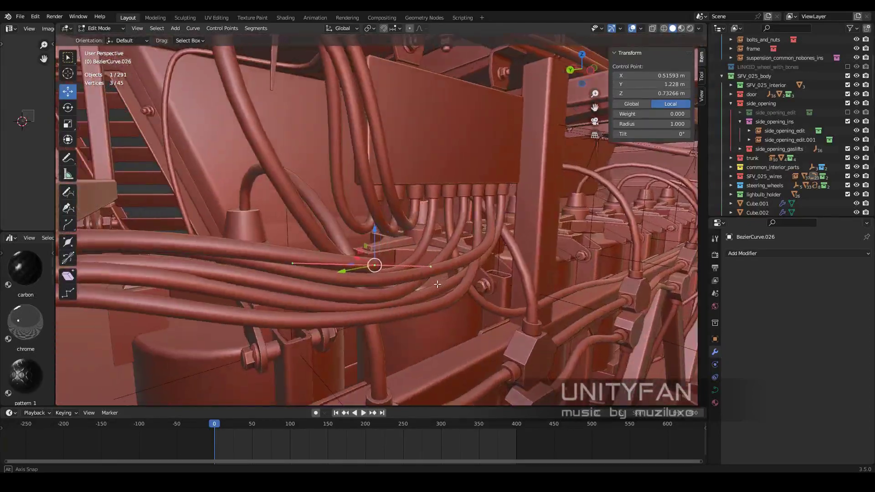
key(Tab)
- Select the connector cup array and junction box cover, sliding the cover sideways
click(406, 228)
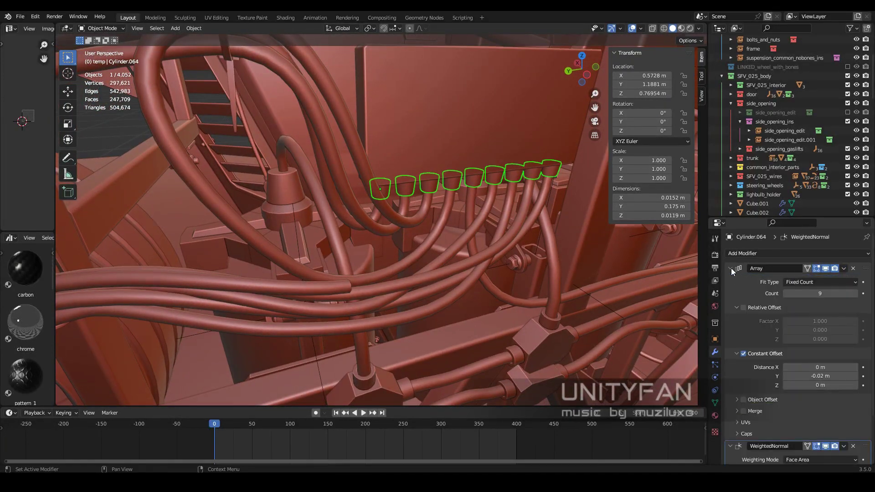
mouse_move(425, 261)
middle_down()
mouse_move(443, 285)
mouse_move(429, 309)
mouse_move(448, 291)
mouse_move(544, 295)
mouse_move(493, 302)
mouse_move(294, 150)
mouse_move(344, 190)
mouse_move(363, 270)
mouse_move(425, 288)
mouse_move(383, 179)
mouse_move(420, 179)
mouse_move(456, 228)
middle_up()
click(427, 243)
click(412, 206)
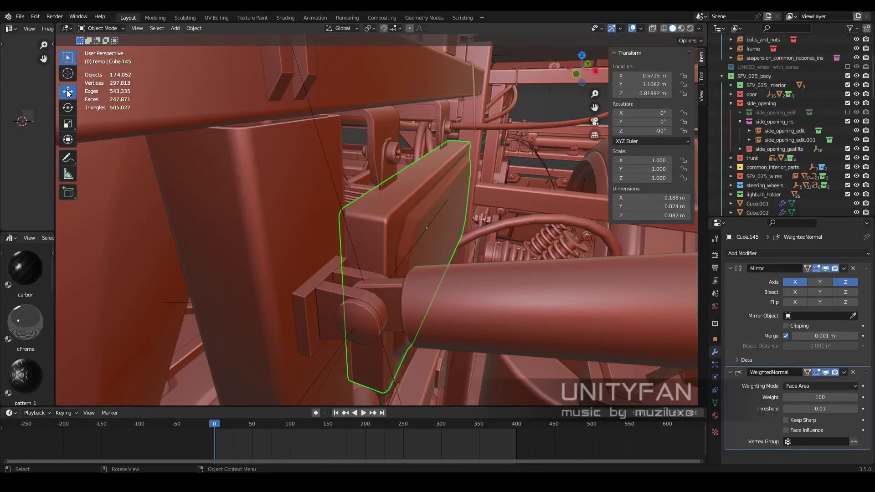
drag(479, 242, 479, 244)
mouse_move(478, 243)
middle_down()
mouse_move(481, 182)
mouse_move(455, 173)
mouse_move(447, 223)
mouse_move(474, 255)
mouse_move(411, 248)
mouse_move(489, 319)
mouse_move(513, 286)
mouse_move(428, 248)
mouse_move(496, 258)
middle_up()
click(475, 254)
shift+click(513, 286)
- Adjust a wire curve's control point beside the connector cup row
key(Tab)
click(479, 222)
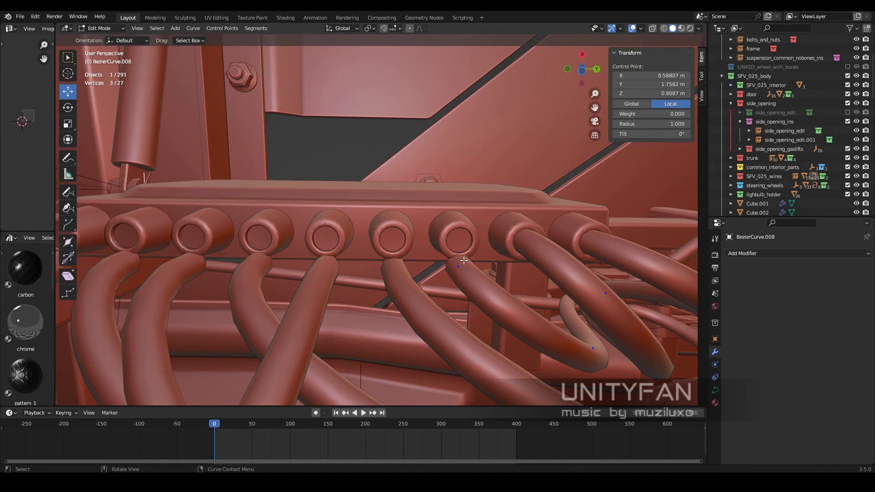
mouse_move(480, 222)
middle_down()
mouse_move(456, 268)
mouse_move(422, 274)
middle_up()
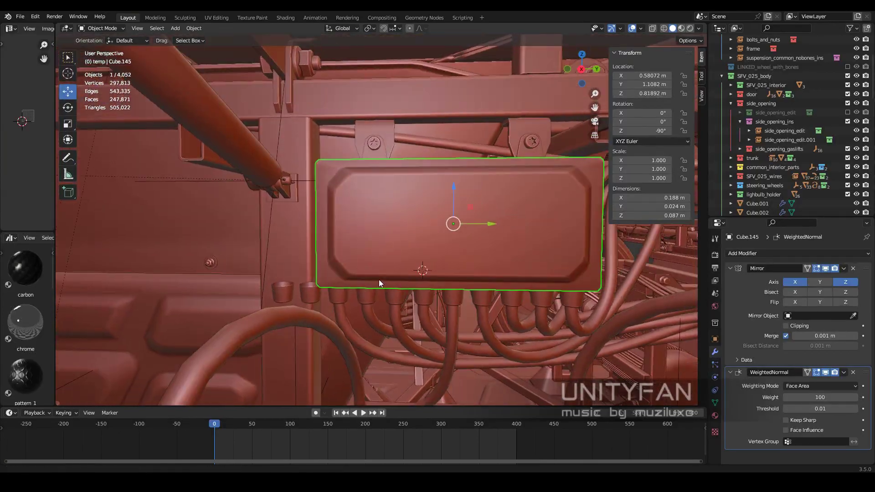
mouse_move(379, 280)
middle_down()
mouse_move(249, 297)
mouse_move(419, 263)
mouse_move(453, 268)
mouse_move(417, 260)
mouse_move(469, 308)
mouse_move(420, 265)
mouse_move(405, 271)
mouse_move(532, 318)
middle_up()
- Stretch Cube.145's linked corner geometry outward along X, widening the cover to 0.225 m
key(Tab)
key(Tab)
click(473, 275)
mouse_move(472, 275)
middle_down()
mouse_move(390, 300)
mouse_move(415, 273)
mouse_move(369, 257)
mouse_move(416, 250)
mouse_move(401, 273)
middle_up()
click(415, 272)
key(Tab)
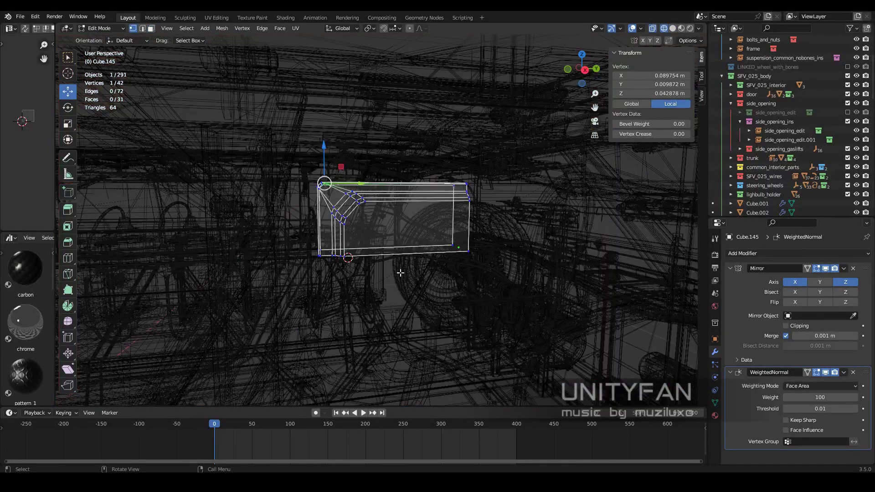
key(alt+z)
key(KP_Decimal)
scroll(387, 227, down, 5)
key(ctrl+l)
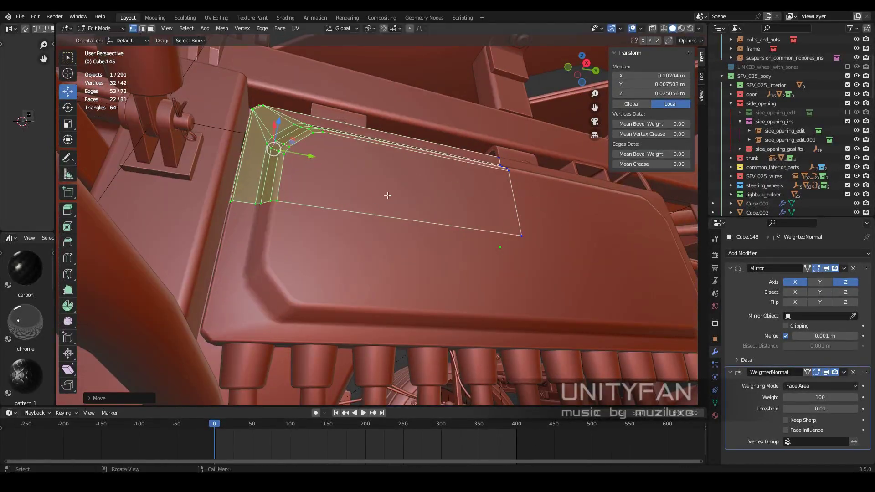
key(Tab)
- Reposition the widened junction box from top view with X-ray on
mouse_move(387, 195)
middle_down()
mouse_move(349, 239)
mouse_move(290, 223)
mouse_move(388, 209)
mouse_move(363, 175)
middle_up()
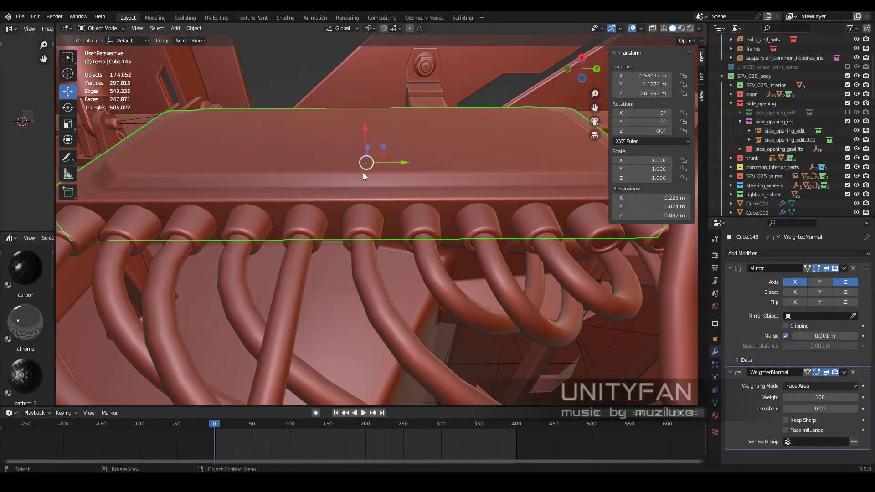
key(KP_7)
scroll(394, 172, up, 6)
key(alt+z)
key(g)
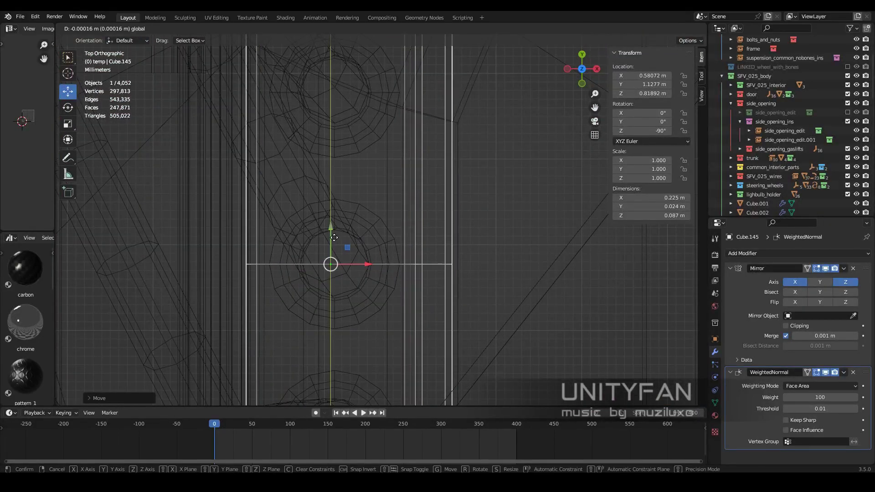
key(Escape)
key(alt+z)
mouse_move(334, 238)
middle_down()
mouse_move(431, 295)
mouse_move(401, 236)
mouse_move(288, 241)
middle_up()
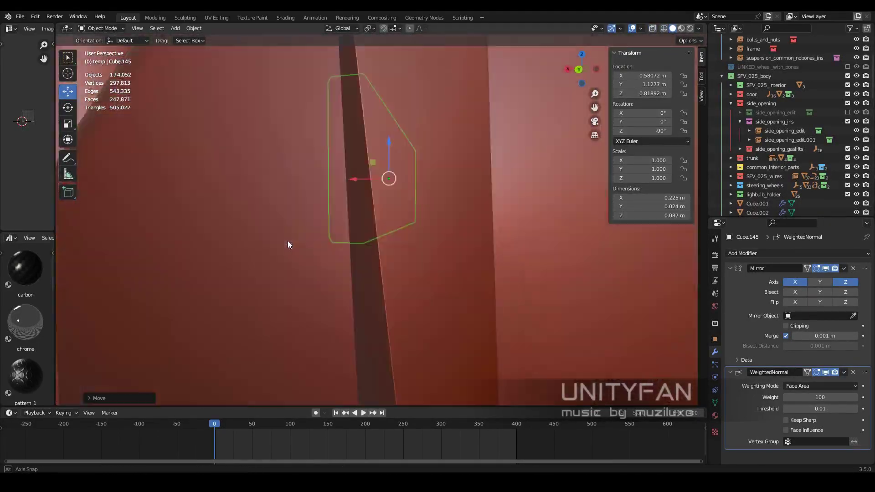
scroll(329, 256, down, 5)
- Subdivide a segment of BezierCurve.026 to add a new control point
shift+click(419, 302)
middle_drag(419, 302, 405, 299)
scroll(486, 249, up, 4)
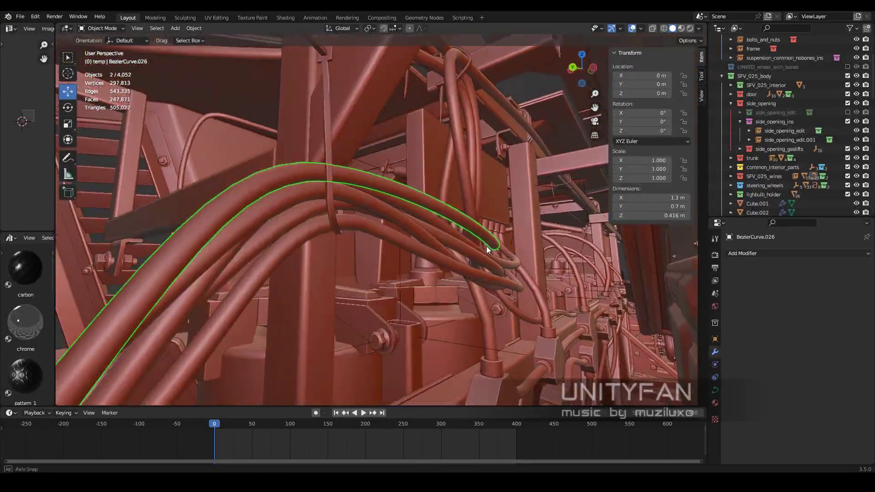
key(Tab)
mouse_move(486, 247)
middle_down()
mouse_move(463, 276)
mouse_move(487, 286)
middle_up()
scroll(497, 298, up, 3)
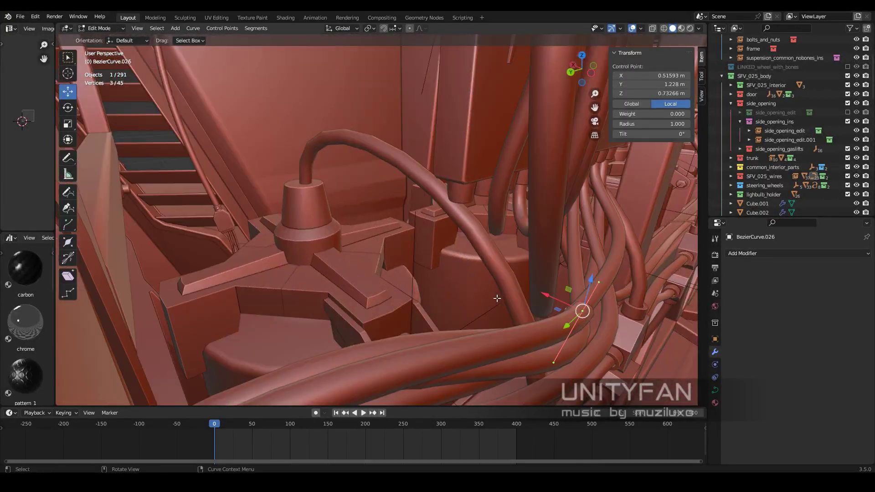
mouse_move(427, 272)
middle_down()
mouse_move(373, 253)
mouse_move(492, 276)
mouse_move(385, 276)
mouse_move(342, 174)
mouse_move(461, 222)
mouse_move(344, 239)
mouse_move(442, 248)
middle_up()
right_click(374, 253)
click(374, 253)
click(341, 177)
- Move another control point so the cable loops beneath the wiring box, then return to Object Mode
middle_drag(341, 177, 421, 194)
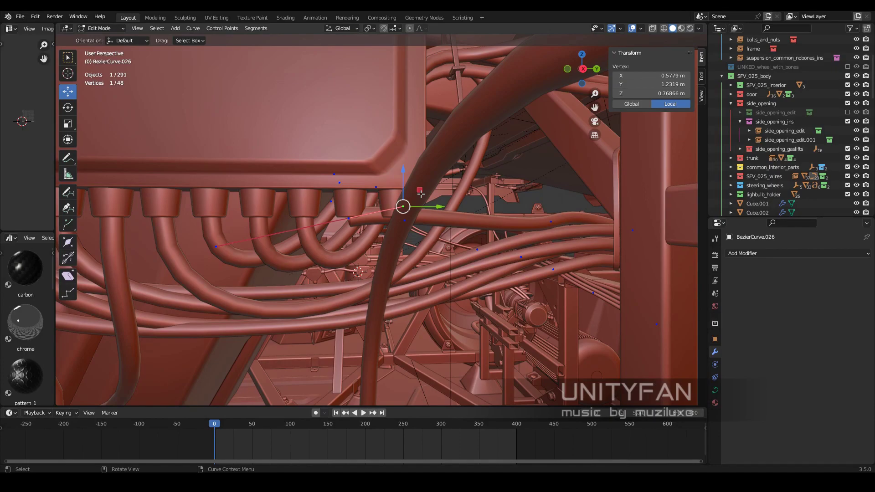
click(363, 280)
mouse_move(364, 280)
middle_down()
mouse_move(365, 196)
mouse_move(410, 314)
mouse_move(331, 328)
mouse_move(365, 273)
mouse_move(382, 222)
mouse_move(411, 256)
mouse_move(390, 257)
middle_up()
click(345, 206)
key(g)
click(382, 223)
key(Tab)
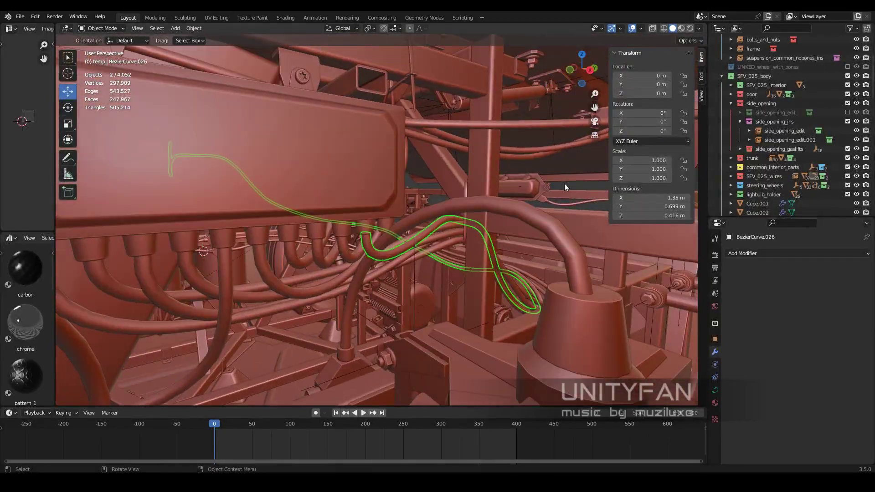
- Clear the selection and check the batteries group in the engine bay
key(alt+a)
mouse_move(565, 186)
middle_down()
mouse_move(473, 239)
mouse_move(470, 270)
mouse_move(353, 273)
mouse_move(436, 259)
mouse_move(451, 295)
mouse_move(395, 294)
mouse_move(469, 296)
mouse_move(499, 152)
middle_up()
click(451, 295)
click(479, 261)
- Play to open the side panel and move both small brackets into side_opening_edit
key(alt+a)
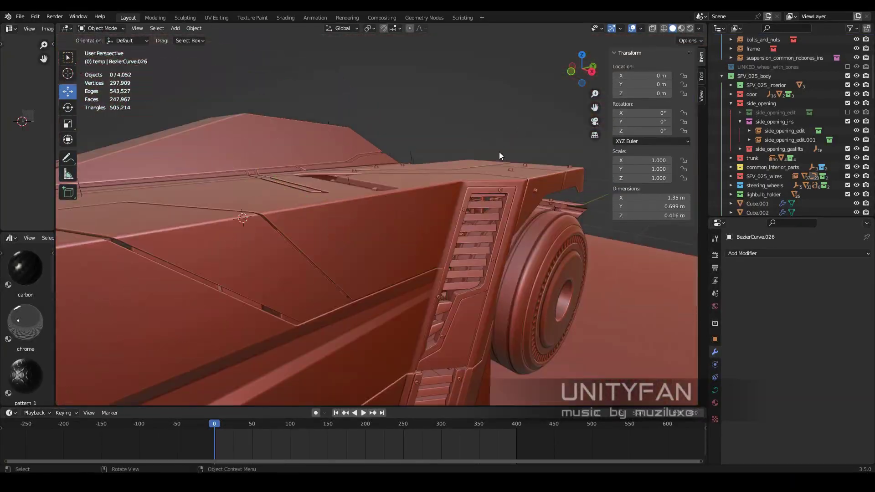
key(space)
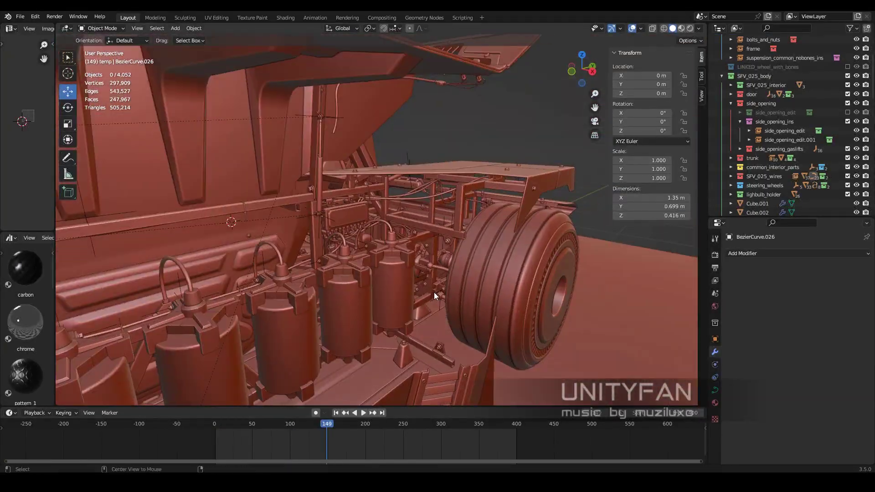
click(469, 152)
mouse_move(469, 152)
middle_down()
mouse_move(360, 255)
mouse_move(457, 239)
mouse_move(419, 252)
middle_up()
click(420, 257)
shift+click(402, 222)
mouse_move(402, 222)
middle_down()
mouse_move(480, 260)
mouse_move(783, 223)
middle_up()
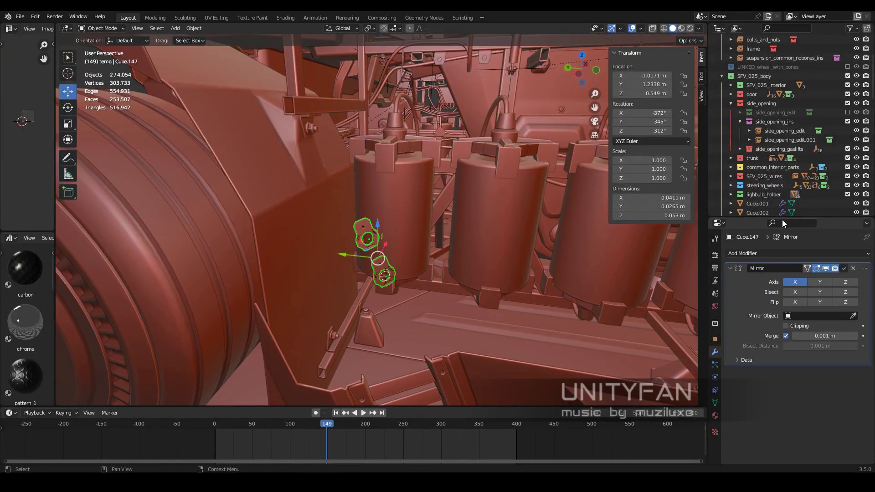
scroll(792, 172, up, 5)
middle_drag(511, 215, 480, 220)
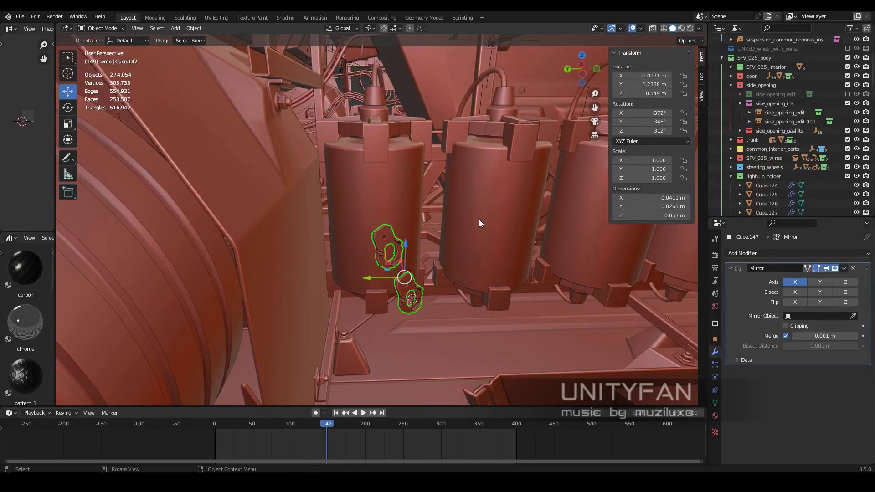
key(m)
click(642, 274)
- Zoom in on the engine bay and select the wiring box Cube.145
mouse_move(460, 303)
middle_down()
mouse_move(477, 264)
mouse_move(538, 264)
mouse_move(480, 254)
mouse_move(501, 248)
mouse_move(502, 263)
middle_up()
scroll(497, 253, up, 2)
scroll(491, 246, up, 1)
scroll(474, 244, up, 2)
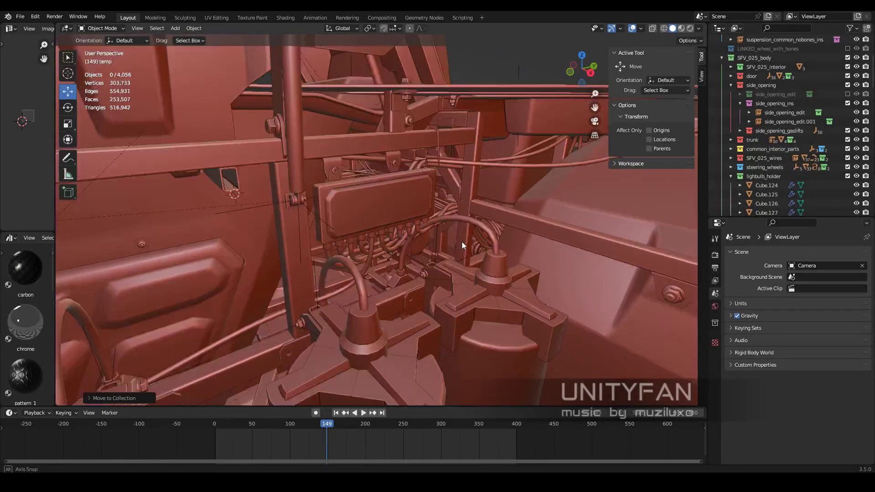
scroll(438, 234, up, 2)
mouse_move(422, 231)
shift+middle_down()
mouse_move(434, 254)
mouse_move(464, 224)
mouse_move(404, 247)
mouse_move(296, 187)
mouse_move(403, 226)
mouse_move(417, 207)
mouse_move(475, 242)
mouse_move(403, 259)
mouse_move(442, 273)
mouse_move(449, 268)
mouse_move(398, 265)
mouse_move(409, 240)
mouse_move(469, 259)
shift+middle_up()
click(434, 255)
scroll(458, 244, up, 3)
- Tweak bracket Cube.146 in Edit Mode, then save sci-fi_vehicle_025.blend
click(289, 181)
click(379, 214)
click(474, 242)
click(394, 255)
click(409, 240)
key(Tab)
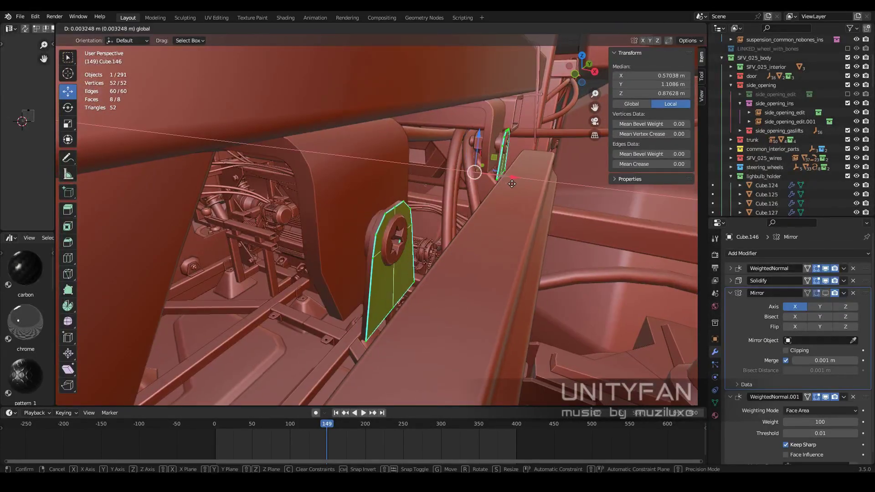
middle_drag(506, 201, 498, 215)
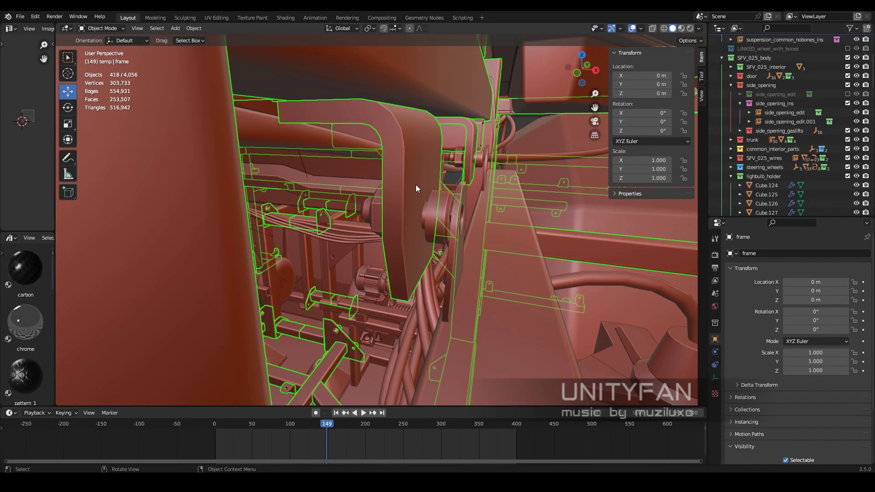
mouse_move(416, 184)
middle_down()
mouse_move(414, 221)
mouse_move(429, 218)
mouse_move(112, 91)
middle_up()
key(alt+a)
click(33, 76)
- In the frame.blend window, shift bracket Plane.137 along the rail and save frame.blend
mouse_move(418, 221)
middle_down()
mouse_move(374, 237)
mouse_move(397, 206)
mouse_move(431, 244)
middle_up()
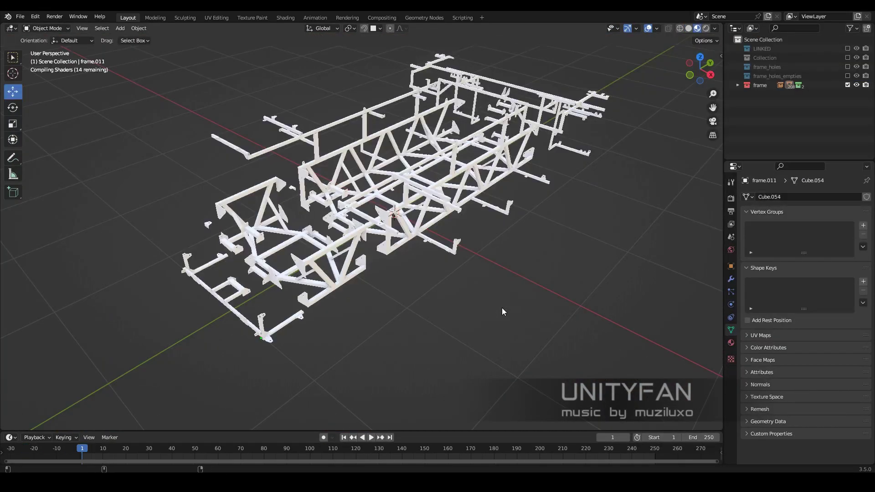
mouse_move(515, 264)
middle_down()
mouse_move(484, 247)
mouse_move(443, 268)
mouse_move(352, 289)
middle_up()
scroll(471, 239, up, 3)
scroll(415, 298, up, 4)
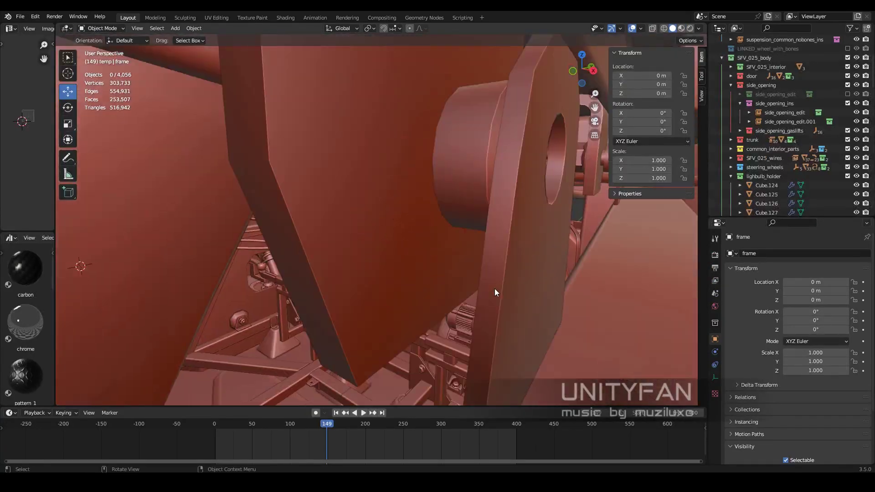
mouse_move(496, 292)
middle_down()
mouse_move(473, 313)
mouse_move(446, 401)
middle_up()
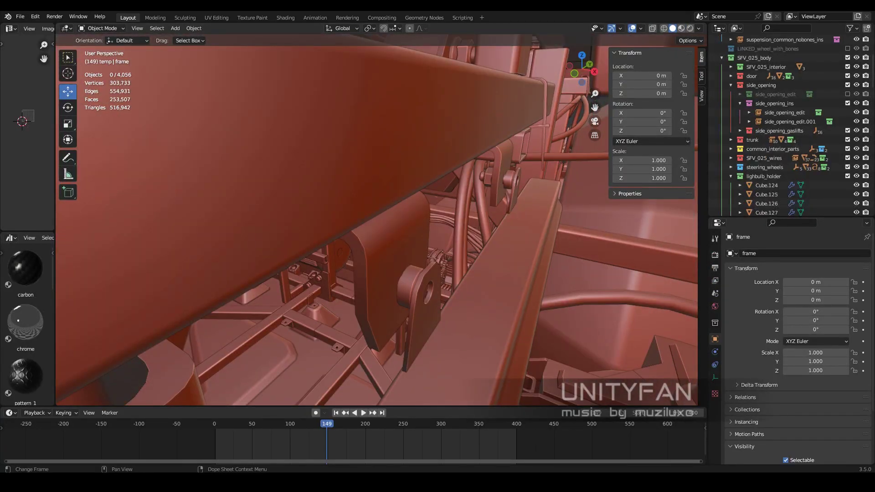
click(541, 452)
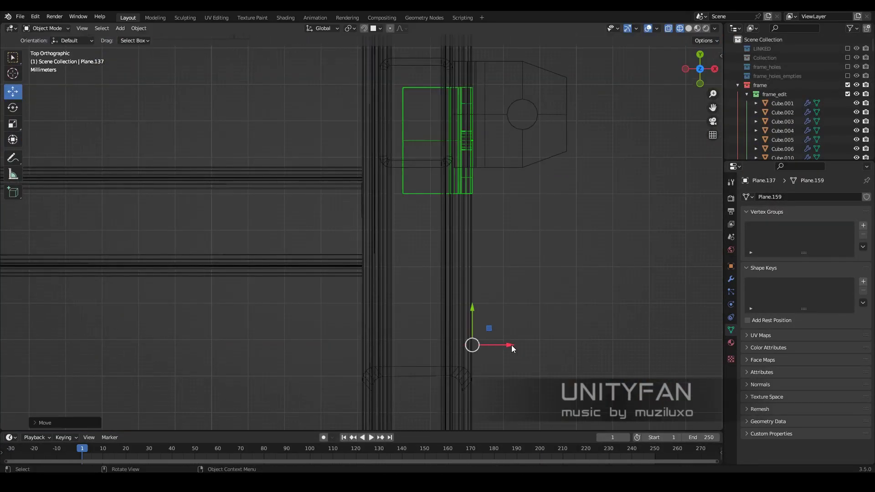
key(shift+z)
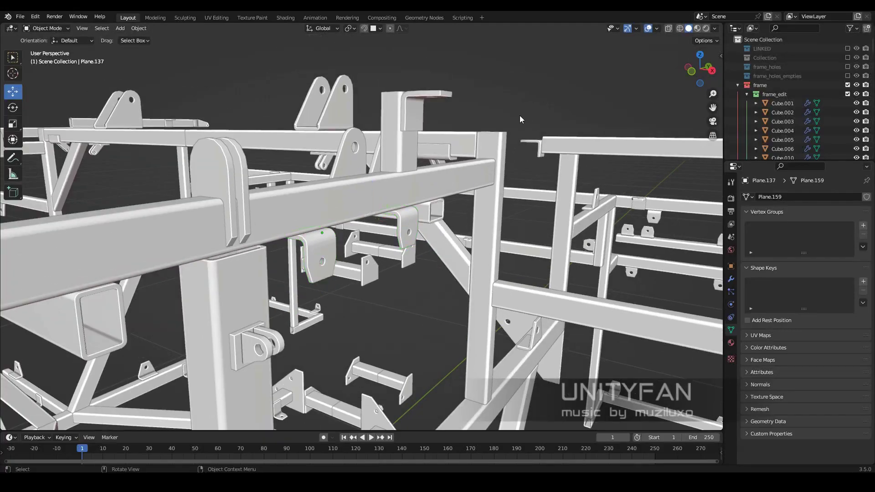
mouse_move(524, 204)
middle_down()
mouse_move(309, 200)
mouse_move(77, 72)
middle_up()
mouse_move(98, 103)
middle_down()
mouse_move(330, 228)
mouse_move(346, 401)
middle_up()
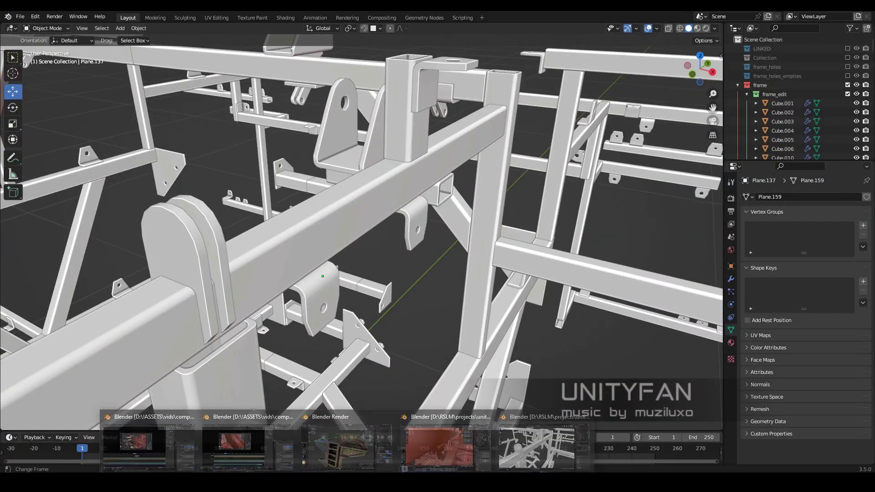
- Open bolts_and_nuts.blend and link the frame collection from frame.blend into LINKED
click(36, 36)
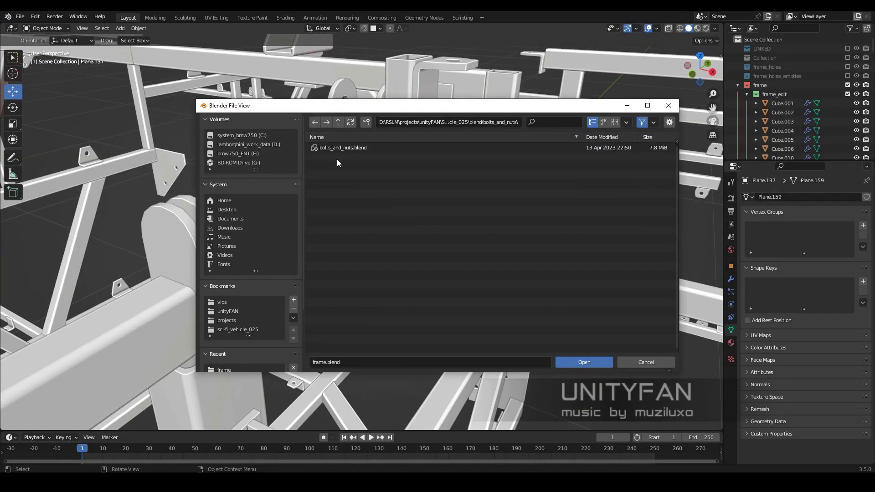
click(343, 148)
click(576, 363)
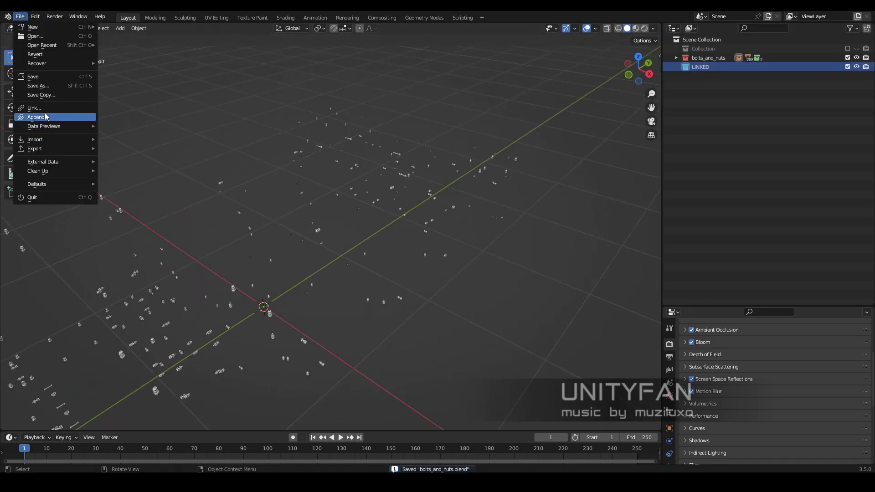
click(34, 108)
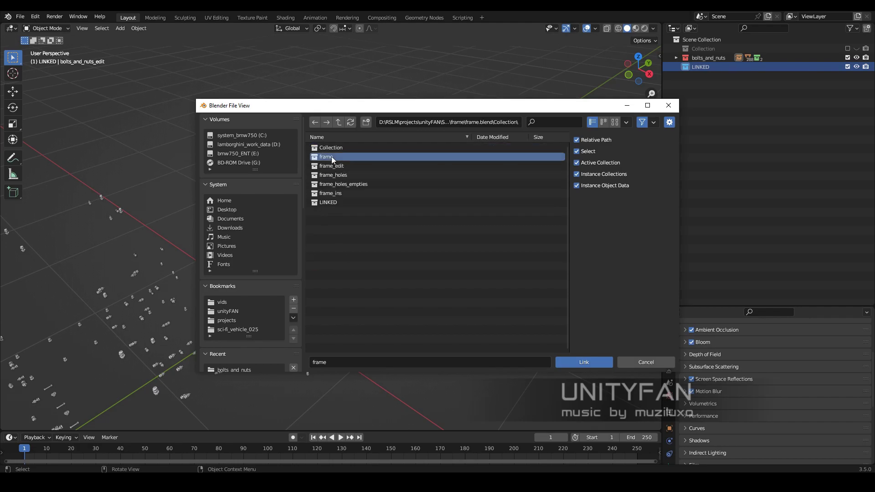
click(584, 362)
- Enlarge the properties area, inspect the linked frame, and zoom in on it
drag(715, 307, 716, 157)
click(670, 318)
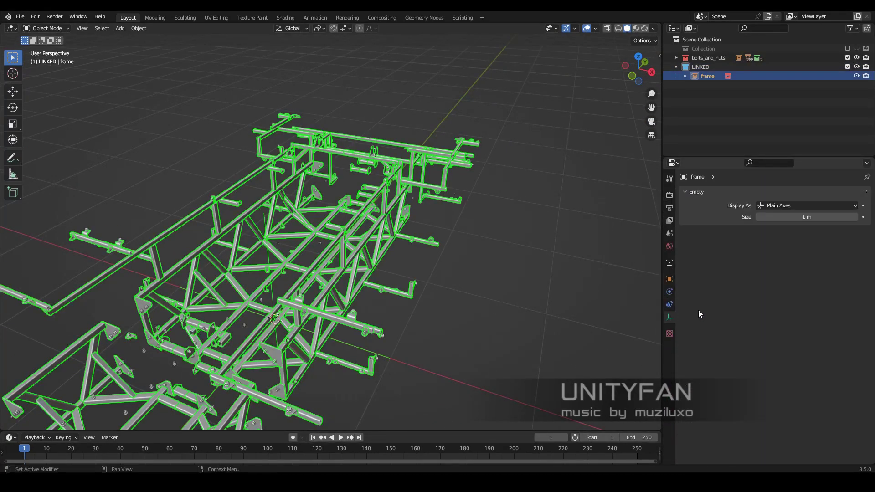
click(457, 299)
mouse_move(457, 299)
middle_down()
mouse_move(457, 292)
mouse_move(391, 303)
mouse_move(385, 323)
middle_up()
scroll(457, 299, up, 3)
scroll(344, 301, up, 6)
- Nudge Nut.115 along X so it sits flush against the frame
click(611, 297)
mouse_move(611, 297)
middle_down()
mouse_move(429, 295)
mouse_move(358, 255)
middle_up()
key(shift+space)
key(g)
key(KP_Decimal)
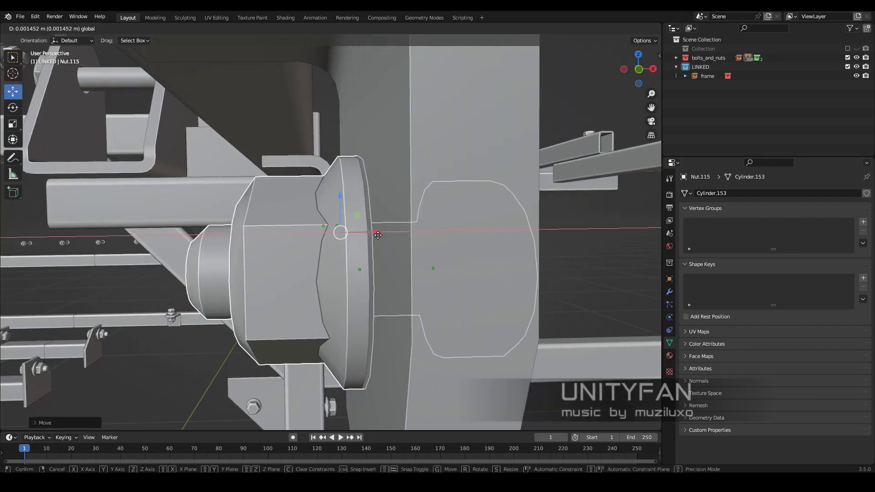
click(378, 238)
scroll(362, 256, down, 5)
- Hide the LINKED frame collection in the Outliner
click(362, 256)
mouse_move(362, 256)
middle_down()
mouse_move(293, 330)
mouse_move(330, 294)
mouse_move(330, 307)
middle_up()
click(848, 67)
click(20, 16)
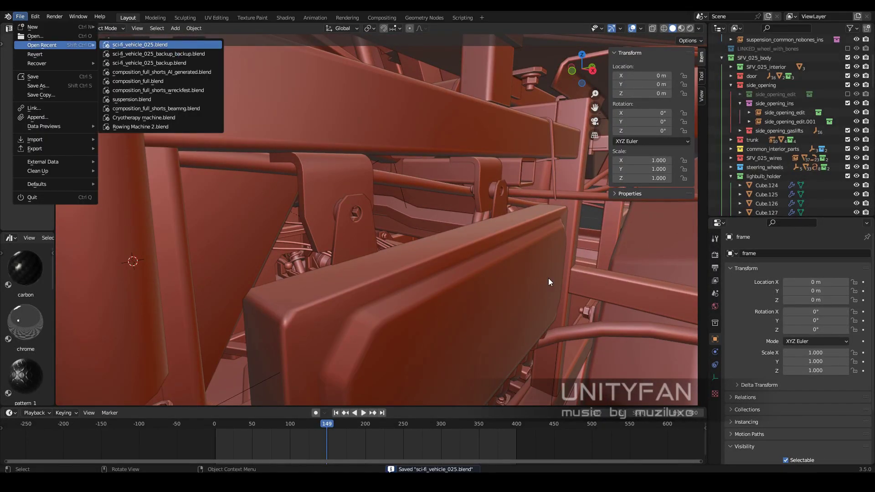
- Select bracket Cube.146 in the vehicle scene, then switch to the batteries file window
mouse_move(510, 267)
middle_down()
mouse_move(528, 267)
mouse_move(474, 292)
middle_up()
click(501, 279)
mouse_move(525, 453)
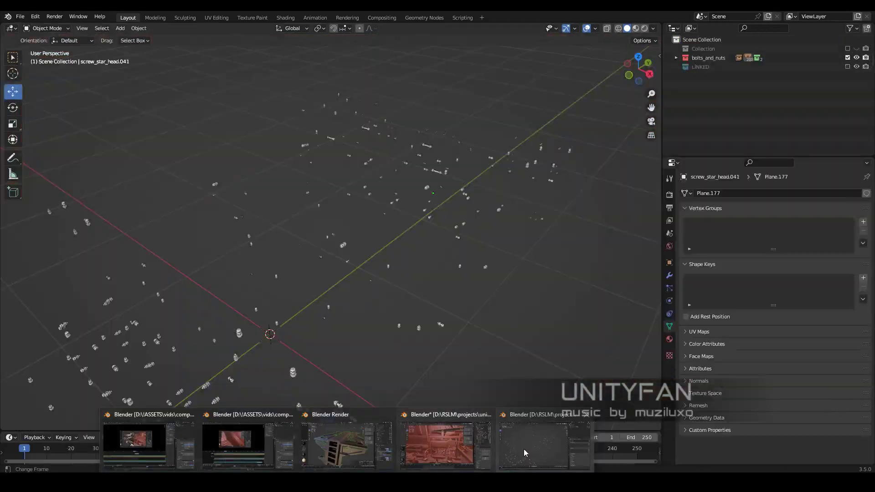
click(40, 37)
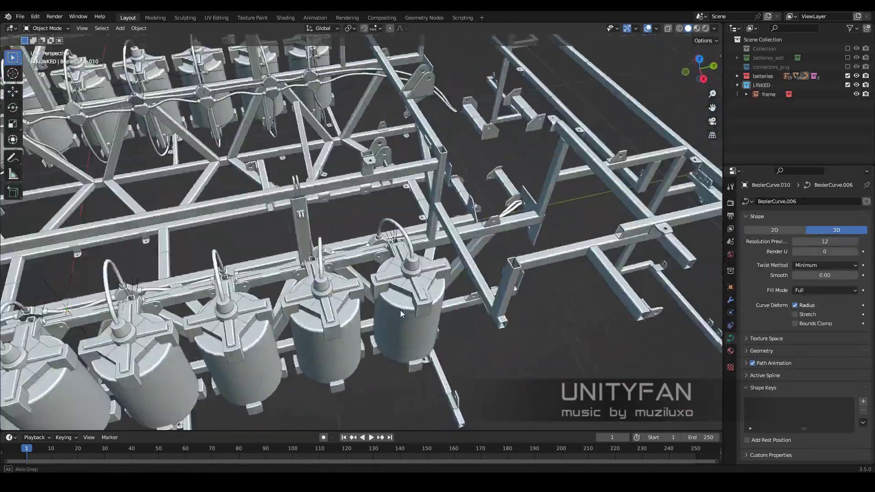
middle_drag(400, 310, 434, 258)
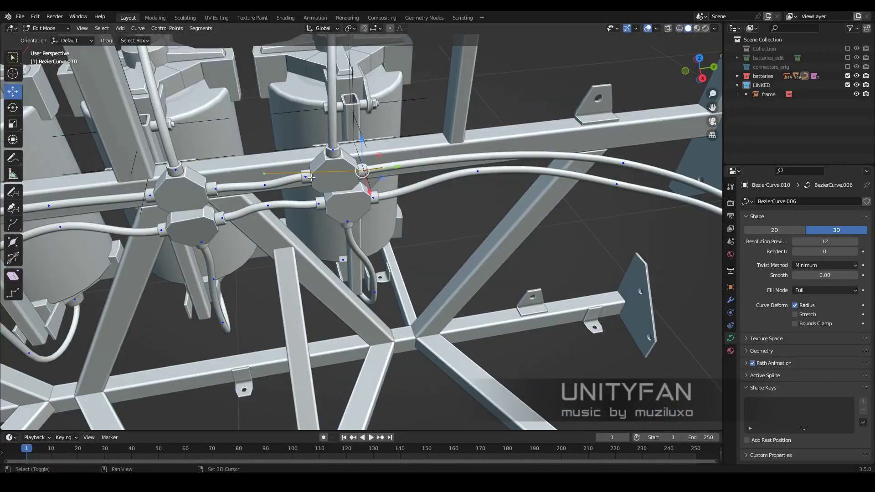
- Place BezierCurve.010's junction point at connector3.006 and save batteries.blend
middle_drag(312, 177, 413, 314)
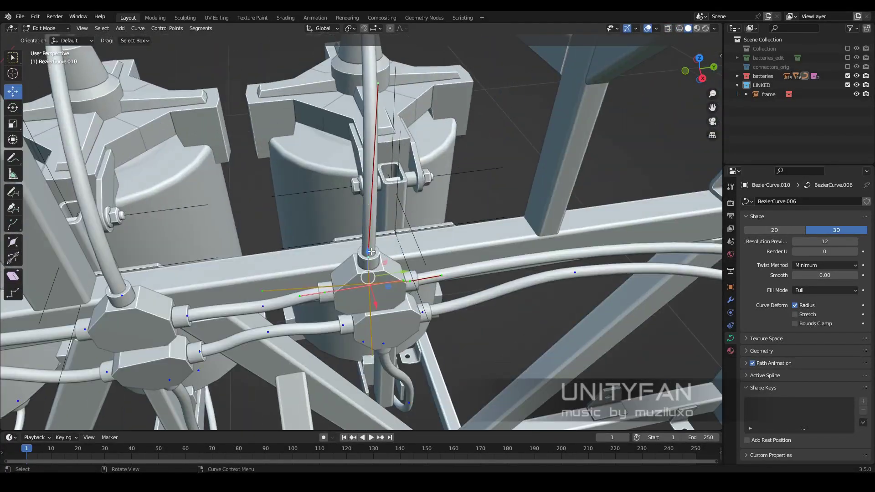
click(459, 310)
click(377, 289)
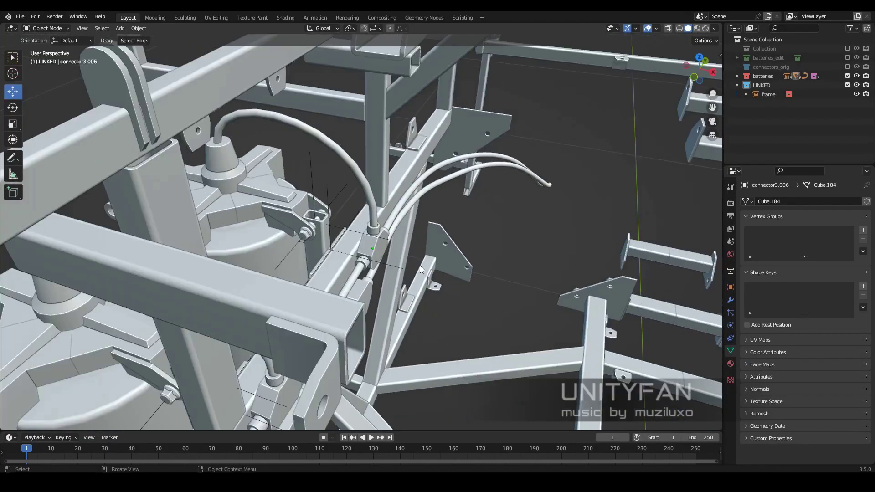
scroll(420, 265, down, 3)
scroll(401, 259, down, 3)
key(ctrl+s)
scroll(403, 289, down, 4)
scroll(438, 242, down, 2)
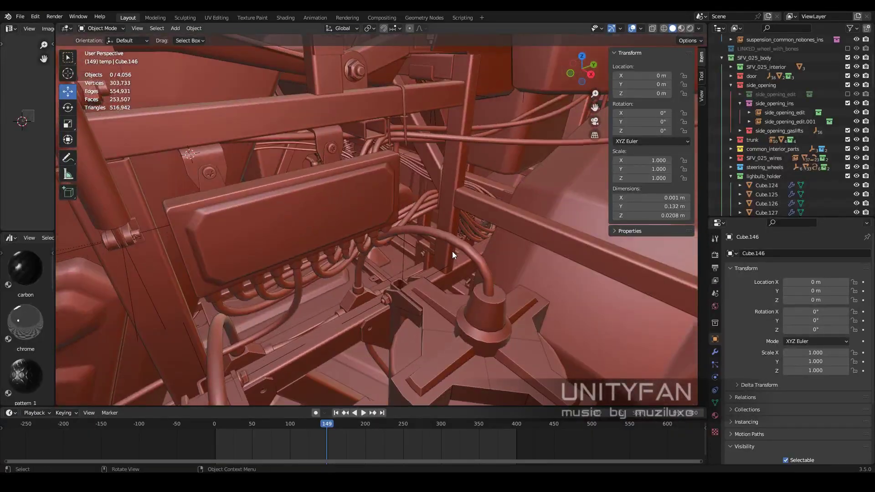
- Frame BezierCurve.027 near the engine parts and switch into its curve editing
scroll(452, 254, up, 2)
click(20, 17)
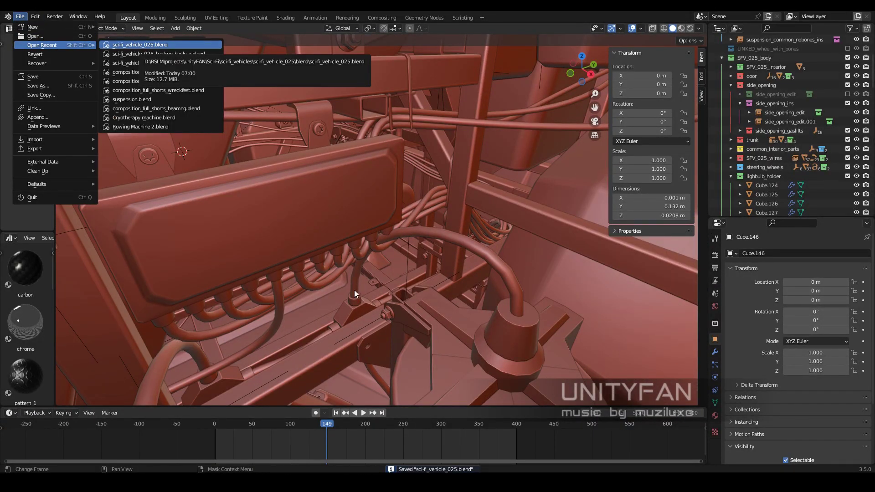
scroll(420, 270, up, 3)
scroll(406, 283, up, 2)
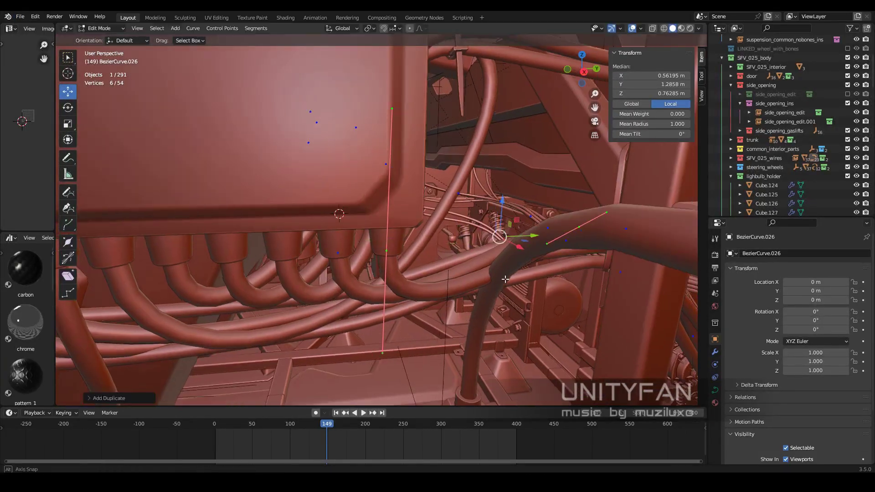
middle_drag(506, 279, 510, 264)
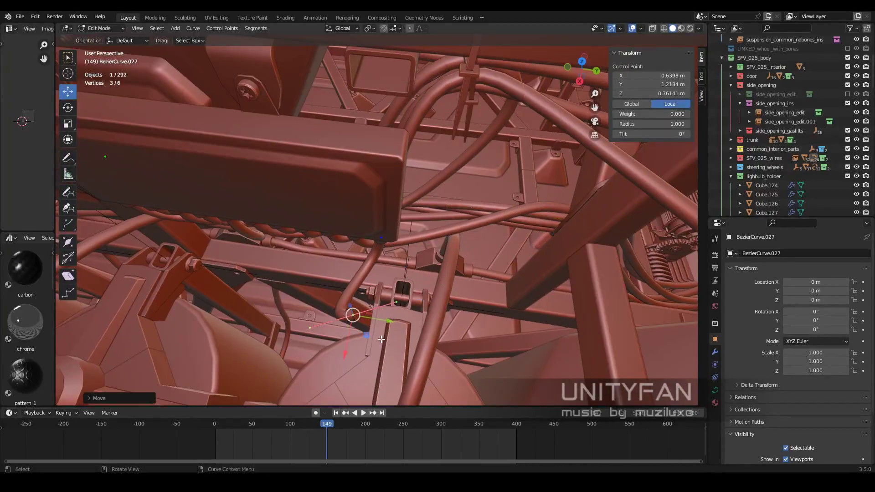
key(Tab)
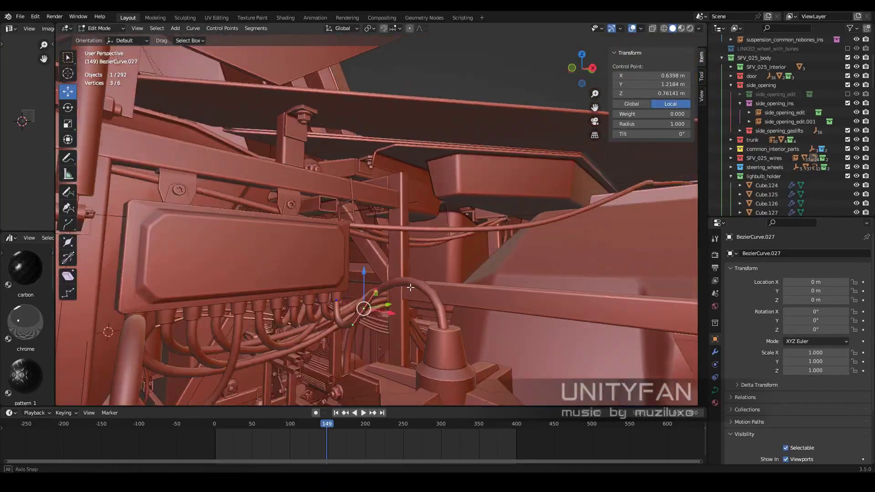
middle_drag(476, 277, 364, 434)
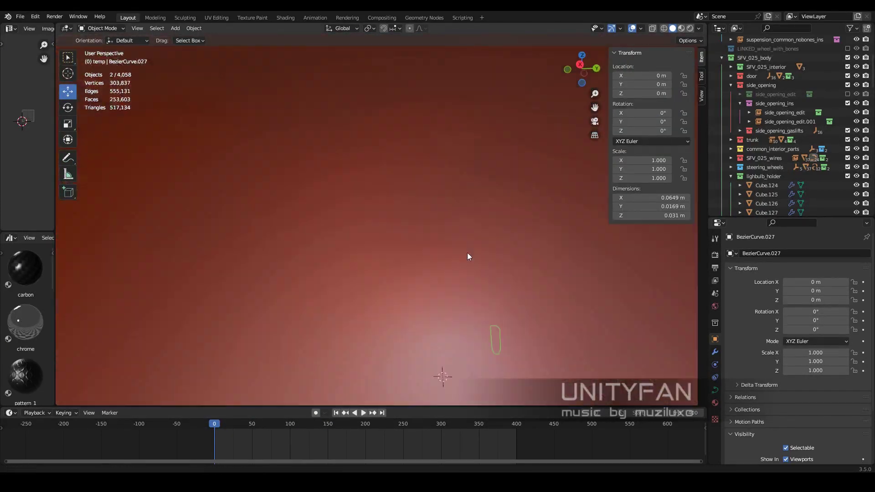
scroll(476, 248, down, 5)
mouse_move(409, 191)
middle_down()
mouse_move(525, 255)
mouse_move(345, 176)
middle_up()
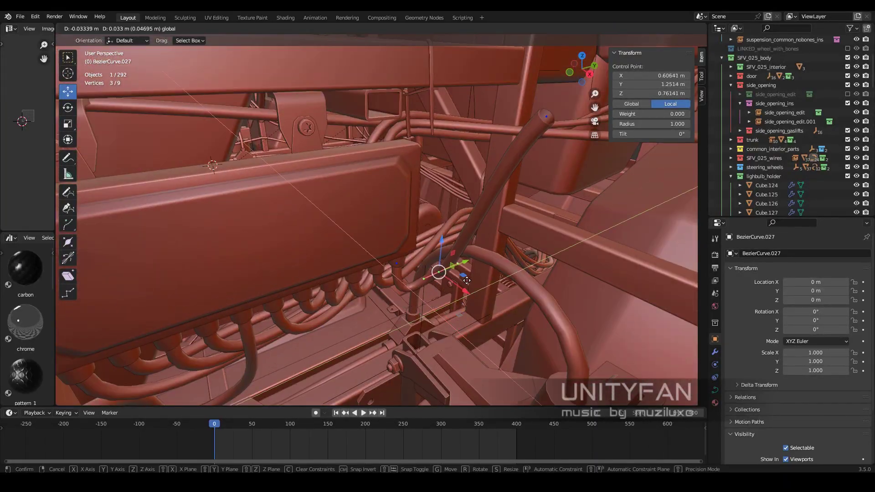
- Move BezierCurve.027's control points along the frame rail, then return to Object Mode
click(468, 279)
middle_drag(468, 279, 490, 252)
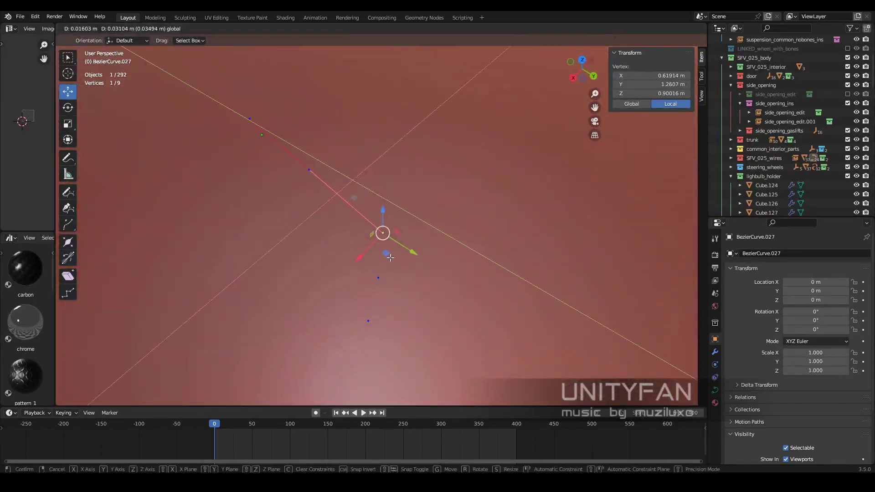
click(391, 258)
middle_drag(391, 258, 481, 138)
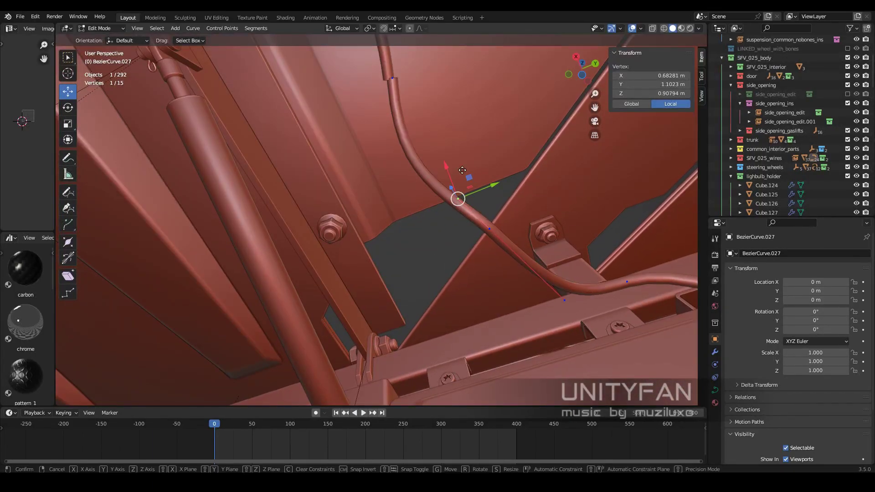
click(462, 170)
middle_drag(463, 170, 453, 250)
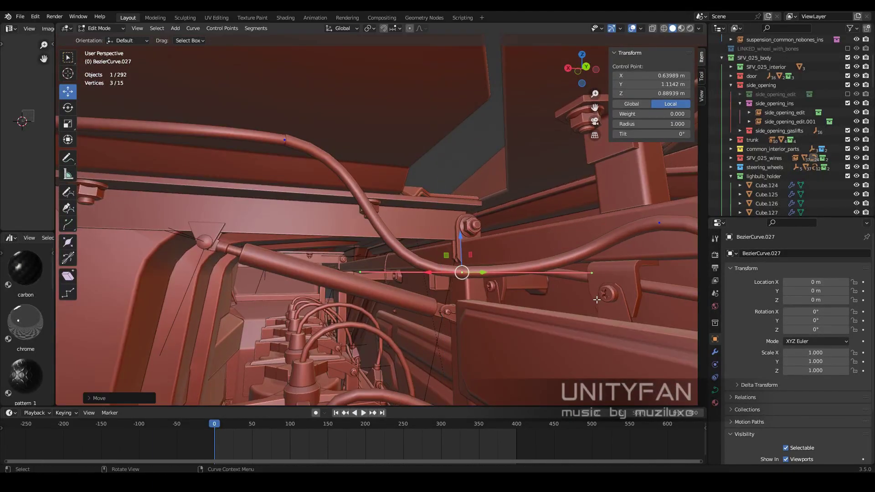
mouse_move(597, 299)
middle_down()
mouse_move(553, 313)
mouse_move(378, 285)
middle_up()
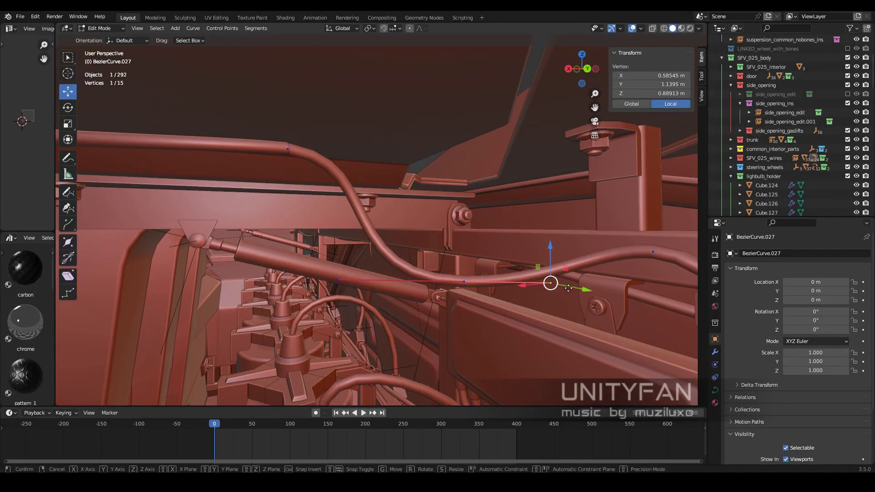
click(569, 288)
middle_drag(568, 288, 485, 266)
key(Tab)
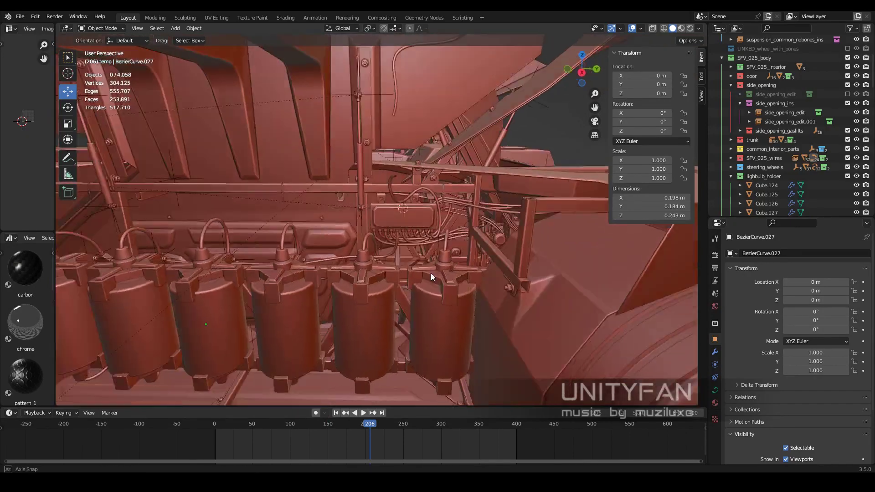
- Reset the timeline to frame 0, briefly play the animation, and orbit to homut.029
mouse_move(431, 273)
middle_down()
mouse_move(400, 279)
mouse_move(460, 297)
mouse_move(481, 270)
mouse_move(424, 247)
mouse_move(501, 237)
middle_up()
key(shift+Left)
key(space)
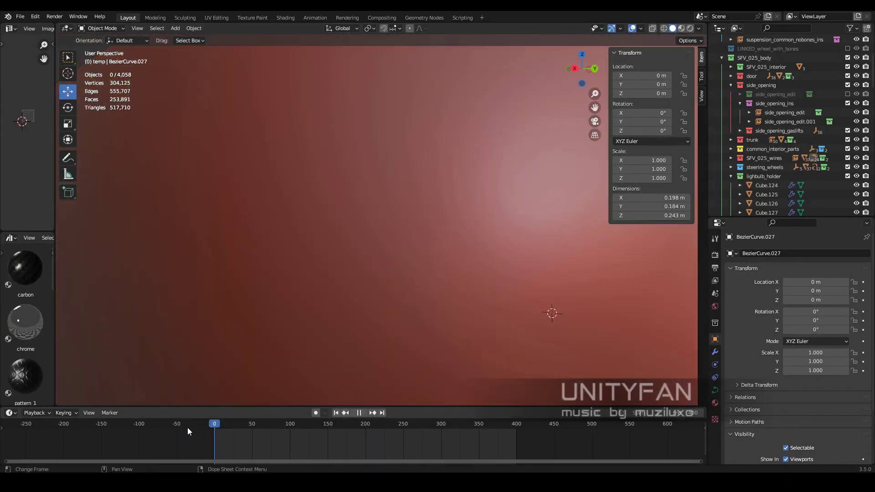
key(space)
mouse_move(507, 289)
middle_down()
mouse_move(475, 288)
mouse_move(504, 289)
middle_up()
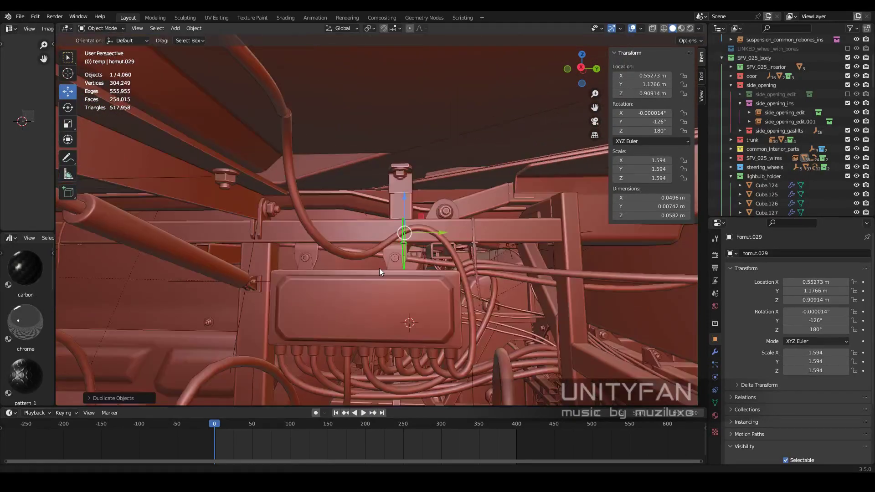
mouse_move(379, 268)
middle_down()
mouse_move(470, 250)
mouse_move(365, 296)
middle_up()
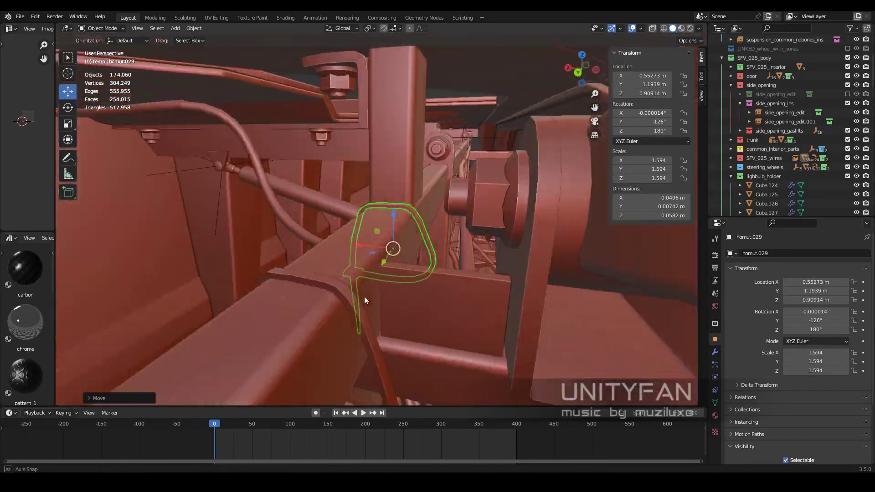
- Rotate homut.029 180° around Z and nudge it into place on the beam
key(r)
key(z)
key(1)
key(8)
key(0)
key(Return)
key(g)
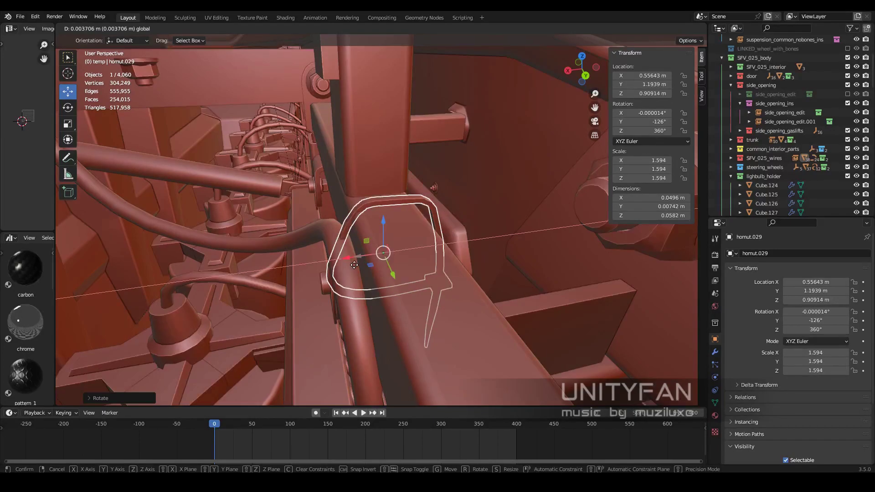
mouse_move(345, 271)
middle_down()
mouse_move(319, 274)
mouse_move(348, 260)
middle_up()
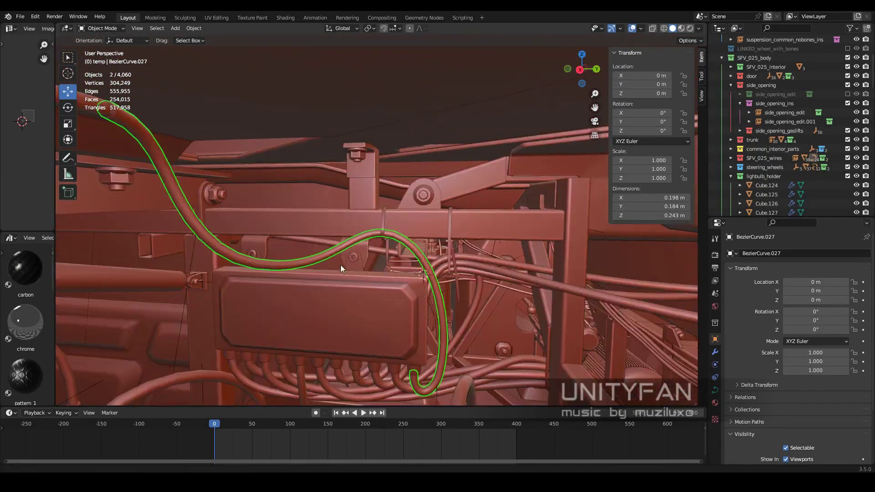
middle_drag(402, 274, 425, 264)
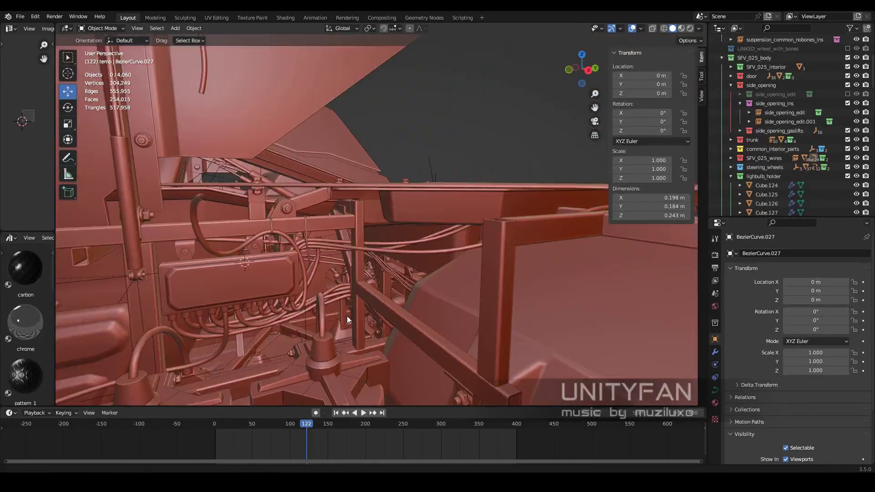
mouse_move(347, 319)
middle_down()
mouse_move(342, 294)
mouse_move(426, 313)
mouse_move(264, 307)
mouse_move(395, 203)
mouse_move(453, 224)
mouse_move(332, 247)
mouse_move(420, 285)
mouse_move(366, 252)
mouse_move(428, 286)
mouse_move(416, 297)
mouse_move(381, 278)
mouse_move(242, 252)
mouse_move(437, 226)
mouse_move(416, 251)
mouse_move(398, 235)
mouse_move(412, 254)
mouse_move(438, 260)
mouse_move(402, 265)
mouse_move(368, 207)
mouse_move(292, 248)
mouse_move(301, 258)
mouse_move(420, 267)
mouse_move(439, 312)
mouse_move(391, 234)
mouse_move(363, 285)
mouse_move(469, 235)
middle_up()
- Duplicate the homut clamp and place the copy, homut.030, on the lower frame beam
click(428, 286)
key(shift+d)
key(g)
key(shift+y)
click(292, 248)
key(g)
click(411, 267)
- In top view, rotate homut.030 by 90 degrees
key(KP_7)
key(shift+z)
key(KP_Decimal)
key(shift+z)
scroll(390, 228, up, 5)
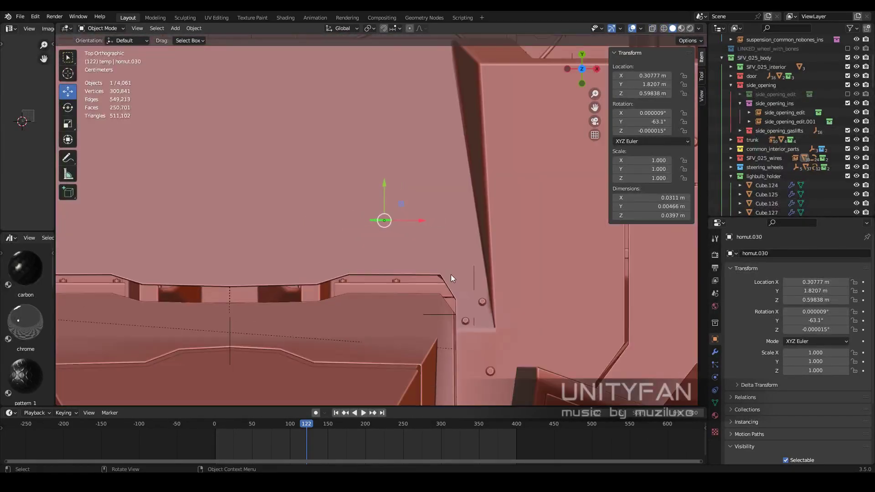
key(Delete)
scroll(450, 260, down, 2)
click(393, 231)
text(r90)
key(Return)
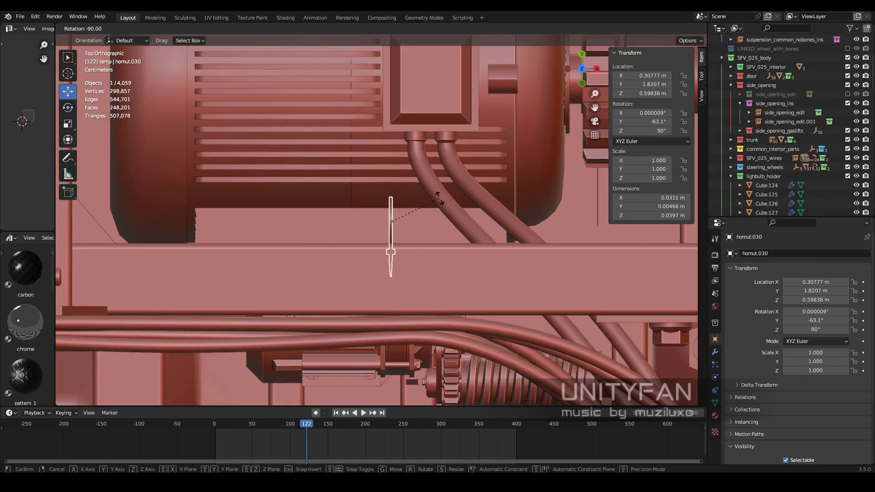
- In side view, rotate homut.030 a further 85° so it fits the beam
middle_drag(392, 230, 329, 222)
mouse_move(360, 180)
middle_down()
mouse_move(439, 214)
mouse_move(506, 217)
middle_up()
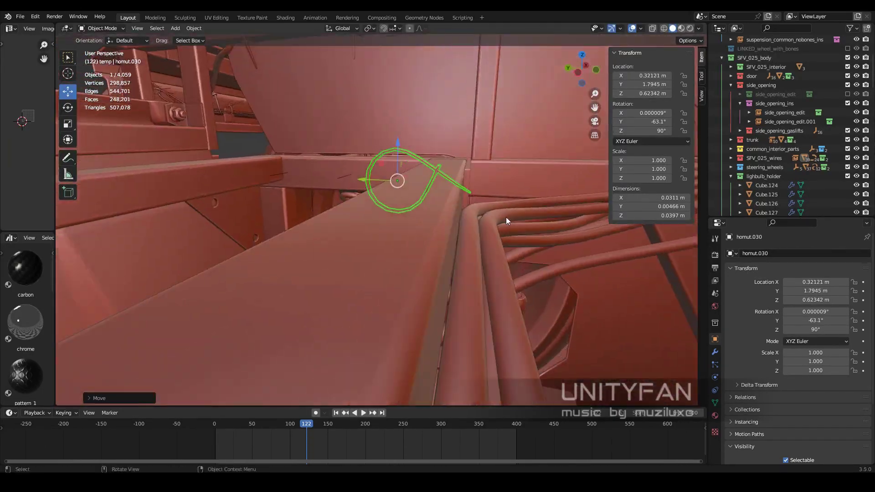
key(ctrl+KP_3)
key(shift+z)
text(r-25)
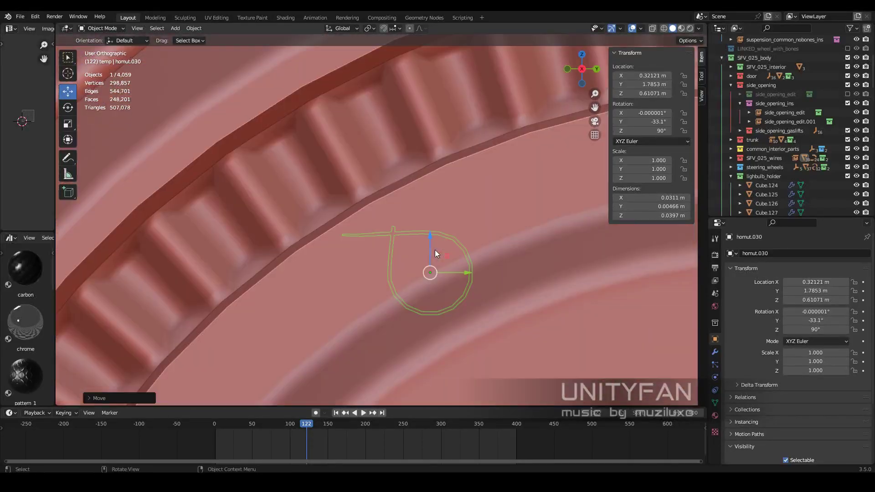
click(360, 296)
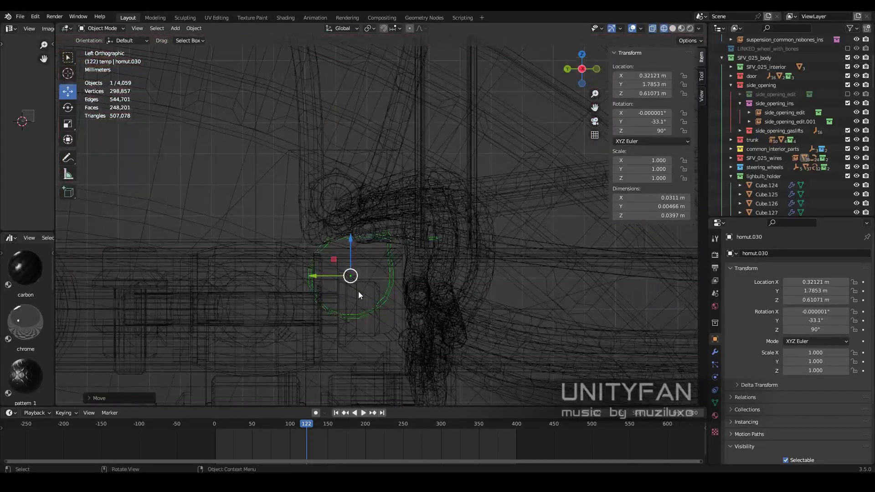
text(r85)
key(Return)
click(424, 275)
middle_drag(424, 275, 432, 268)
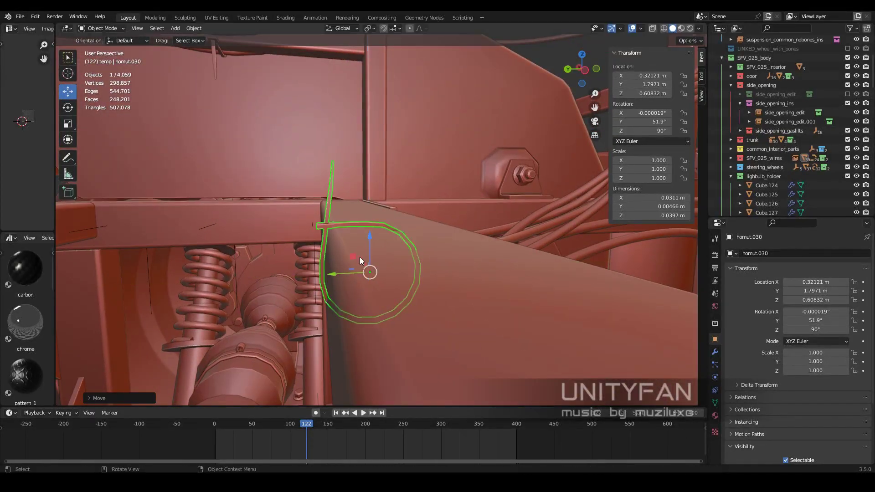
middle_drag(361, 260, 420, 251)
- Enter Edit Mode on homut.030 and orbit around it to prepare reshaping
key(Tab)
key(Tab)
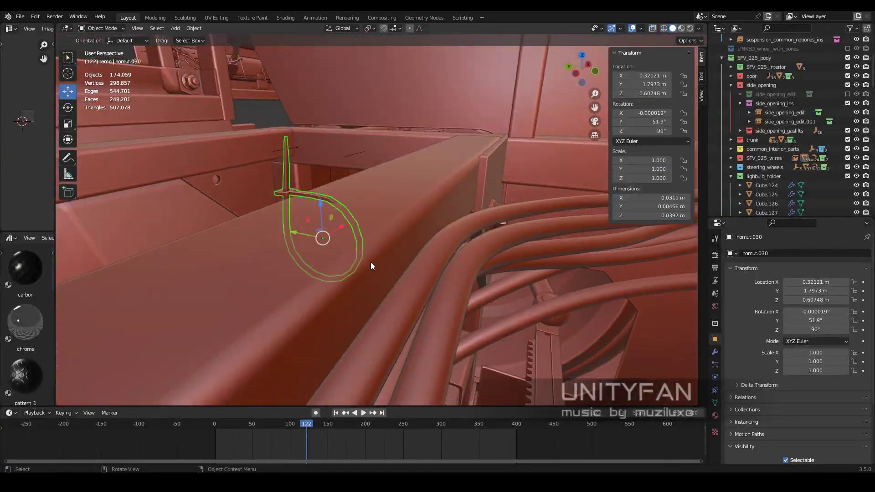
middle_drag(334, 255, 343, 244)
middle_drag(375, 271, 371, 255)
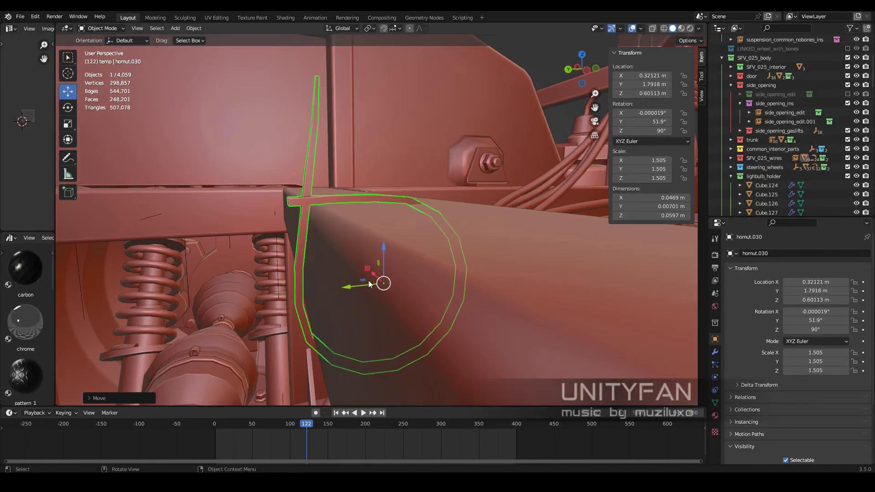
key(Tab)
key(z)
click(322, 250)
key(shift+z)
mouse_move(407, 305)
middle_down()
mouse_move(451, 277)
mouse_move(429, 242)
middle_up()
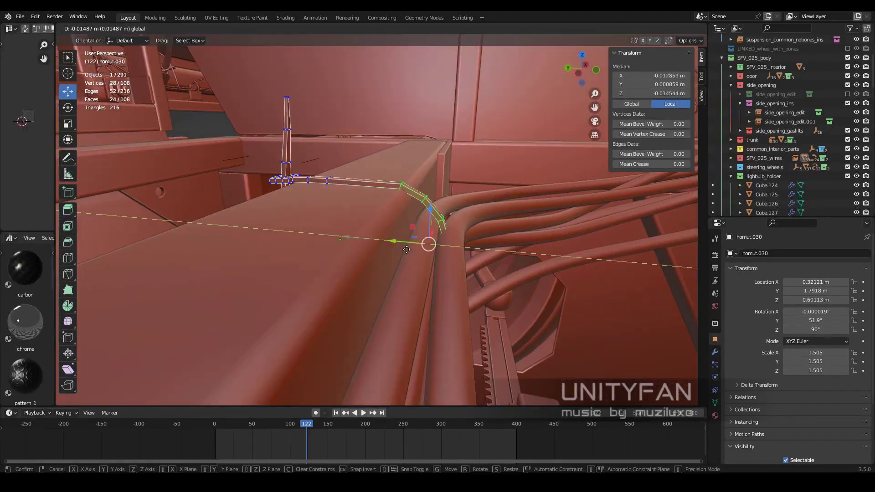
- Select an edge loop of homut.030 and move it toward the wire bundle
click(419, 248)
key(shift+z)
key(shift+z)
mouse_move(442, 279)
middle_down()
mouse_move(405, 268)
mouse_move(393, 242)
middle_up()
alt+click(392, 234)
key(g)
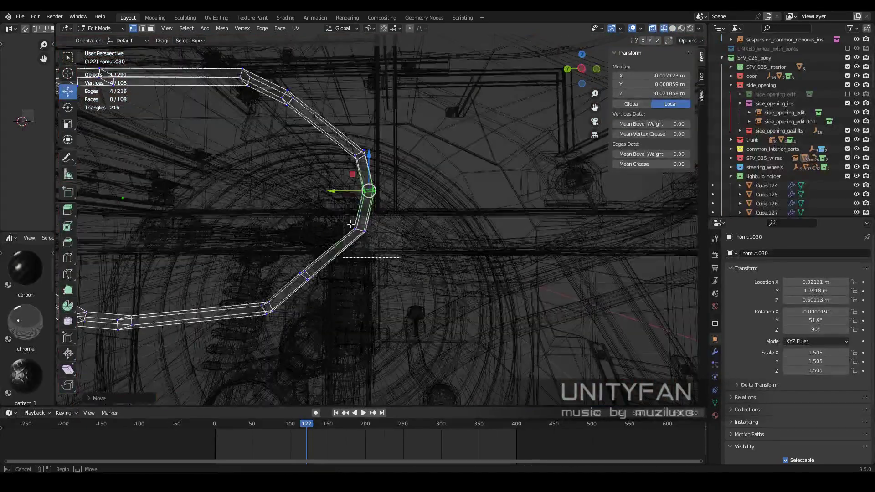
key(Escape)
key(shift+z)
mouse_move(351, 224)
middle_down()
mouse_move(342, 214)
mouse_move(360, 237)
middle_up()
key(shift+z)
- Move and slide further clamp loops so the clamp sits snugly on the cables
key(shift+z)
key(g)
click(341, 210)
key(shift+z)
key(shift+z)
key(shift+z)
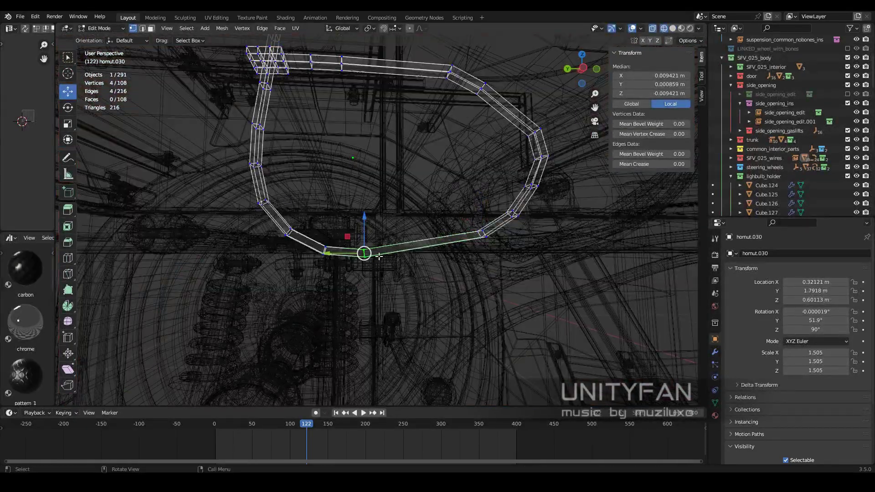
click(437, 226)
key(shift+z)
key(shift+z)
middle_drag(437, 225, 368, 279)
key(shift+z)
key(shift+z)
key(shift+z)
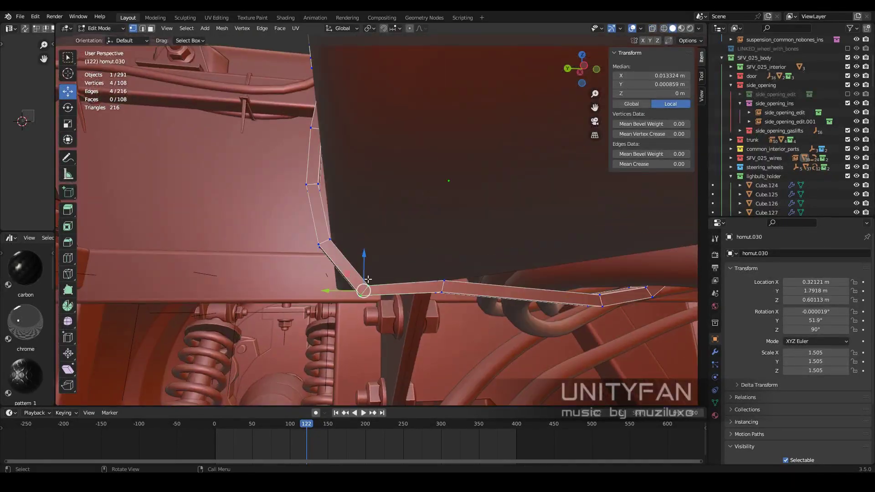
click(334, 249)
mouse_move(333, 249)
middle_down()
mouse_move(384, 261)
mouse_move(386, 253)
mouse_move(373, 262)
middle_up()
key(shift+z)
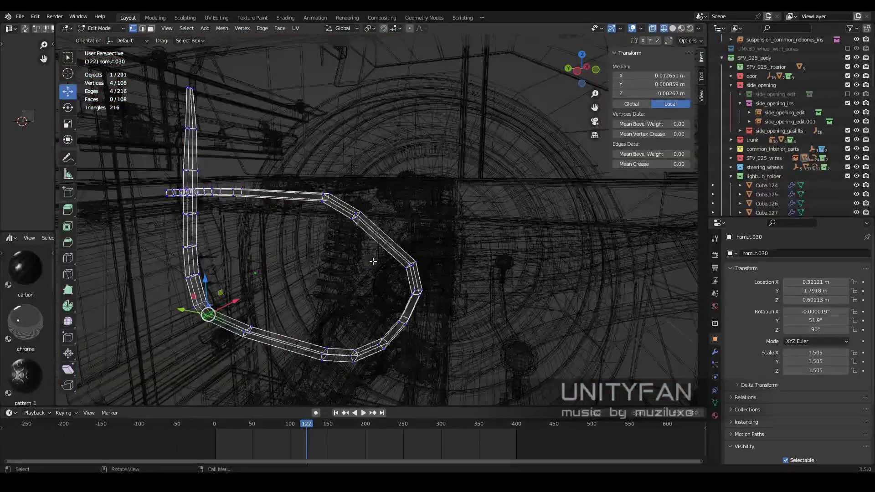
key(shift+z)
middle_drag(404, 228, 354, 244)
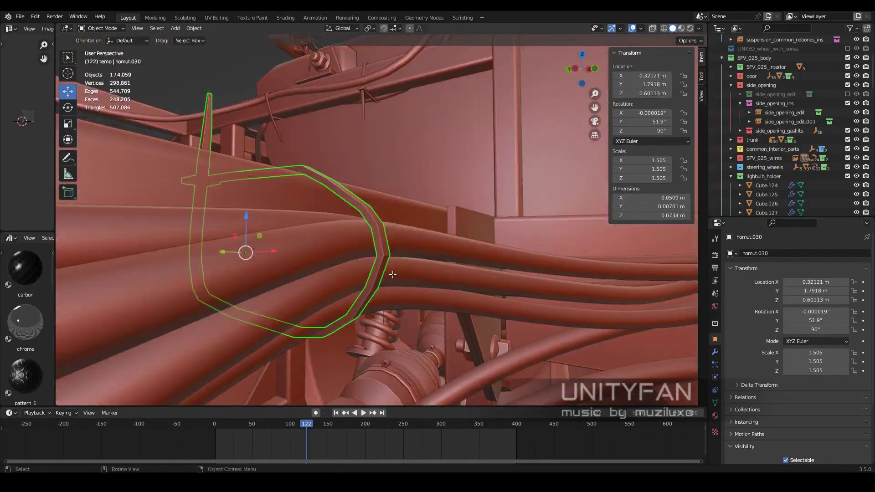
- Bevel a clamp edge loop into a rounded bend, then return to Object Mode
key(shift+z)
click(67, 91)
key(ctrl+b)
click(500, 305)
key(shift+z)
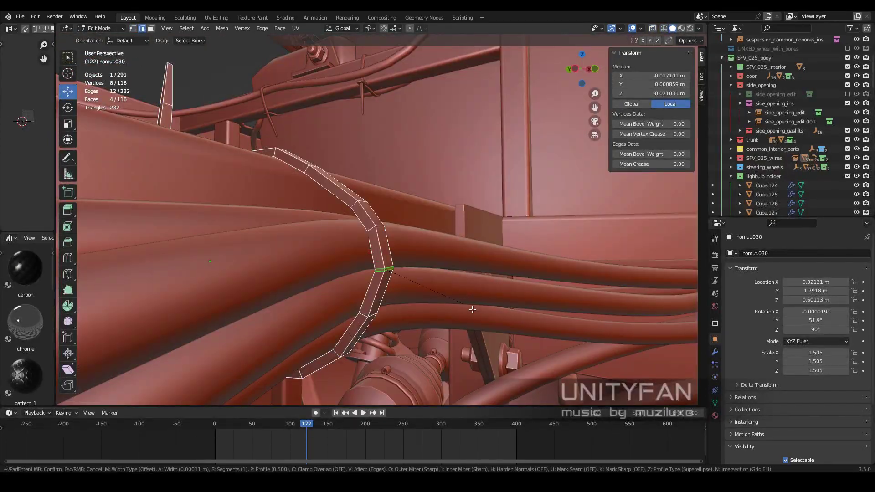
mouse_move(472, 310)
middle_down()
mouse_move(407, 336)
mouse_move(450, 299)
middle_up()
key(shift+z)
key(shift+z)
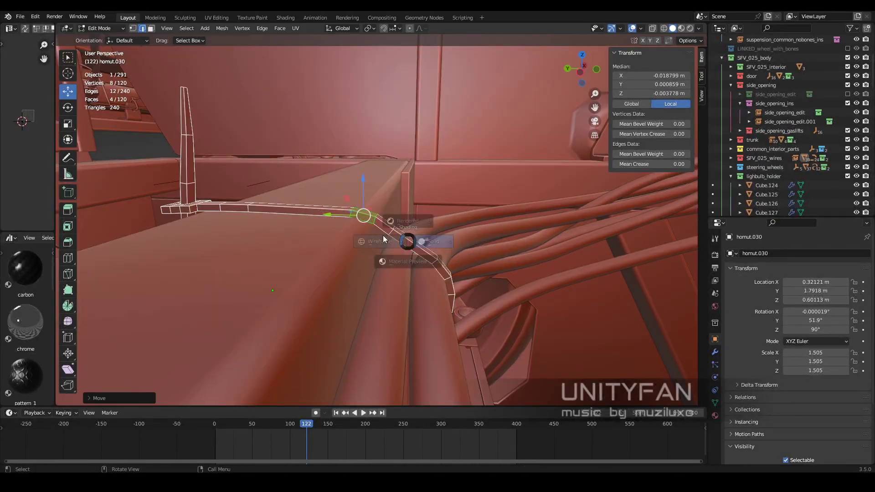
click(383, 239)
alt+click(401, 244)
click(484, 243)
key(Tab)
mouse_move(379, 246)
middle_down()
mouse_move(271, 152)
mouse_move(311, 252)
mouse_move(428, 246)
mouse_move(549, 262)
middle_up()
- Select the duplicated clamp homut.031 and browse the Outliner list
click(428, 245)
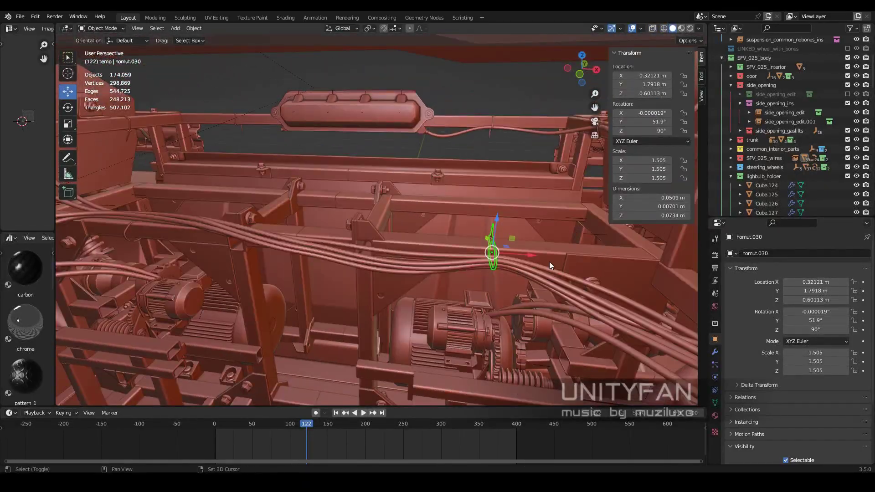
click(361, 262)
mouse_move(360, 262)
middle_down()
mouse_move(417, 256)
mouse_move(390, 231)
mouse_move(455, 277)
middle_up()
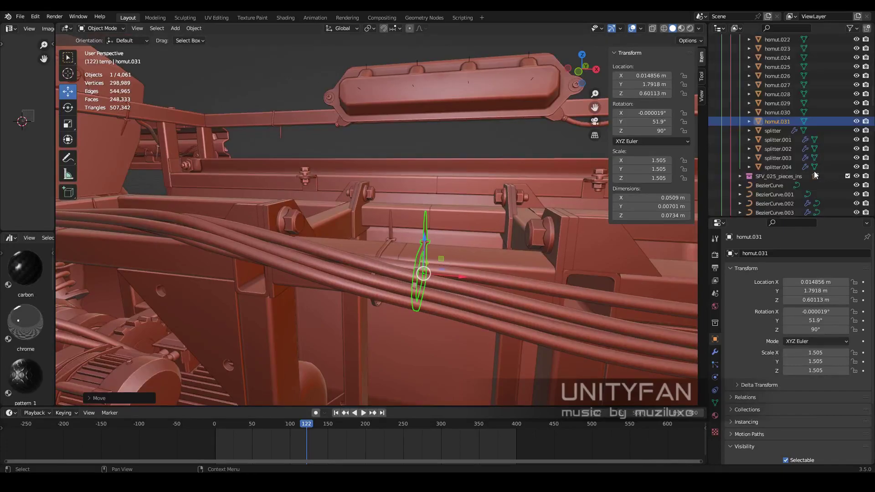
scroll(798, 135, down, 1)
scroll(779, 159, down, 10)
scroll(792, 167, up, 2)
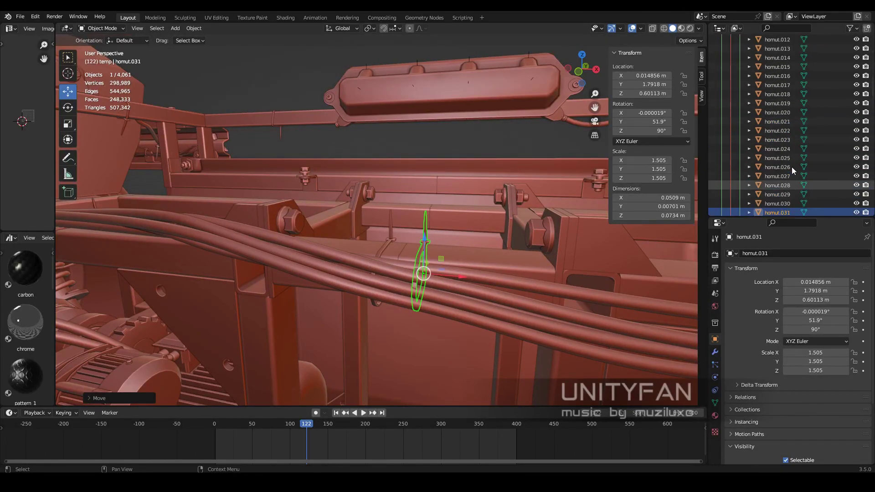
scroll(775, 150, up, 8)
scroll(752, 127, down, 7)
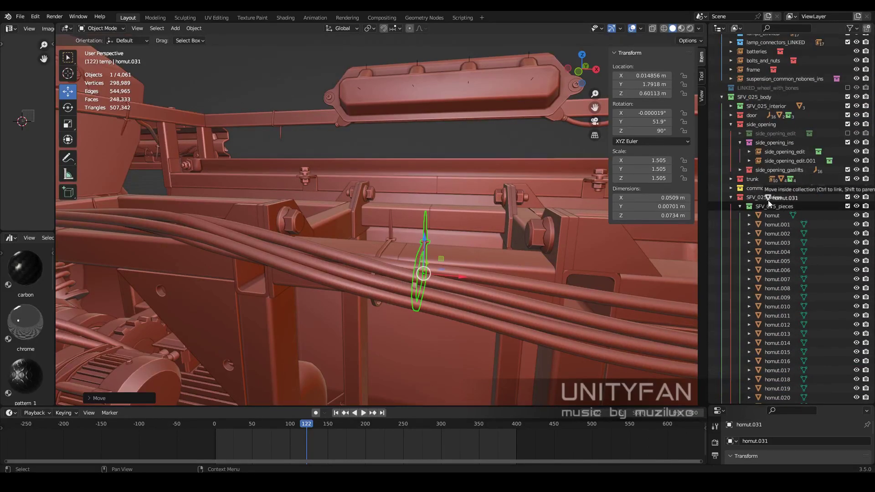
- Drop homut.031 into SFV_025_wires and slide it along X to 0.036123 m
drag(778, 195, 779, 196)
mouse_move(570, 218)
middle_down()
mouse_move(456, 231)
mouse_move(628, 320)
middle_up()
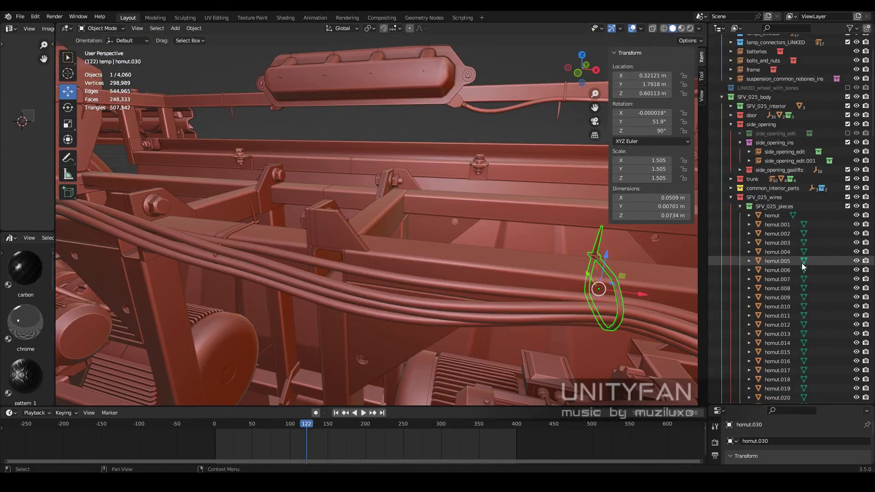
mouse_move(587, 208)
shift+middle_down()
mouse_move(332, 230)
mouse_move(419, 228)
shift+middle_up()
drag(463, 264, 463, 264)
mouse_move(463, 264)
middle_down()
mouse_move(434, 193)
mouse_move(466, 281)
mouse_move(438, 261)
middle_up()
- Enter Edit Mode with X-ray on homut.031 and rotate the clamp end to fit
key(Tab)
key(alt+z)
key(alt+z)
mouse_move(374, 343)
middle_down()
mouse_move(395, 264)
mouse_move(351, 219)
mouse_move(354, 293)
middle_up()
key(ctrl+l)
- Reposition the clamp's tip vertices, then place the copy homut.032 further along the chassis
key(alt+z)
key(alt+z)
key(alt+z)
drag(410, 246, 350, 233)
key(alt+z)
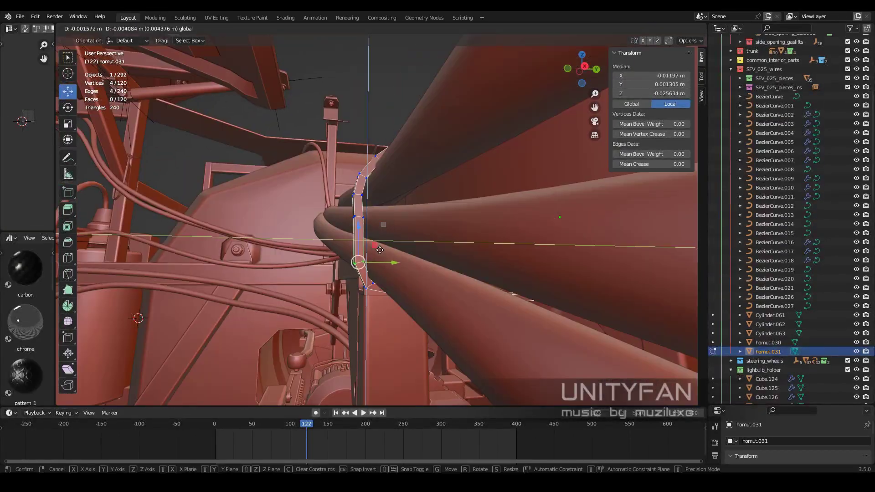
mouse_move(351, 232)
middle_down()
mouse_move(394, 224)
mouse_move(476, 270)
middle_up()
key(alt+z)
key(alt+z)
click(417, 238)
mouse_move(417, 237)
middle_down()
mouse_move(402, 256)
mouse_move(433, 275)
mouse_move(420, 269)
mouse_move(466, 144)
mouse_move(509, 273)
mouse_move(571, 295)
mouse_move(631, 277)
middle_up()
key(Tab)
click(494, 265)
mouse_move(493, 264)
middle_down()
mouse_move(523, 274)
mouse_move(396, 266)
mouse_move(463, 261)
mouse_move(463, 280)
mouse_move(482, 267)
middle_up()
- Rotate clamp homut.032 upright to match the direction of the cables
key(r)
click(412, 252)
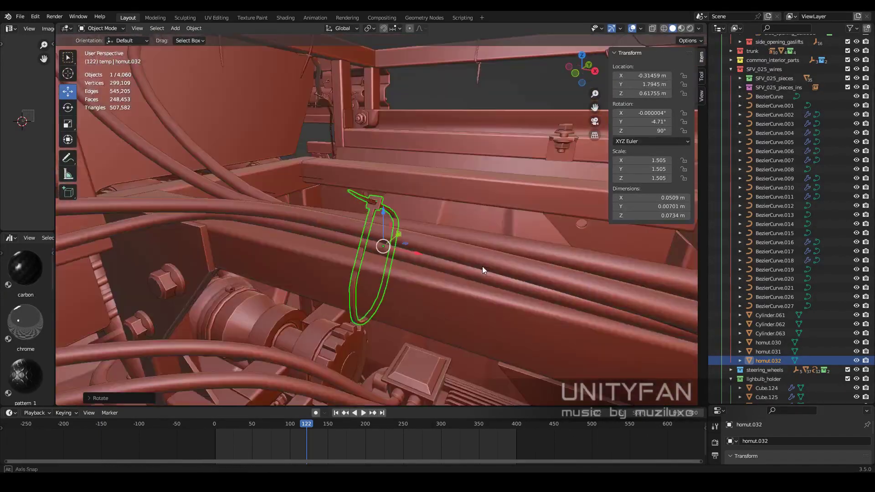
key(r)
click(427, 237)
middle_drag(427, 237, 492, 231)
mouse_move(394, 246)
middle_down()
mouse_move(387, 232)
mouse_move(492, 230)
middle_up()
- Move homut.032 onto the wire bundle, with the final move locked to the plane excluding X
key(g)
click(334, 221)
mouse_move(334, 221)
middle_down()
mouse_move(478, 267)
mouse_move(440, 241)
middle_up()
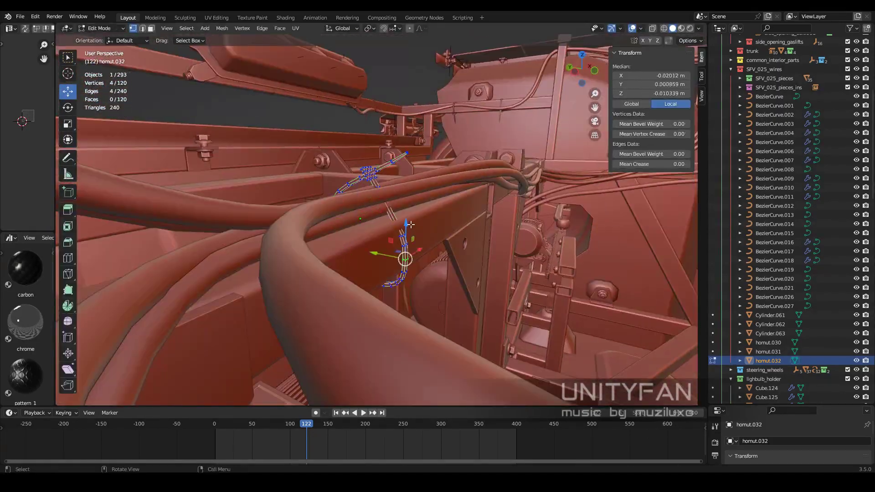
key(g)
click(385, 273)
key(g)
key(shift+x)
mouse_move(385, 272)
middle_down()
mouse_move(402, 260)
mouse_move(392, 246)
mouse_move(337, 246)
middle_up()
- In Edit Mode with X-ray, select four vertices of the clamp strip
key(Tab)
key(alt+z)
key(alt+z)
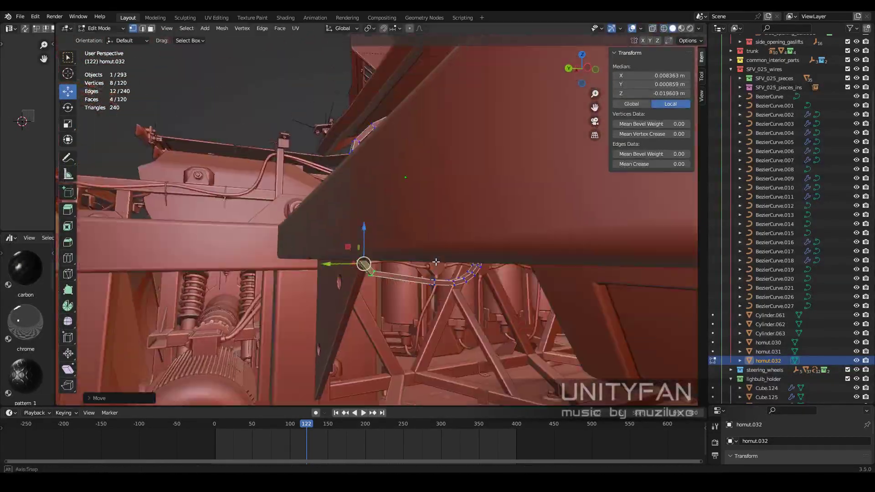
key(g)
click(321, 238)
key(alt+z)
drag(315, 228, 351, 283)
- Bend the selected strip vertices around the cables using plane-constrained moves
key(alt+z)
middle_drag(351, 282, 299, 268)
key(g)
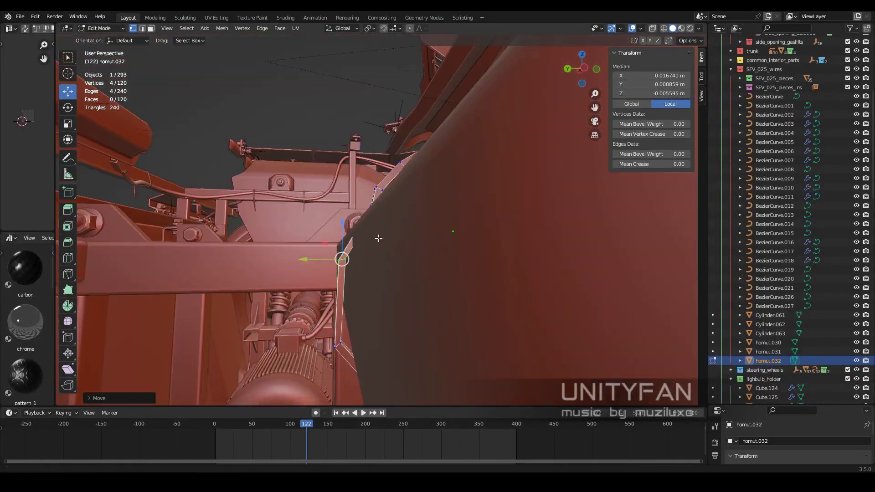
click(306, 246)
key(alt+z)
click(68, 91)
key(alt+z)
drag(363, 223, 335, 244)
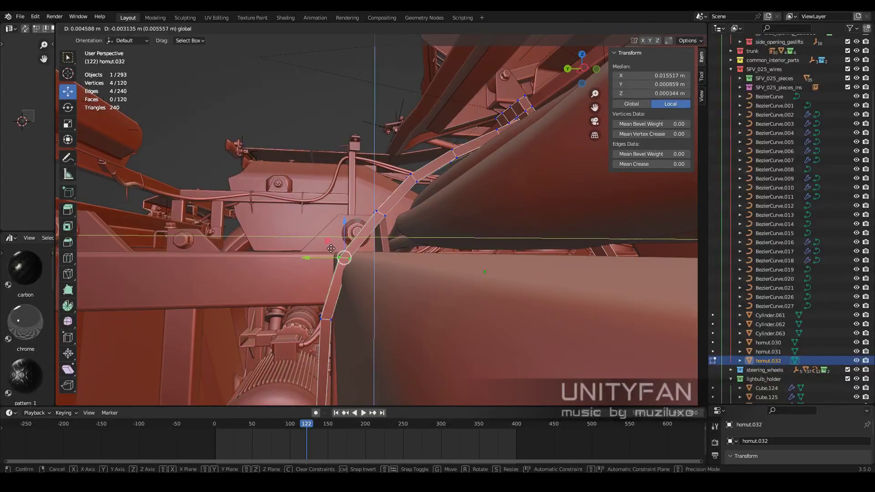
key(alt+z)
key(alt+z)
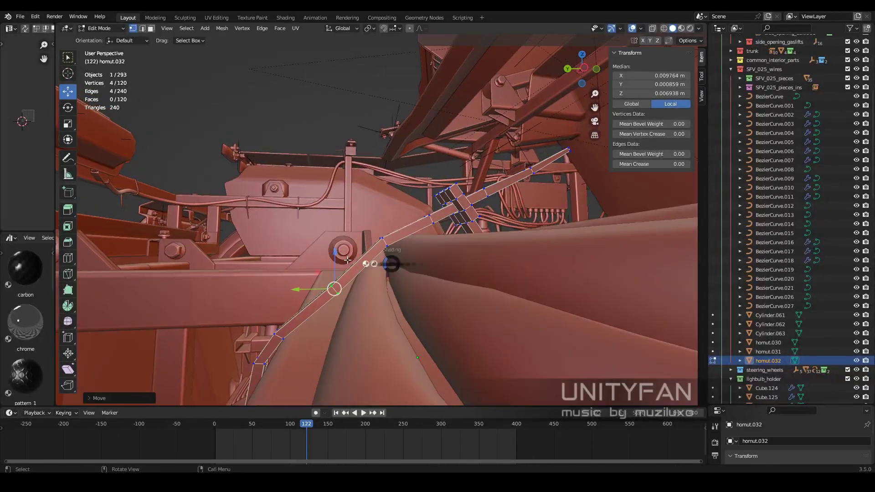
- Frame homut.032 and rotate the strip corner around the frame beam
key(Tab)
key(KP_Decimal)
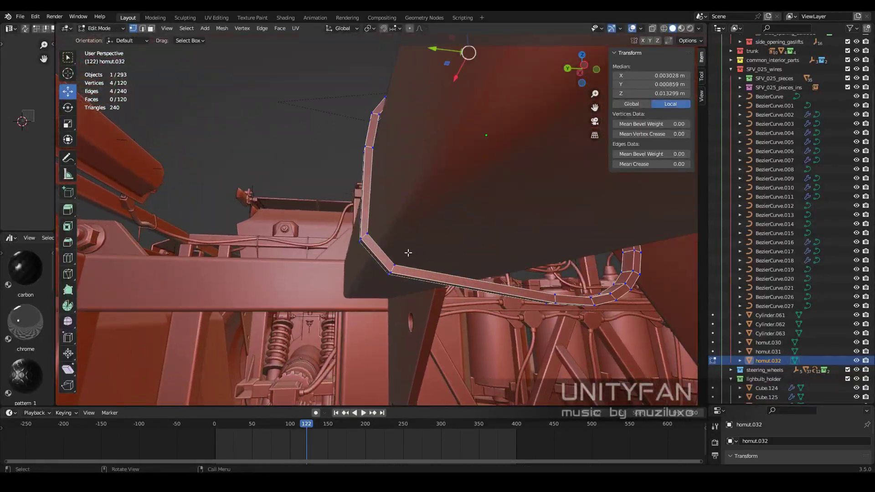
key(alt+z)
click(379, 239)
key(alt+z)
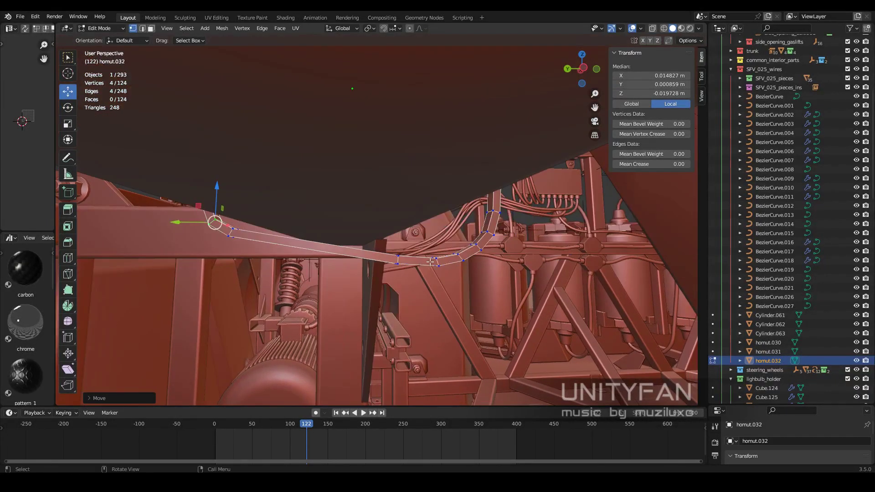
middle_drag(362, 237, 369, 283)
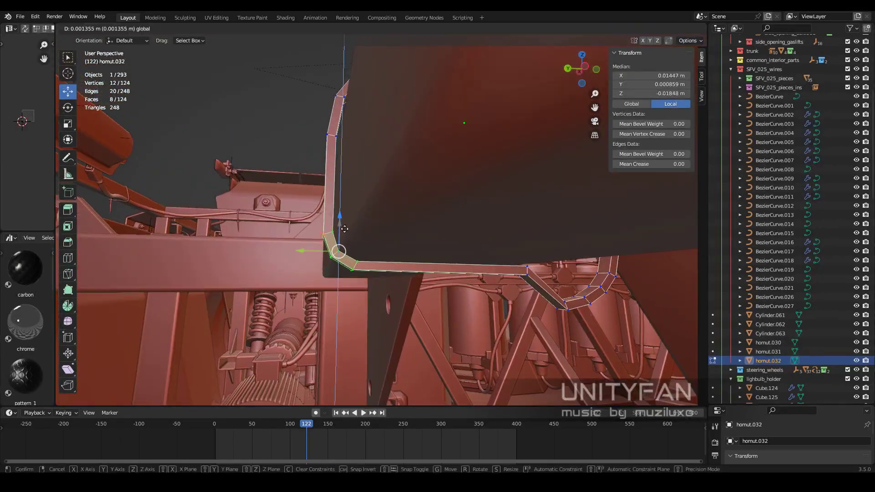
- With X-ray on, select and reposition another four vertices of the strip
click(345, 229)
mouse_move(345, 229)
middle_down()
mouse_move(481, 315)
mouse_move(462, 288)
middle_up()
key(alt+z)
key(alt+z)
alt+click(462, 288)
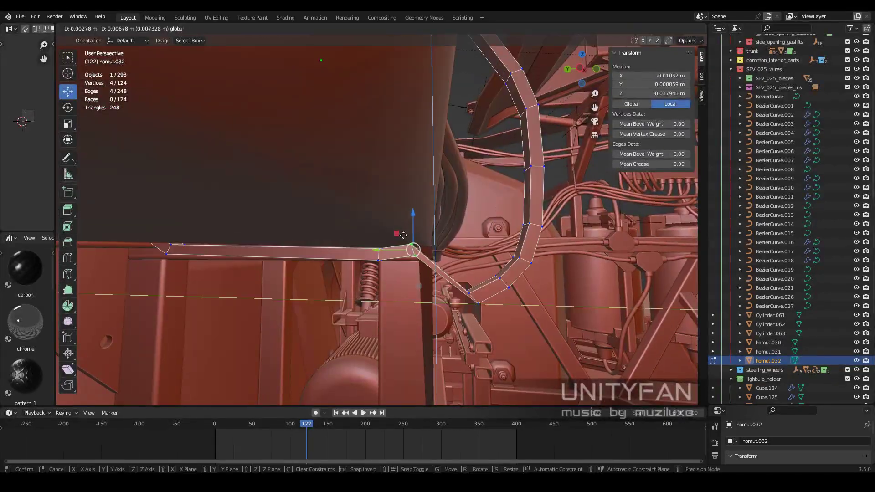
click(403, 235)
key(alt+z)
mouse_move(404, 235)
middle_down()
mouse_move(454, 341)
mouse_move(377, 236)
middle_up()
- Pull the strip vertices toward the frame and rotate that section about its pivot
key(alt+z)
key(g)
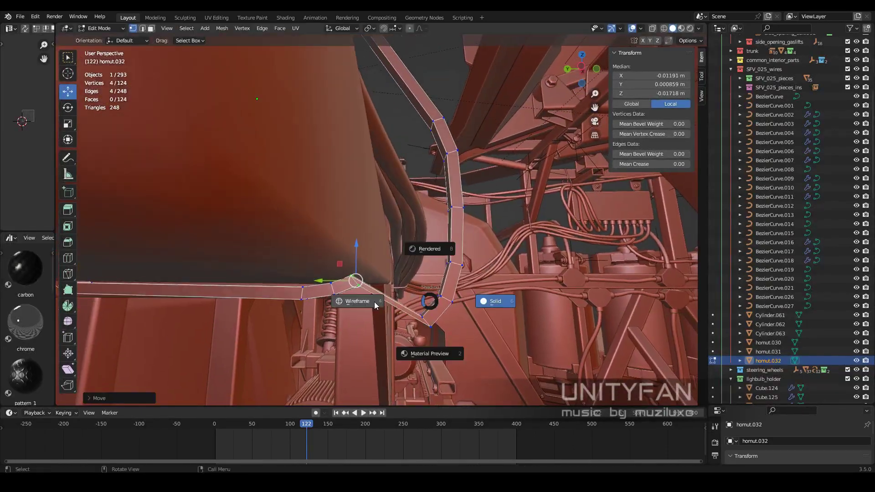
key(g)
mouse_move(373, 302)
middle_down()
mouse_move(377, 267)
mouse_move(433, 304)
middle_up()
click(353, 246)
key(alt+z)
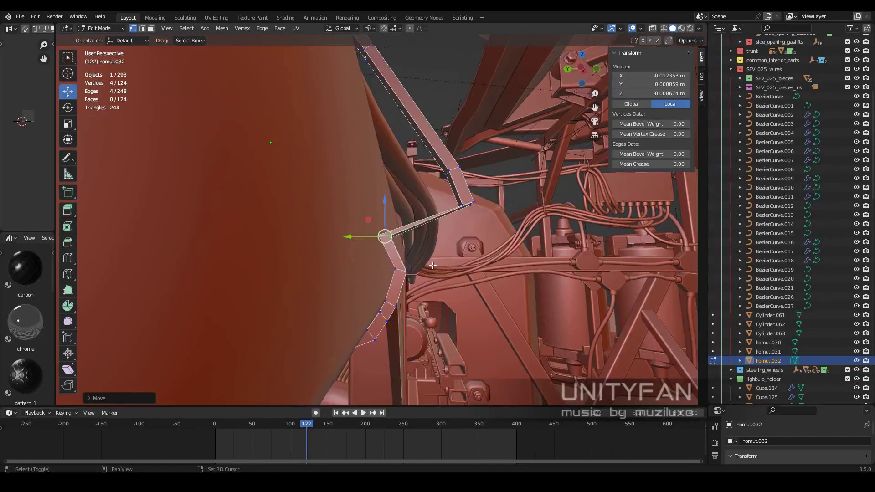
key(g)
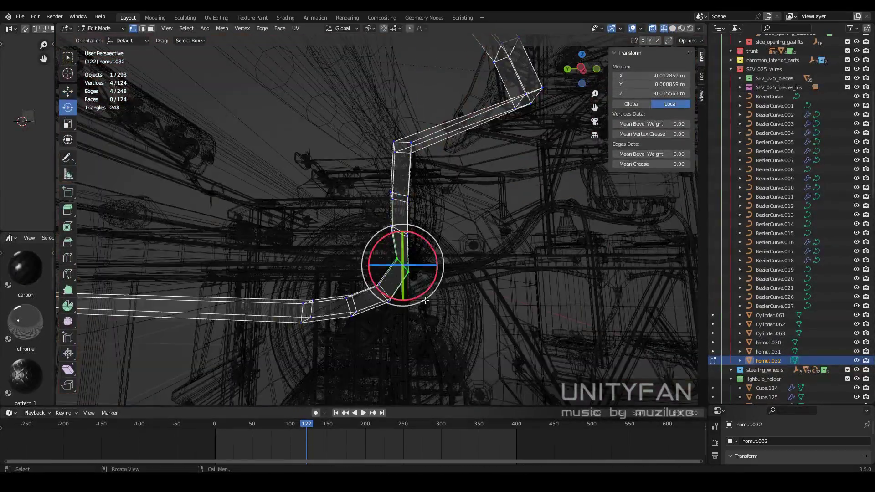
drag(426, 300, 538, 285)
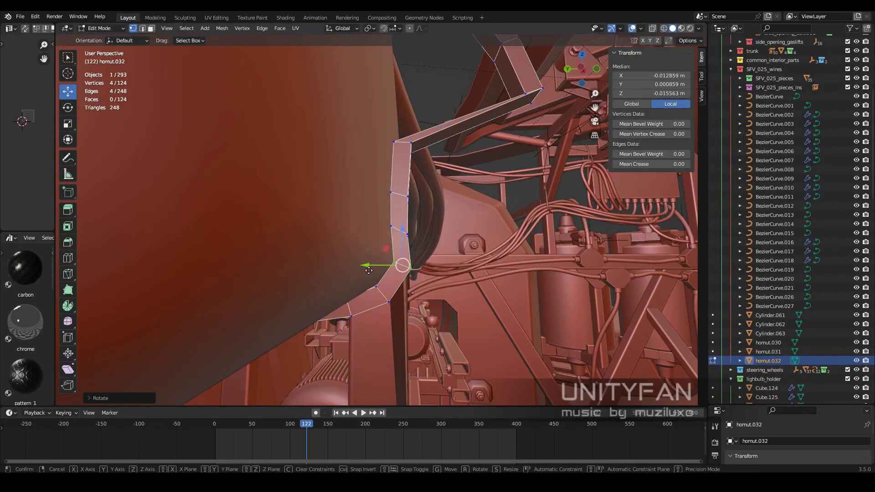
- Select the edge loop at the strip bend and the vertices at the strip's end
ctrl+alt+click(379, 247)
key(g)
alt+click(425, 241)
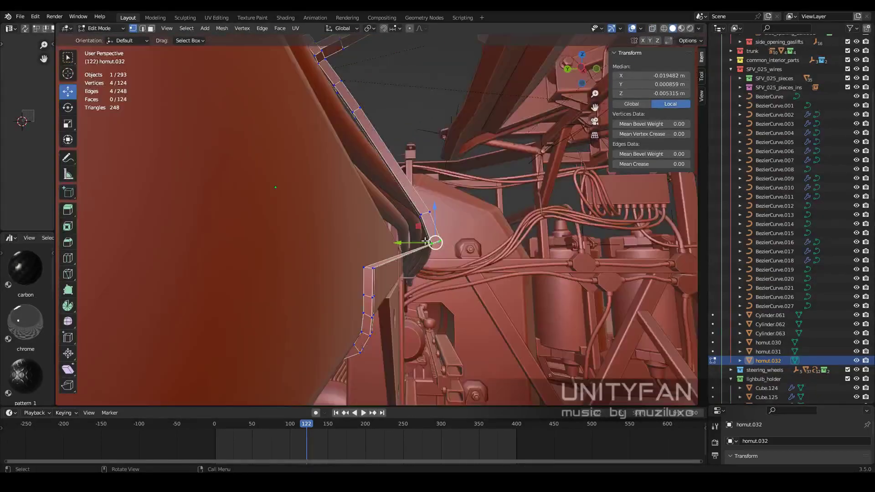
key(alt+z)
key(alt+z)
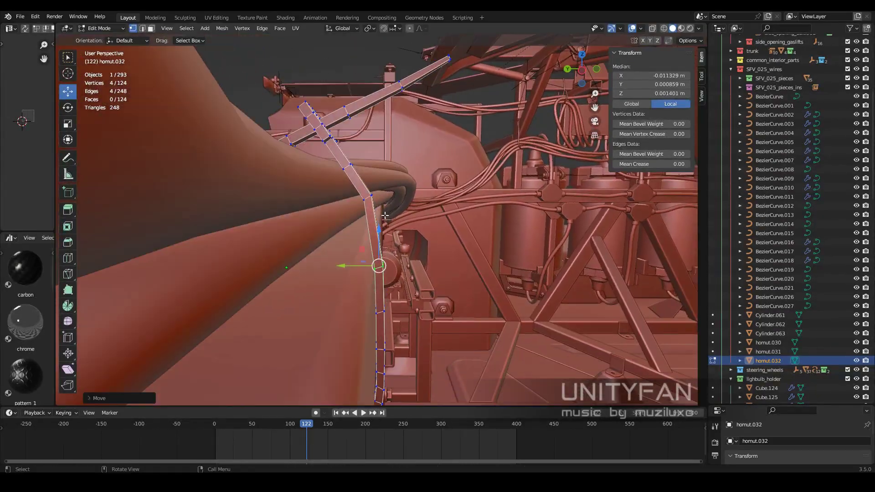
- Return homut.032 to Object Mode and leave local view to see it among the cables
key(alt+z)
drag(408, 239, 357, 210)
key(Tab)
key(alt+z)
mouse_move(357, 210)
middle_down()
mouse_move(325, 259)
mouse_move(395, 266)
mouse_move(409, 257)
middle_up()
key(Tab)
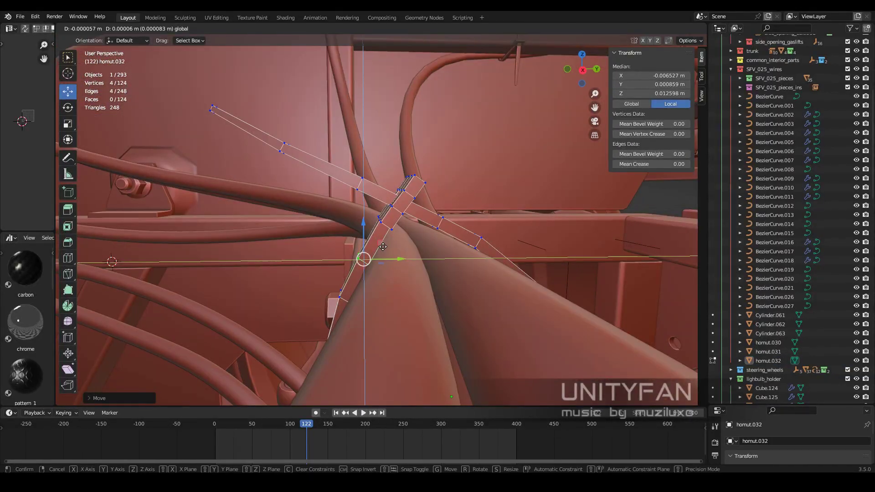
key(Escape)
key(Tab)
key(KP_Divide)
mouse_move(355, 255)
middle_down()
mouse_move(327, 154)
mouse_move(365, 184)
mouse_move(298, 245)
mouse_move(343, 265)
mouse_move(381, 257)
mouse_move(471, 283)
mouse_move(434, 306)
mouse_move(493, 182)
mouse_move(507, 280)
mouse_move(329, 238)
mouse_move(419, 199)
mouse_move(420, 250)
mouse_move(442, 272)
mouse_move(600, 154)
middle_up()
- Close the sidebar, collapse SFV_025_wires, hide Cube.020 and zoom in on the exposed cables
key(n)
click(732, 68)
click(600, 154)
key(h)
shift+middle_drag(448, 215, 482, 239)
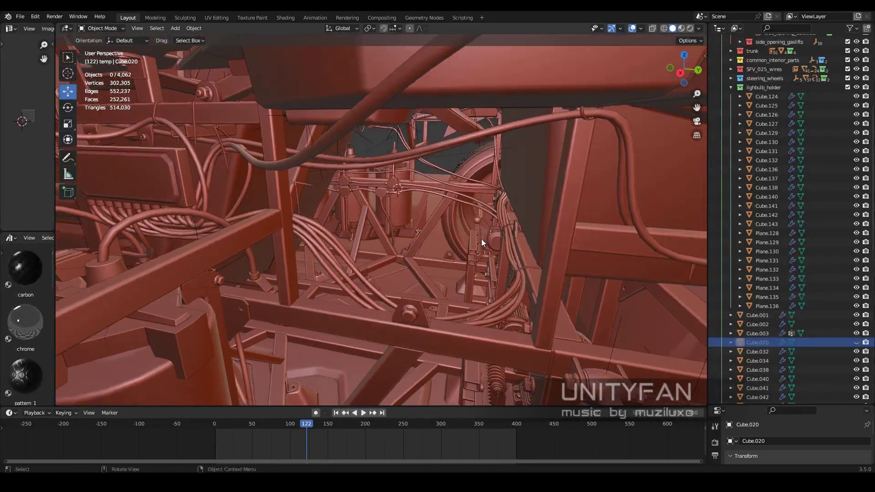
scroll(481, 239, up, 3)
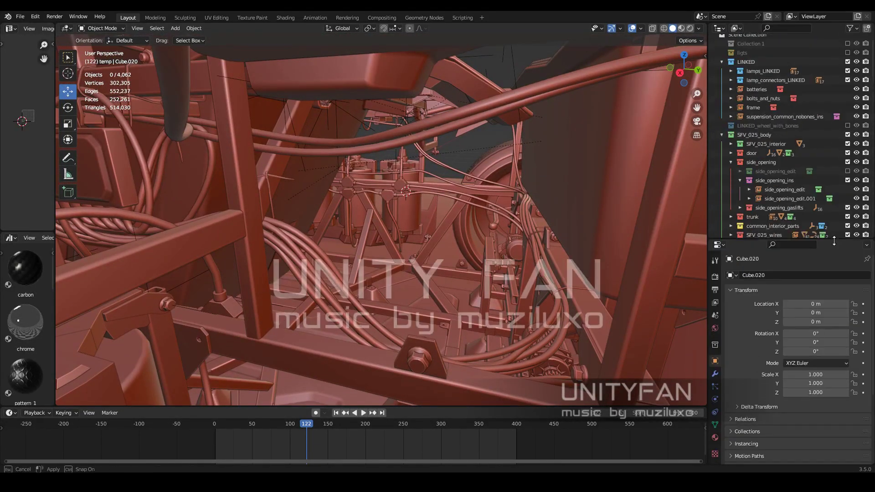